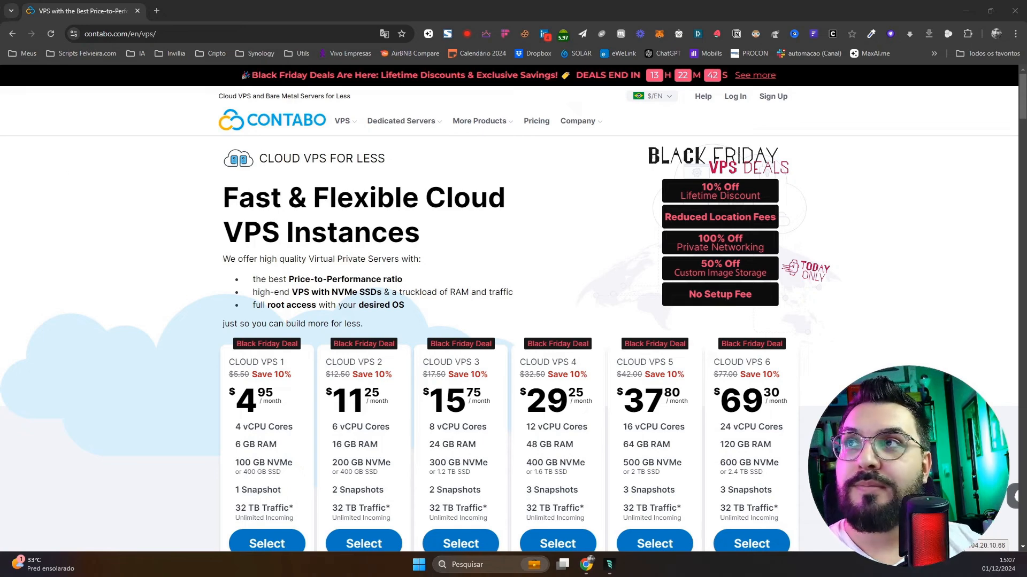
Scroll to the VPS plans and select Cloud VPS 1
scroll(226, 401, down, 2)
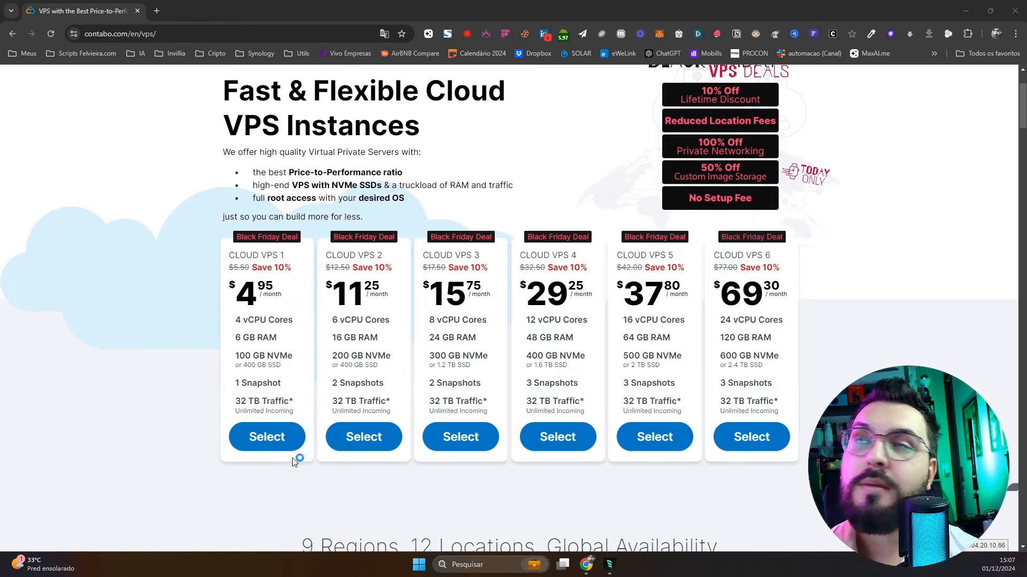
click(284, 445)
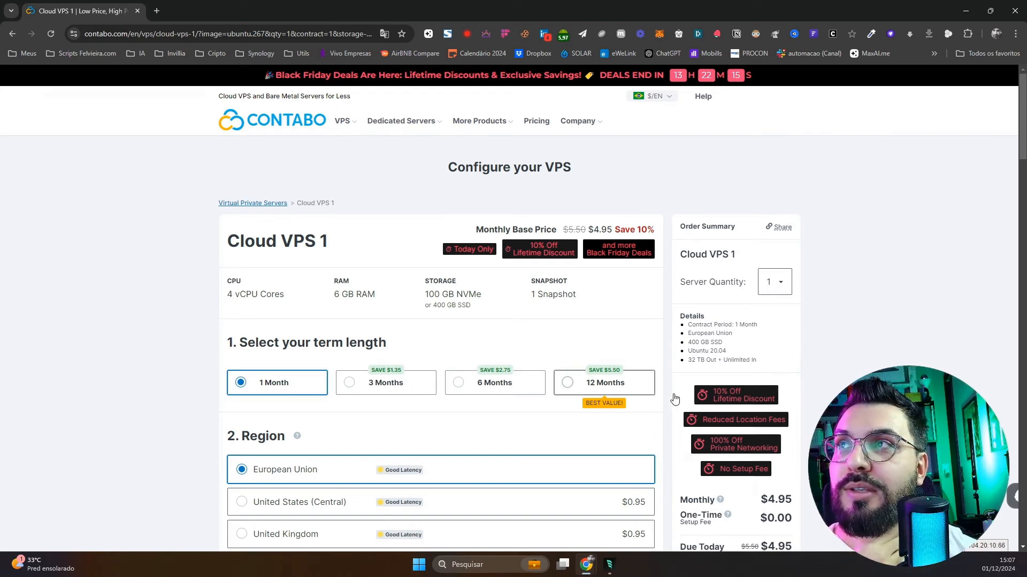
Try the 12 Months contract, then set the term back to 1 Month
click(608, 393)
scroll(759, 406, down, 2)
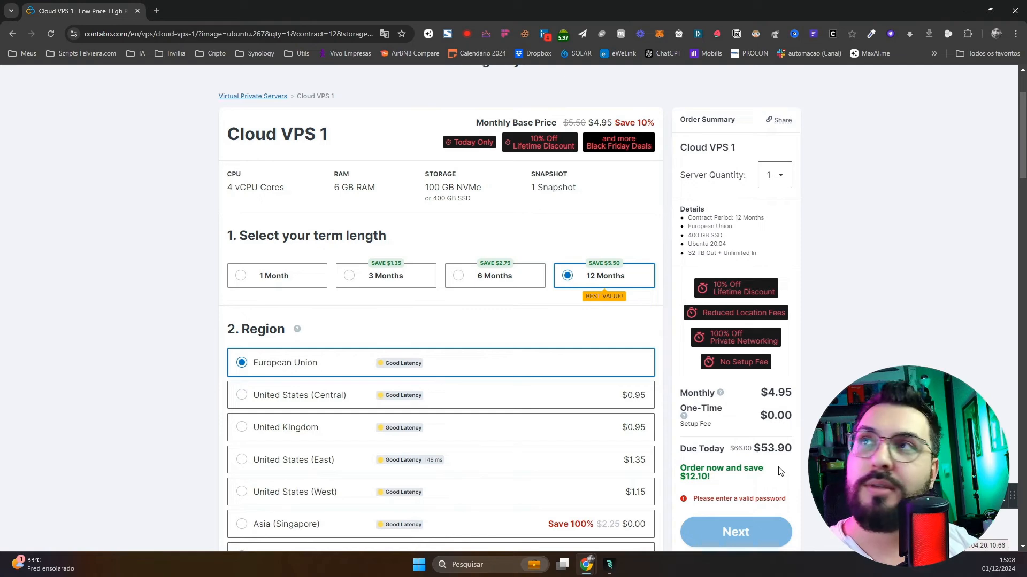
scroll(686, 296, up, 2)
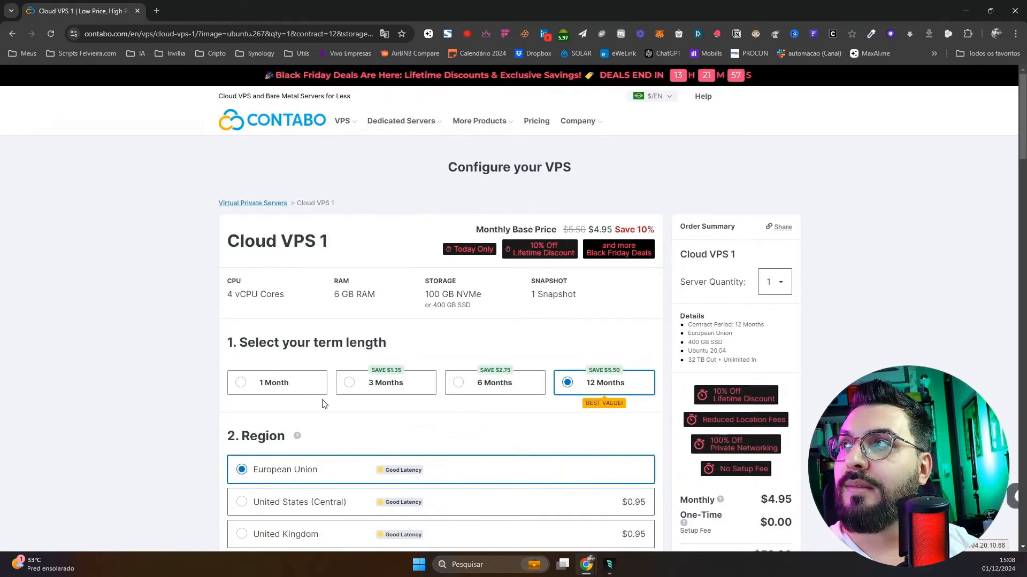
click(291, 390)
Choose Ubuntu 22.04 as the server image
scroll(471, 407, down, 3)
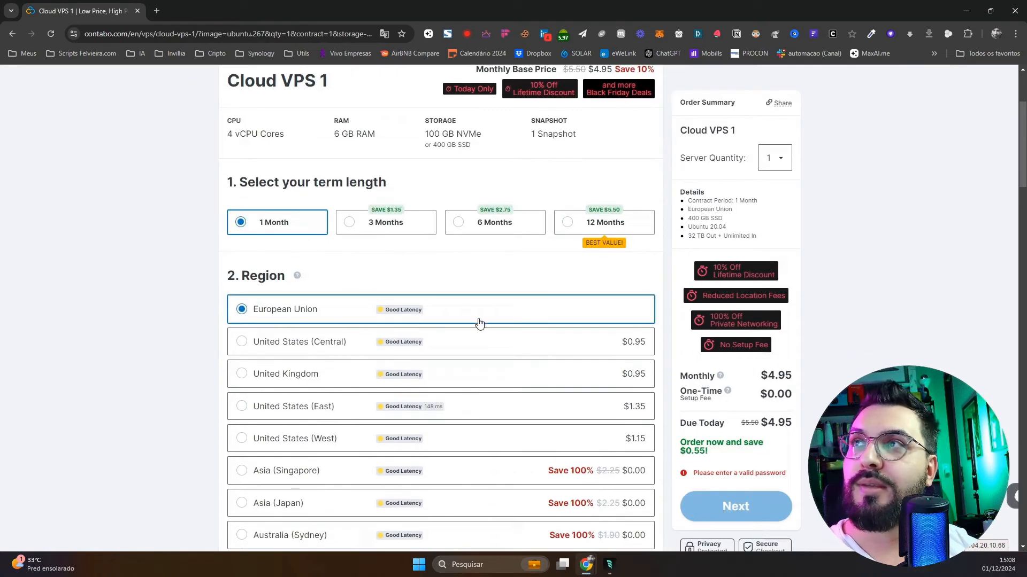
scroll(394, 366, down, 6)
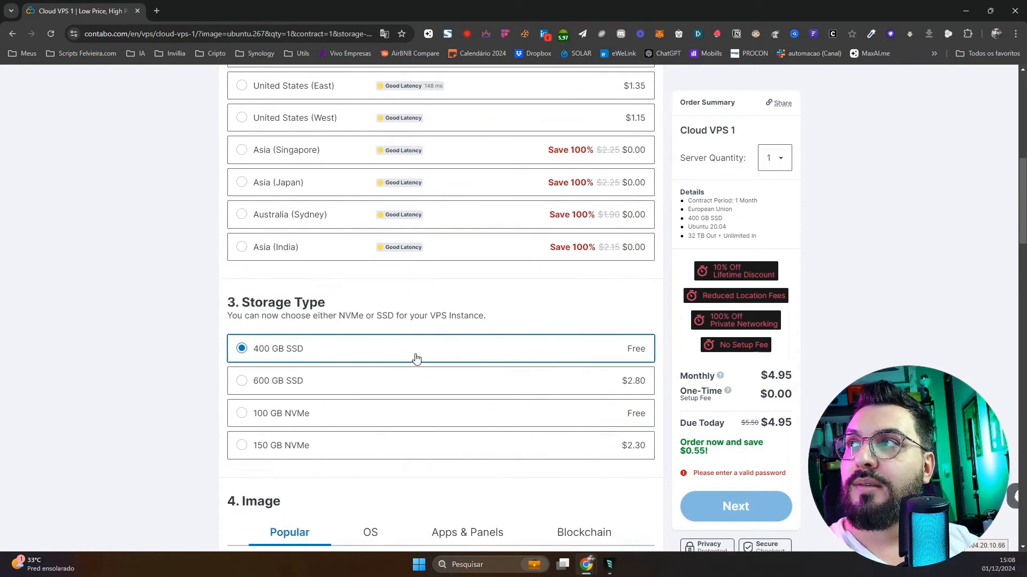
scroll(403, 339, down, 2)
scroll(403, 338, down, 3)
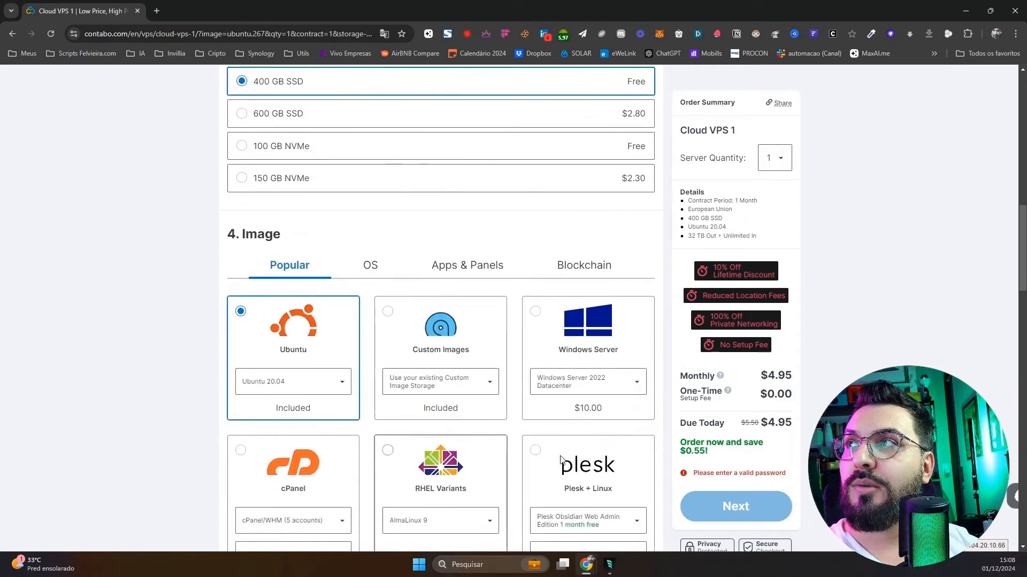
click(302, 388)
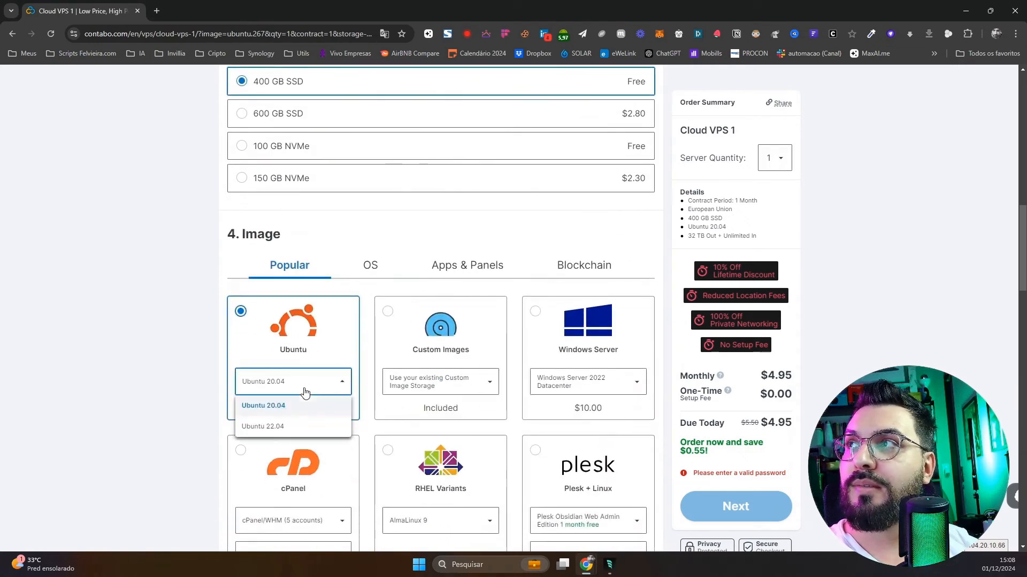
click(297, 431)
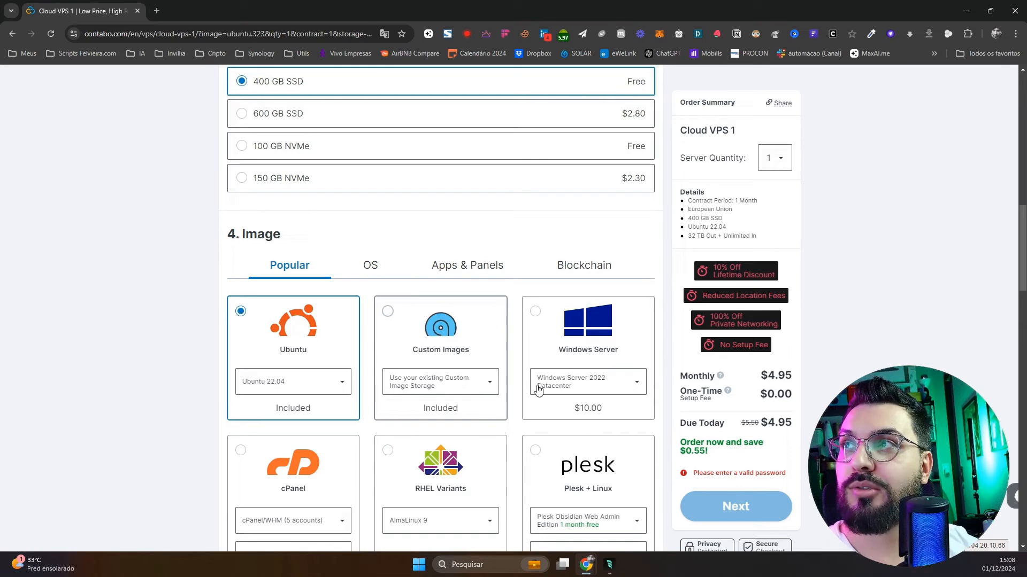
scroll(539, 390, down, 2)
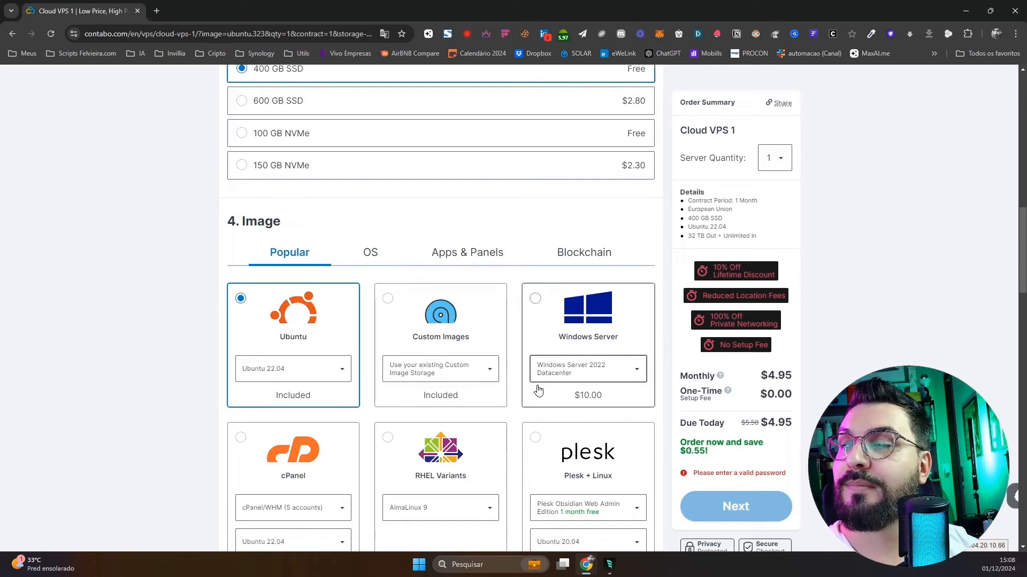
scroll(543, 389, down, 4)
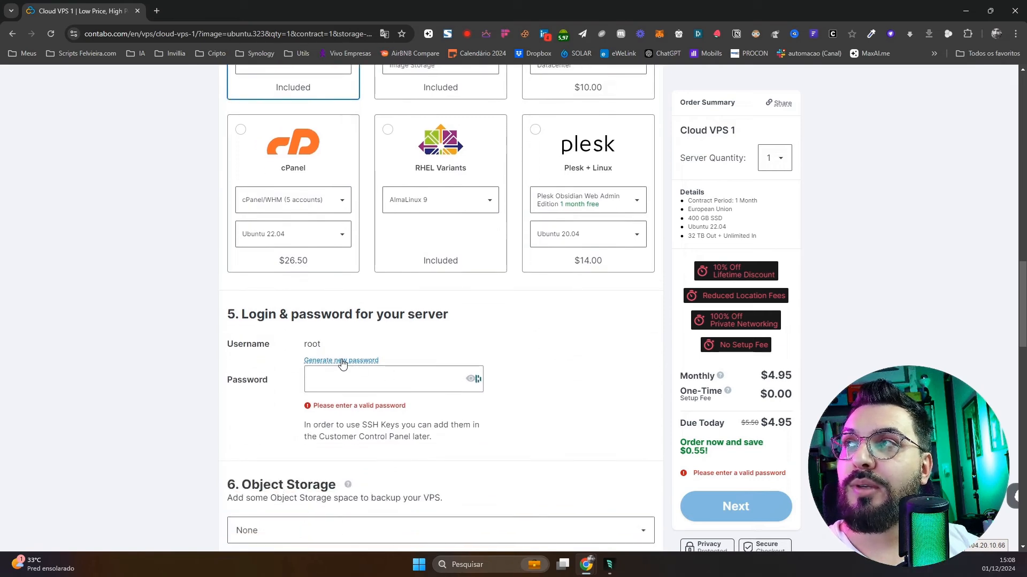
Generate a random root password, regenerating it a few times
click(342, 364)
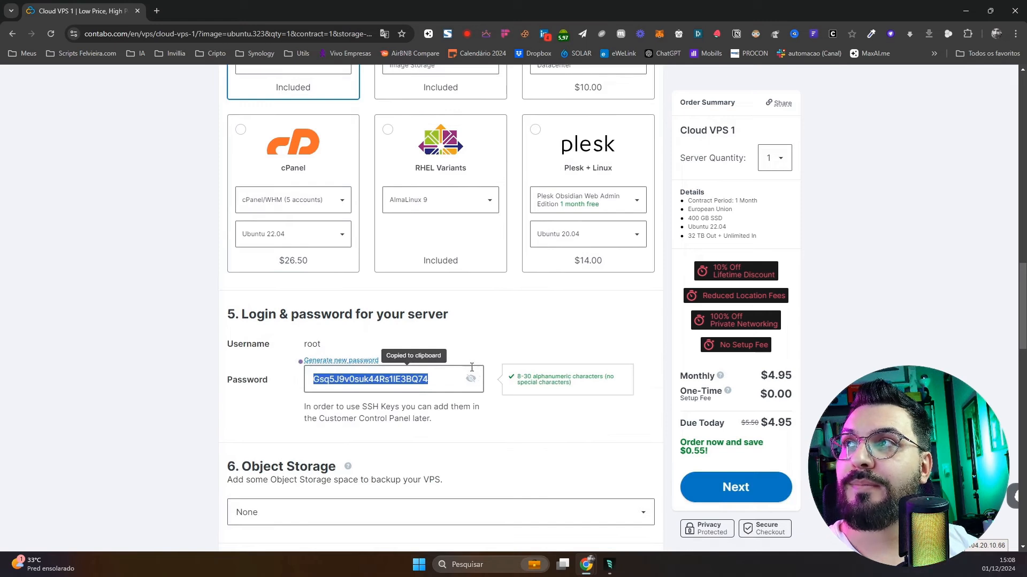
click(353, 362)
click(354, 363)
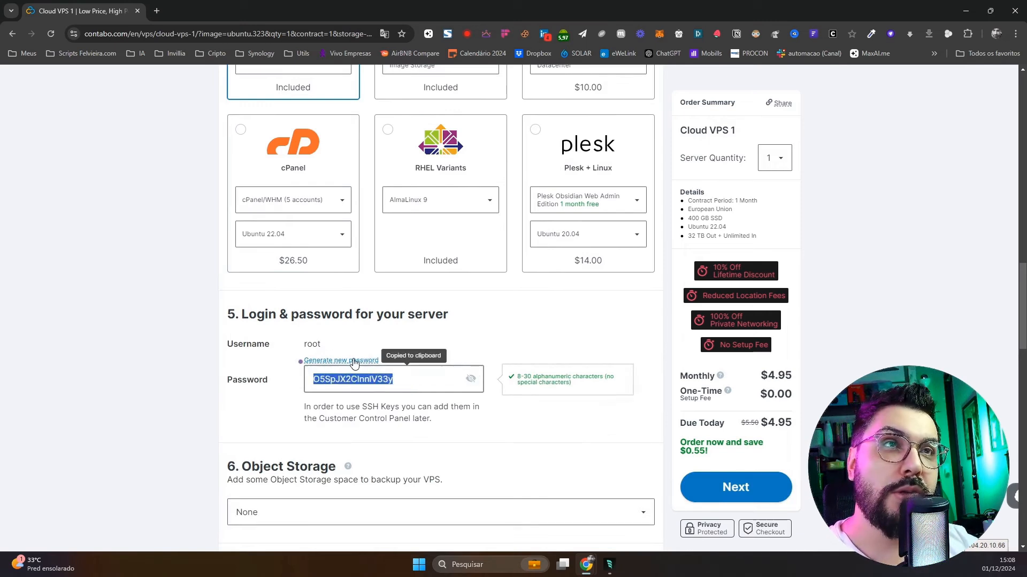
click(354, 363)
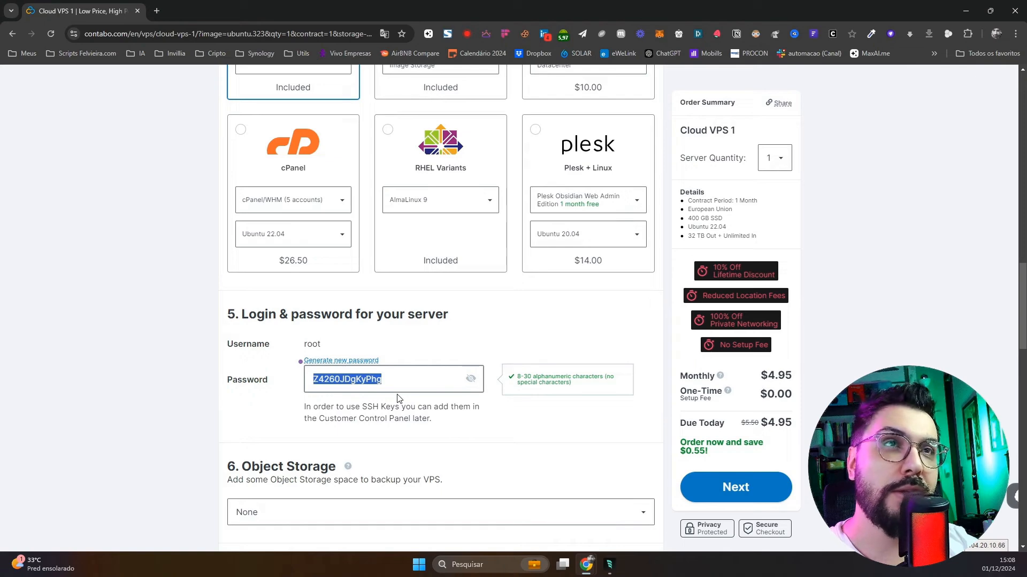
Leave object storage, SSL and monitoring all set to None
scroll(396, 404, down, 5)
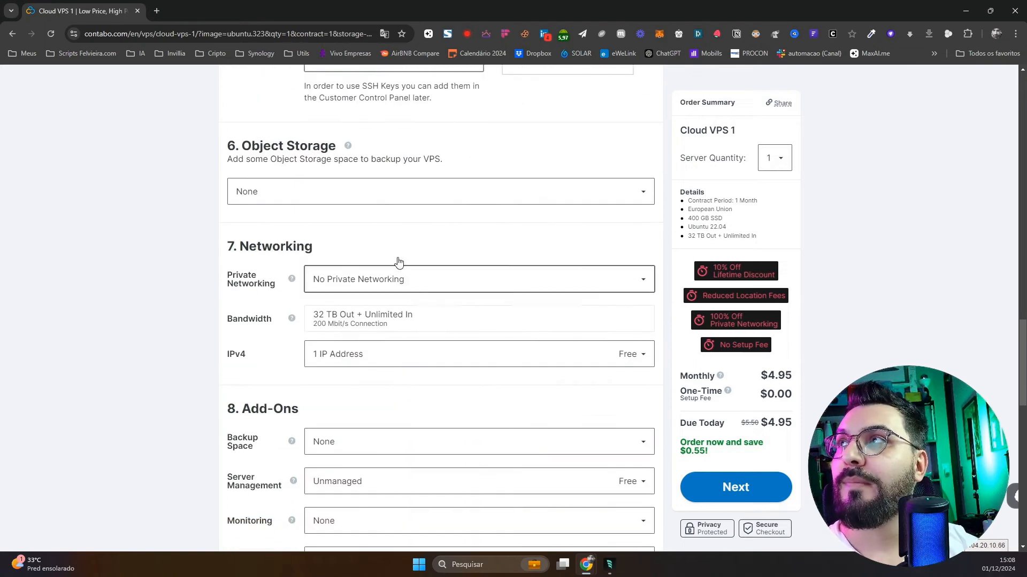
click(417, 191)
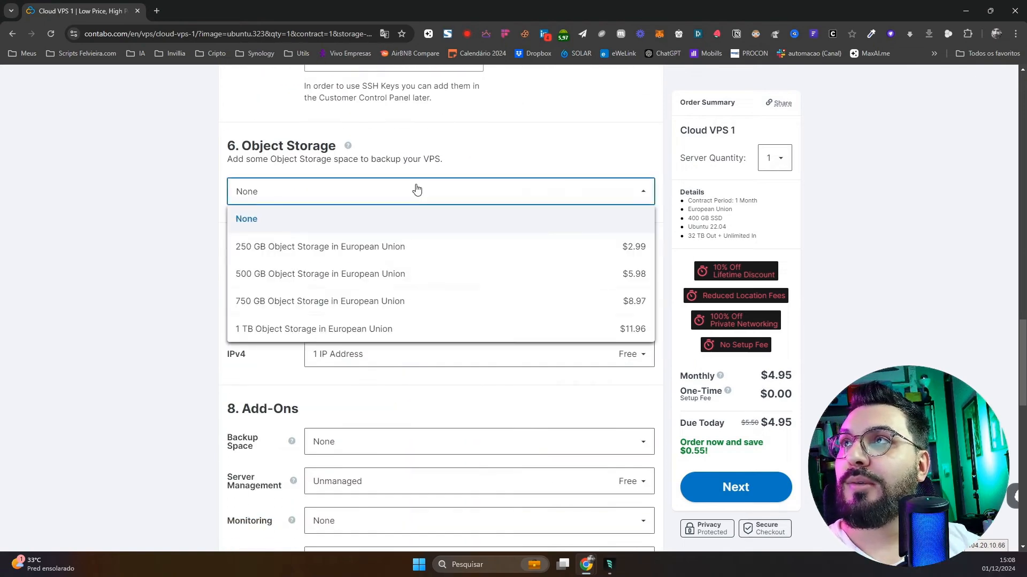
click(416, 190)
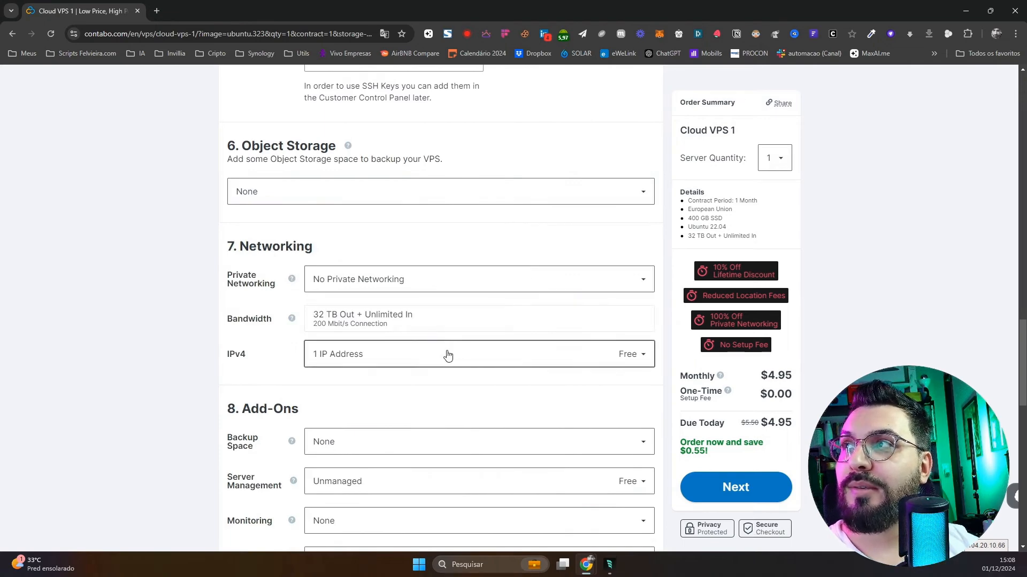
scroll(448, 355, down, 2)
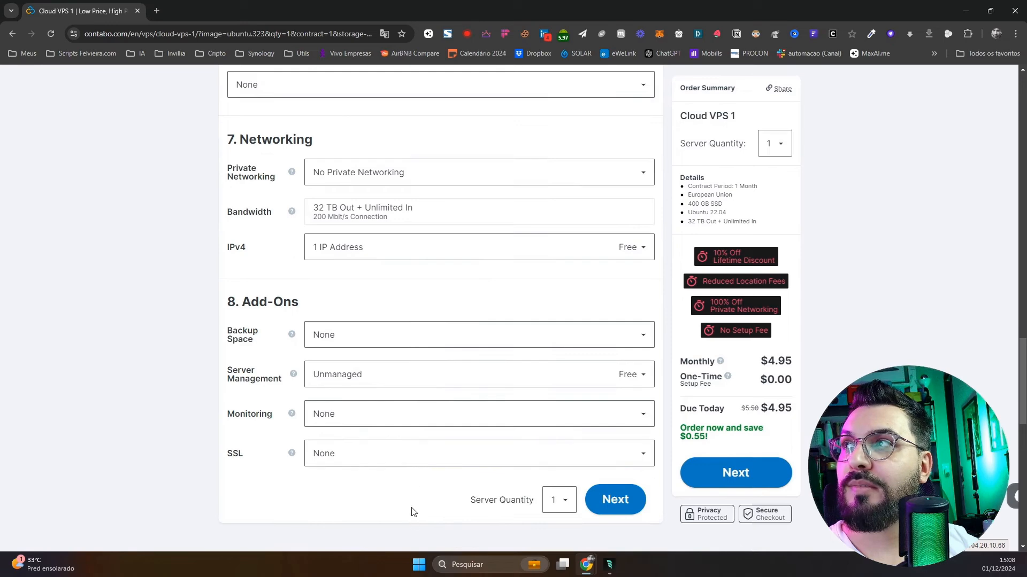
click(409, 458)
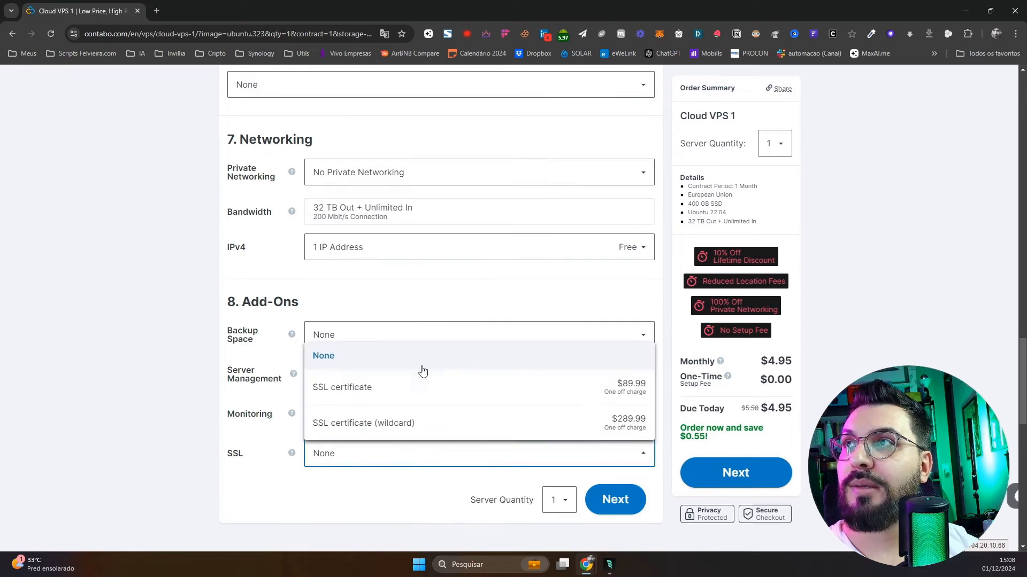
click(201, 473)
click(402, 417)
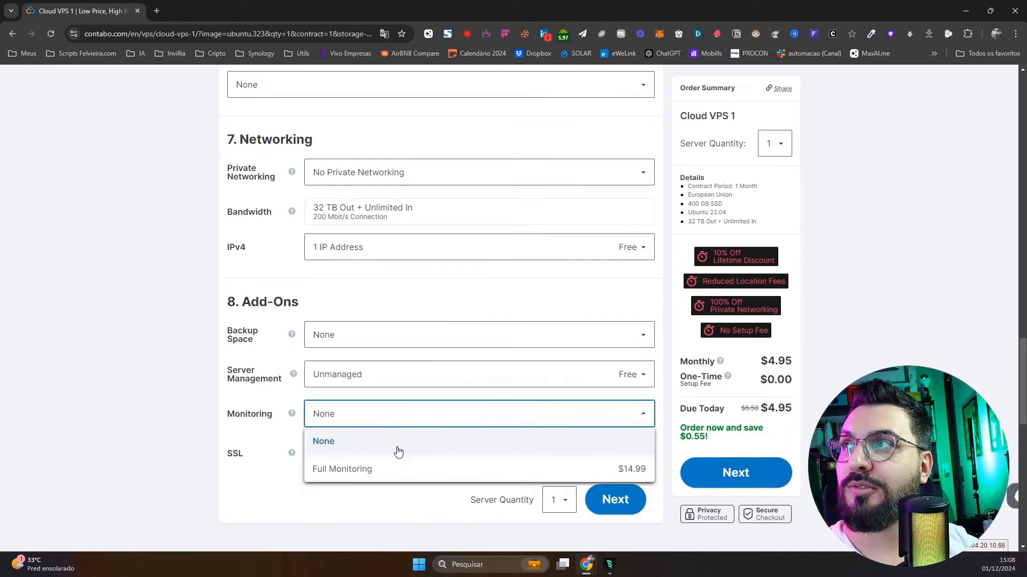
click(376, 505)
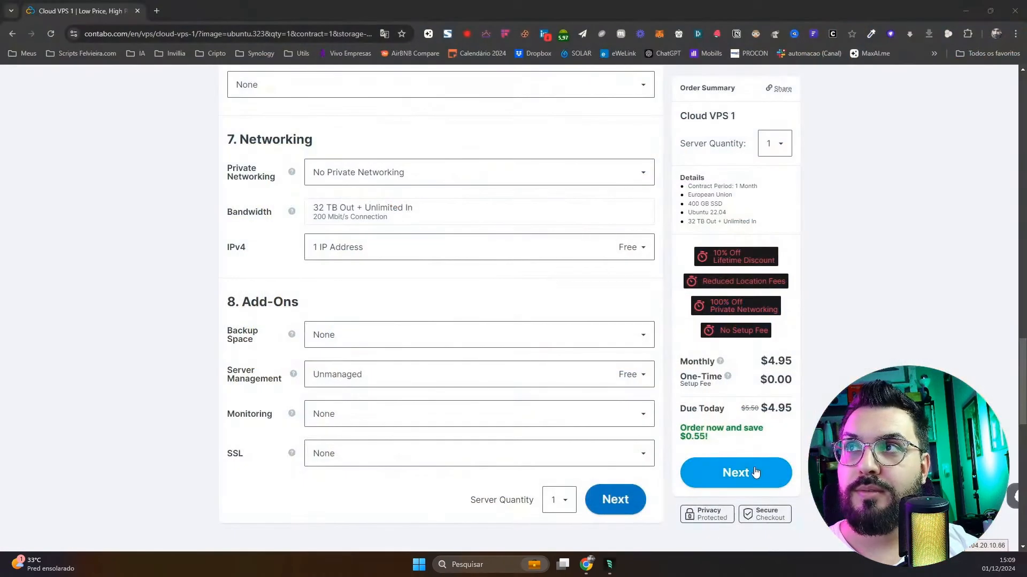
Proceed from the configured Cloud VPS 1 order to checkout
click(754, 472)
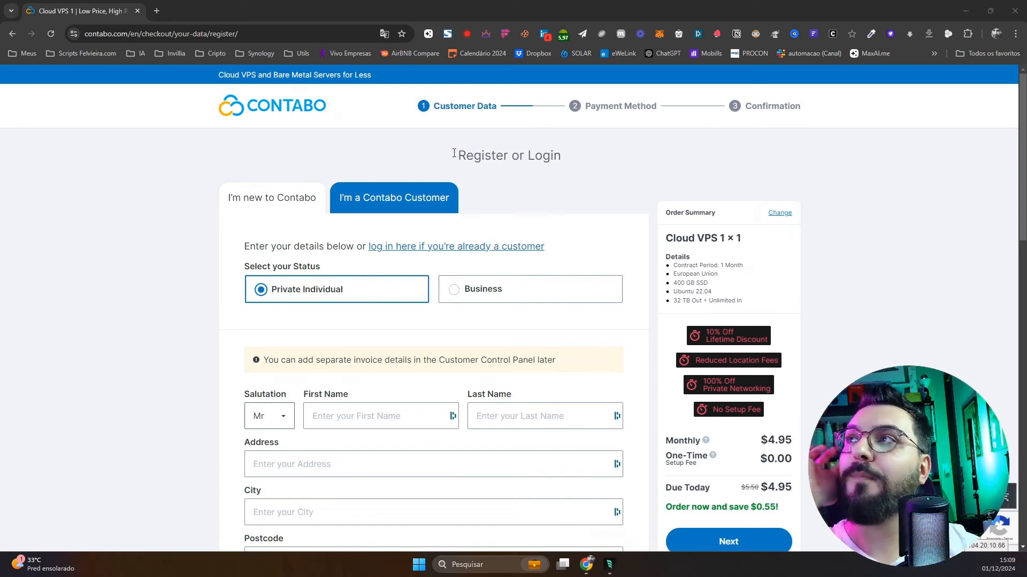
Log in as an existing Contabo customer, entering the account email
scroll(412, 403, down, 6)
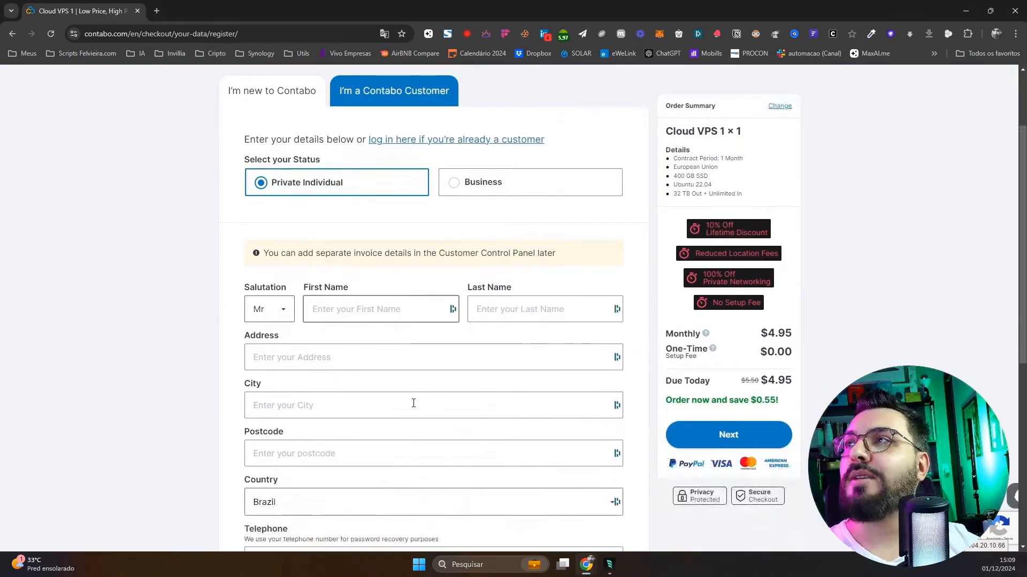
scroll(355, 503, down, 1)
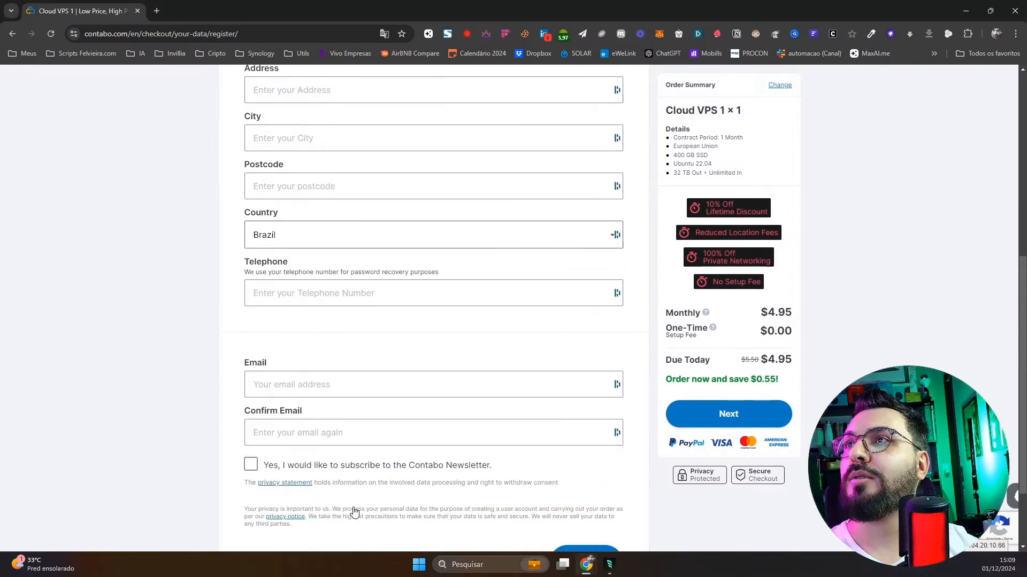
scroll(354, 513, up, 6)
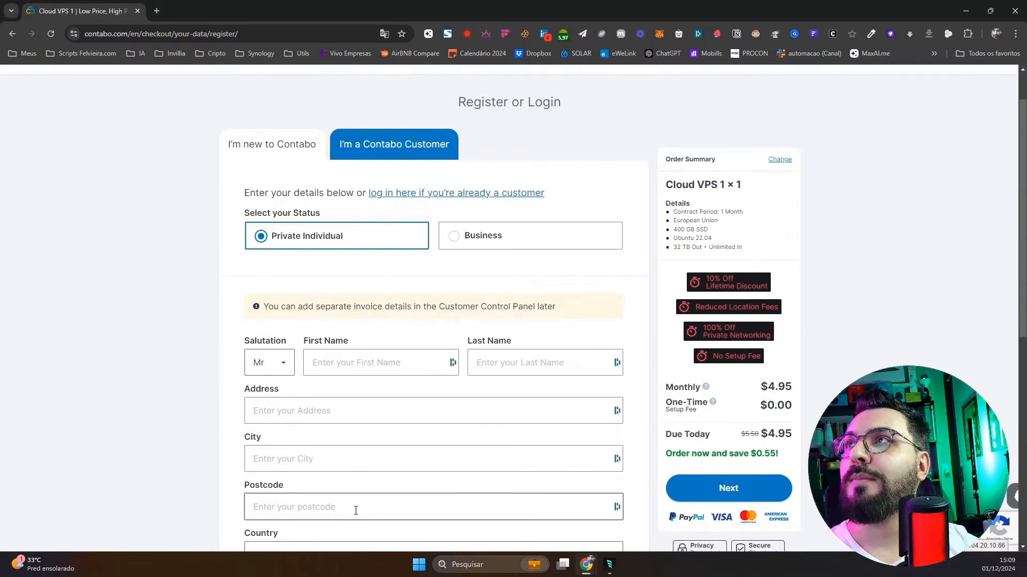
click(429, 154)
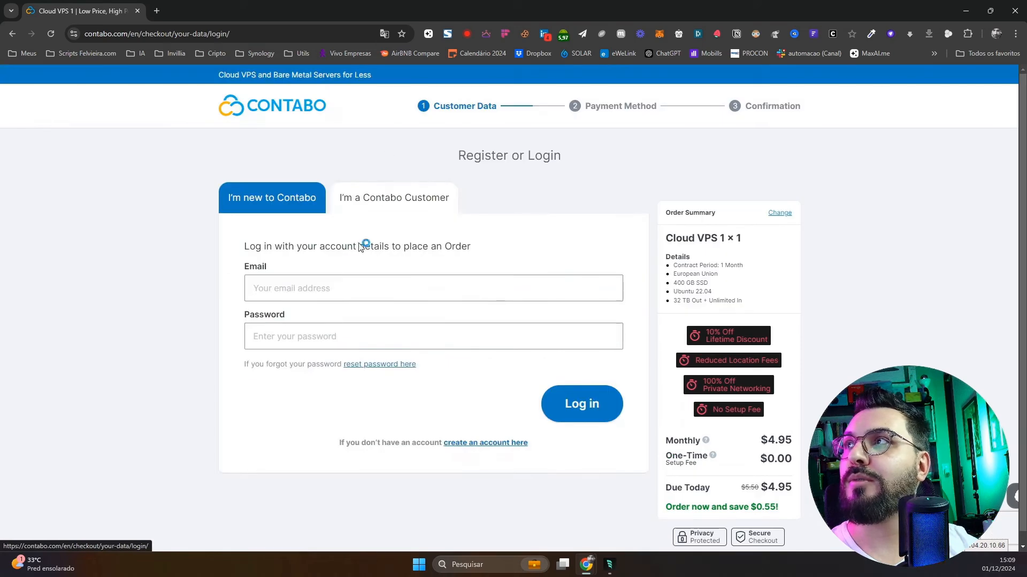
click(373, 288)
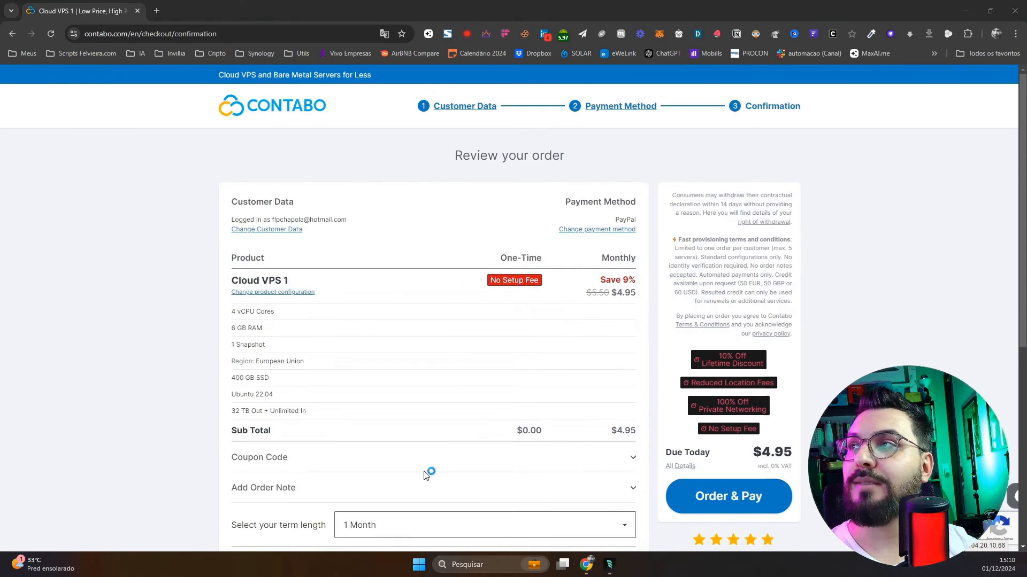
scroll(339, 417, down, 2)
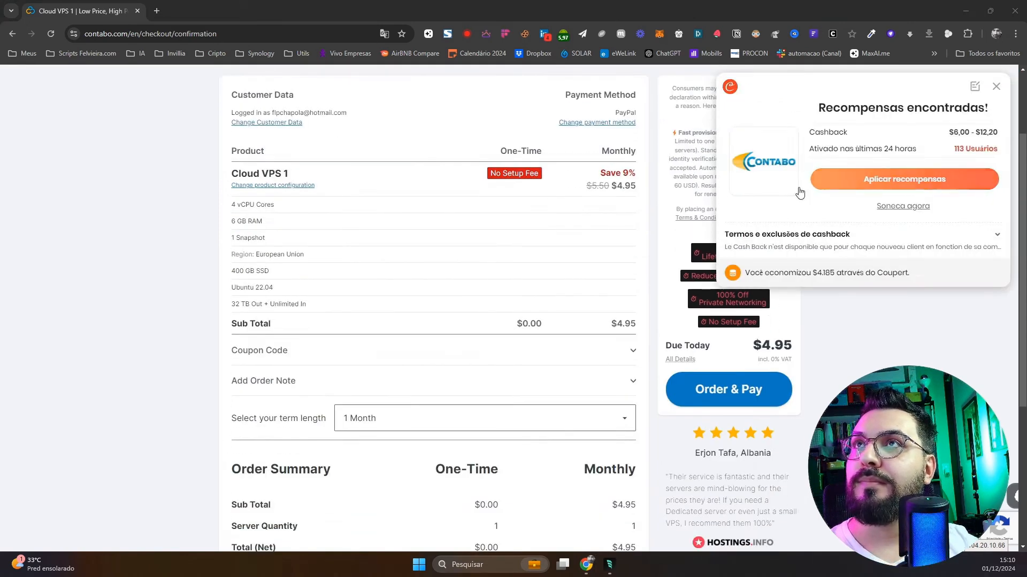
Open the cashback rewards offer, then go back to the Contabo order page
click(919, 181)
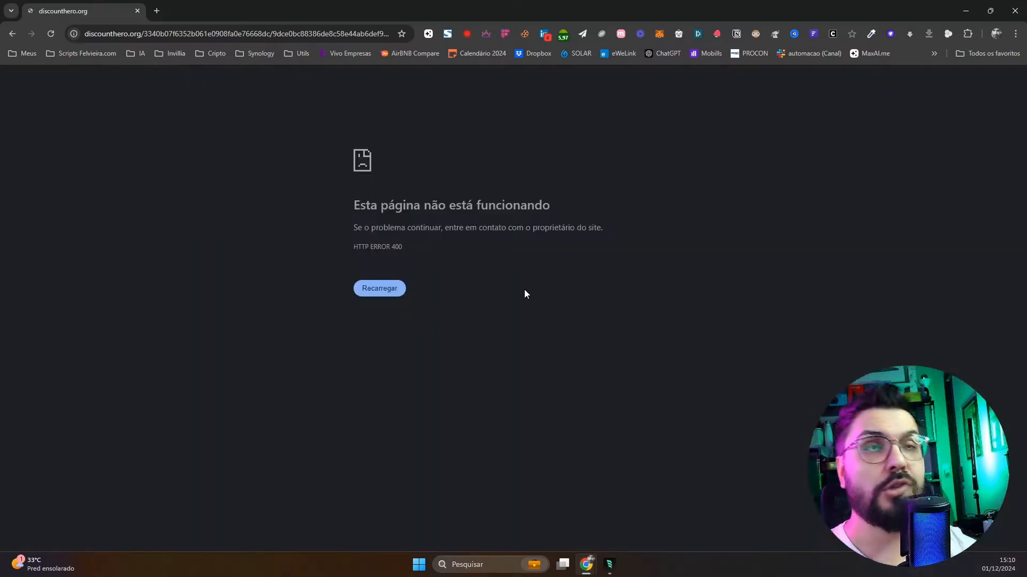
right_click(12, 34)
click(33, 58)
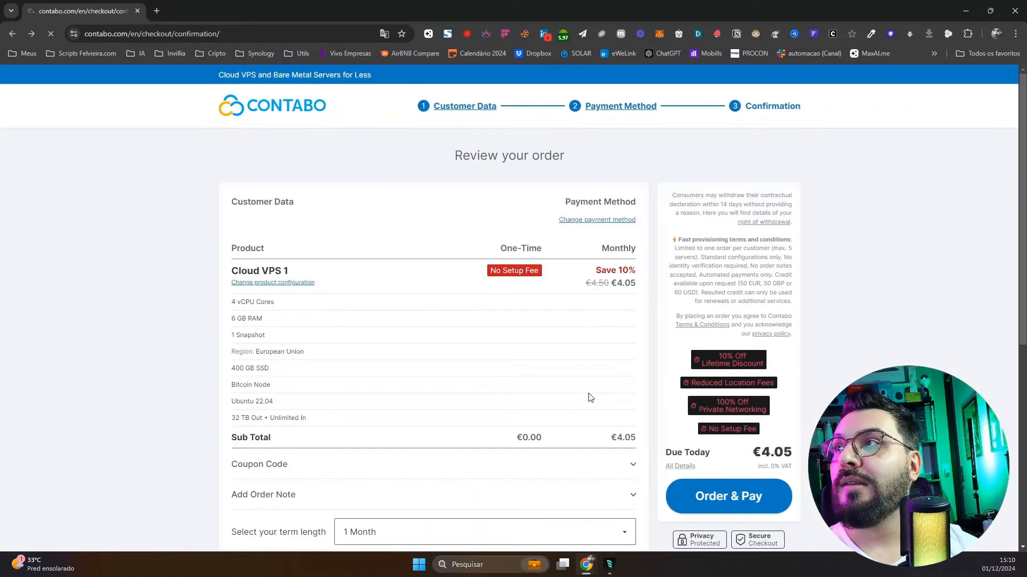
Review the Cloud VPS 1 order details and place the order with Order & Pay
scroll(588, 397, down, 3)
scroll(583, 369, down, 3)
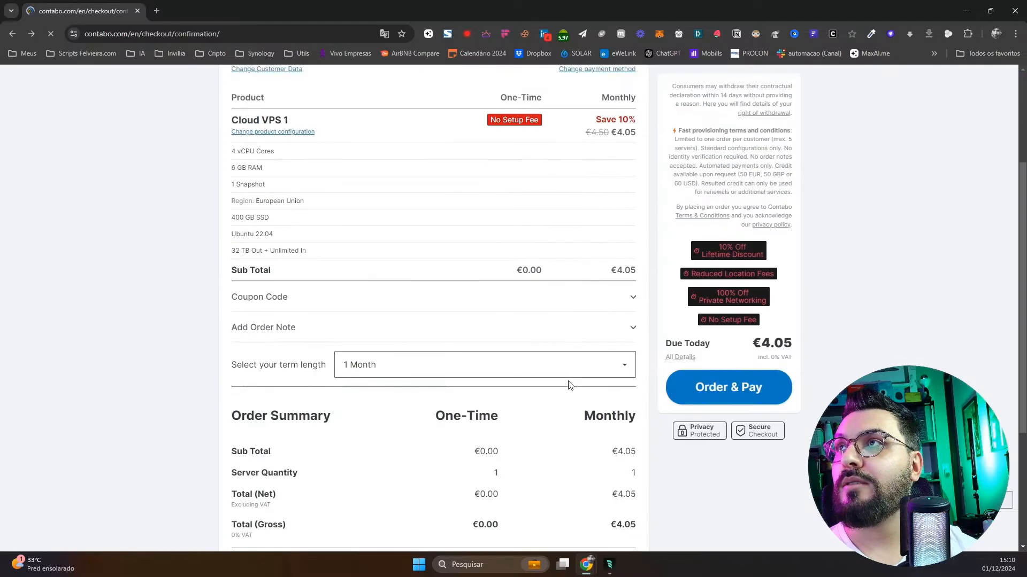
scroll(570, 385, down, 3)
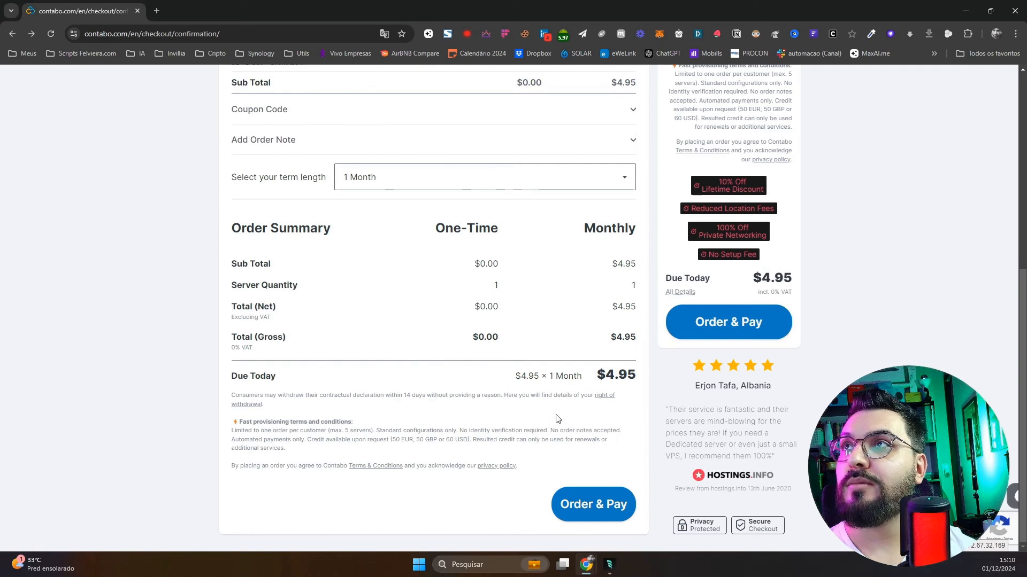
scroll(575, 413, up, 6)
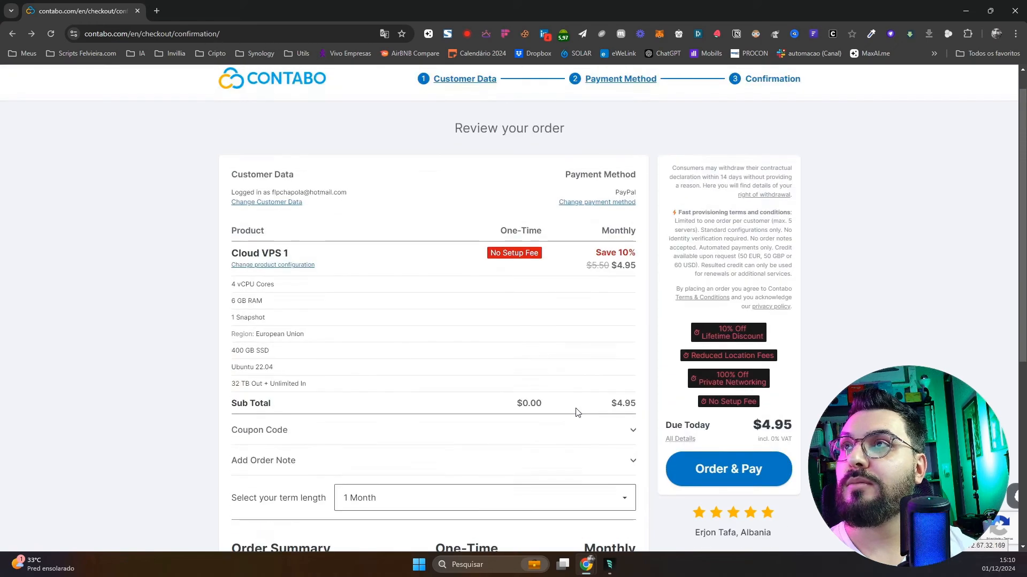
scroll(577, 412, down, 6)
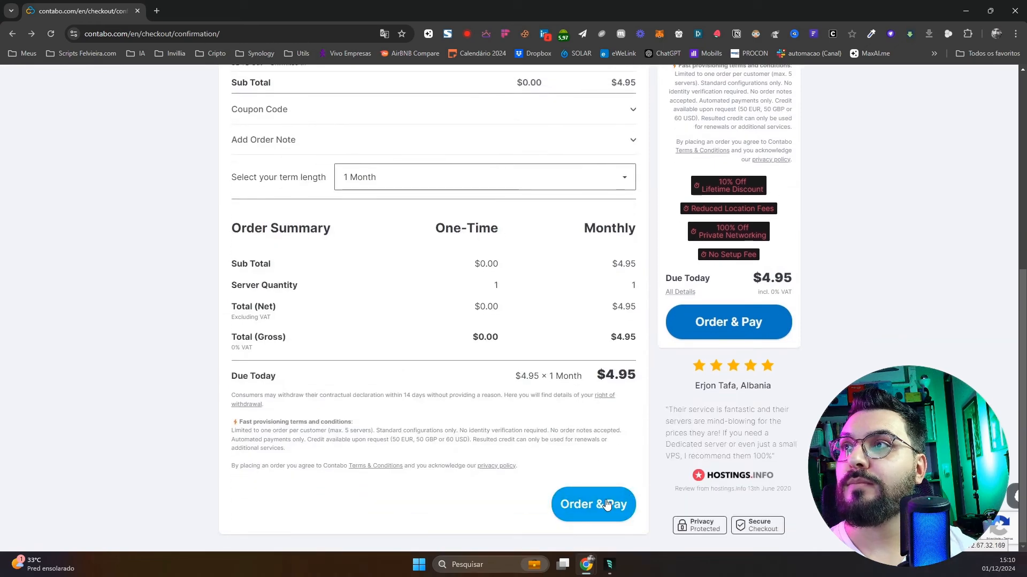
click(750, 328)
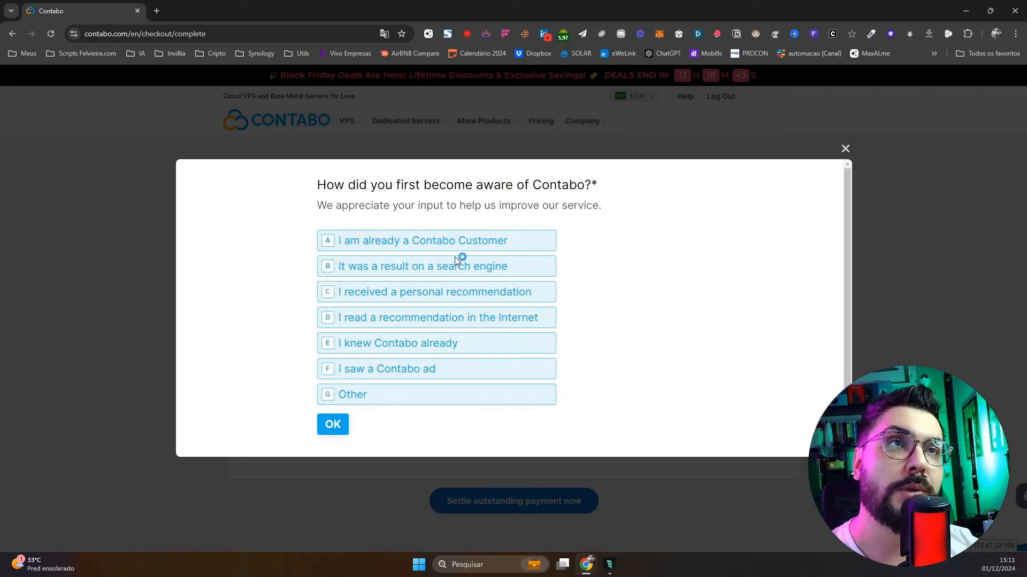
Answer the first survey question: already a Contabo customer
key(super+shift+s)
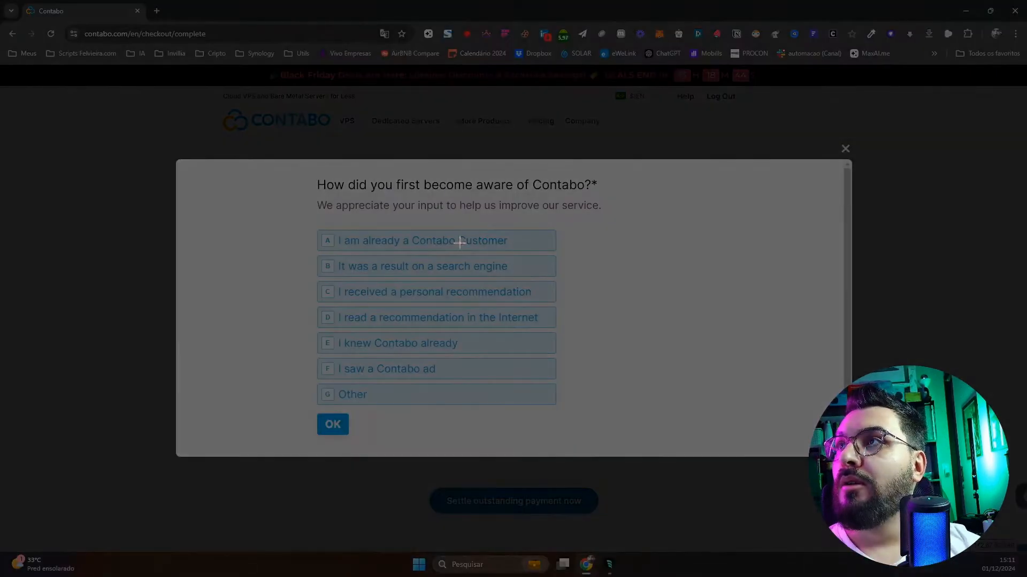
key(Escape)
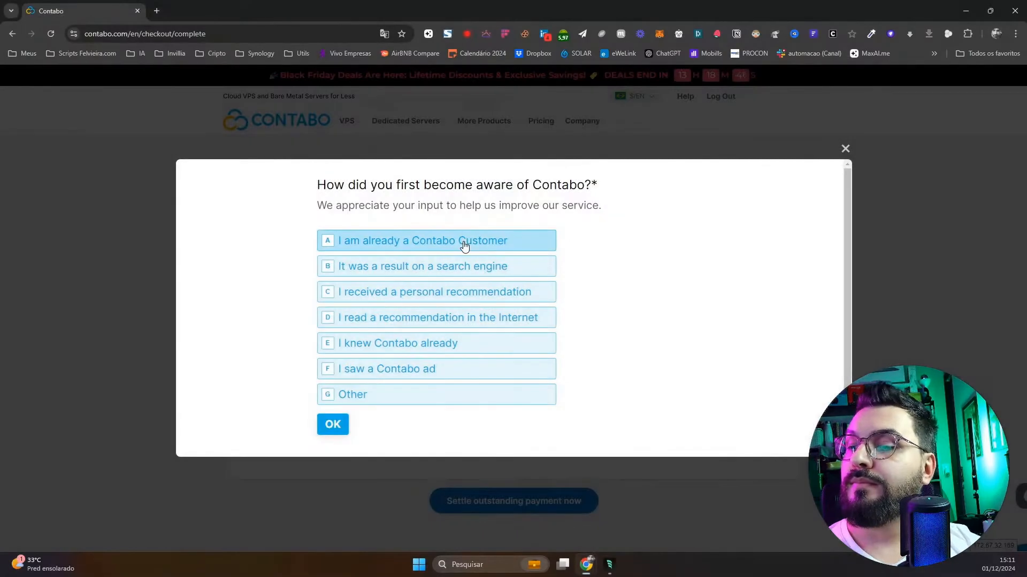
click(409, 247)
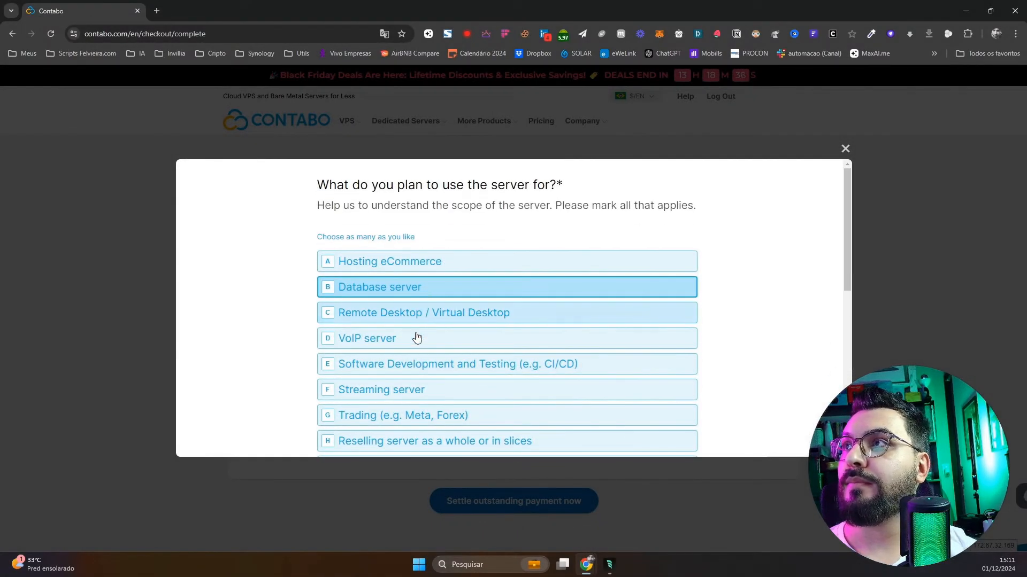
scroll(438, 346, down, 4)
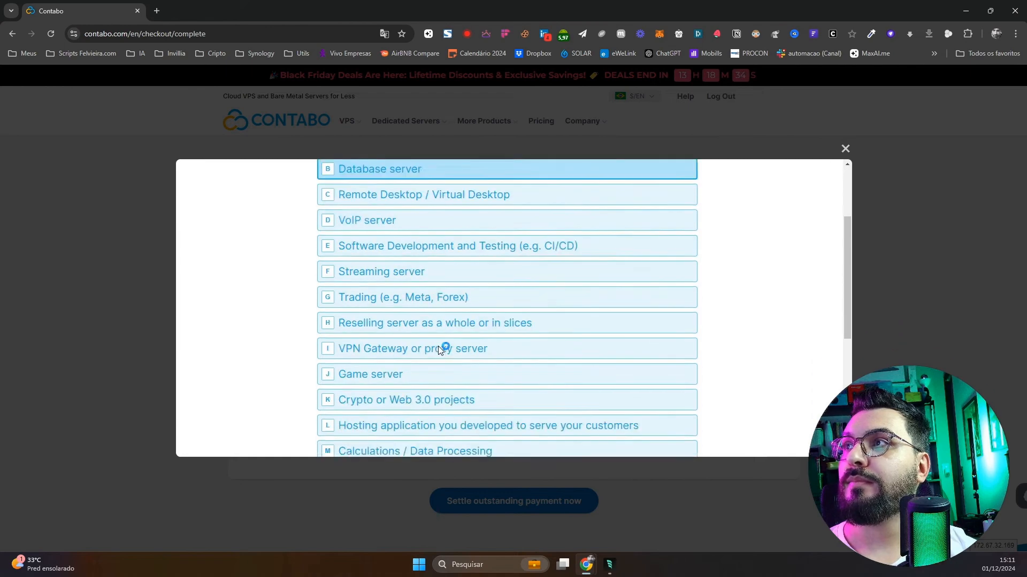
scroll(438, 346, down, 2)
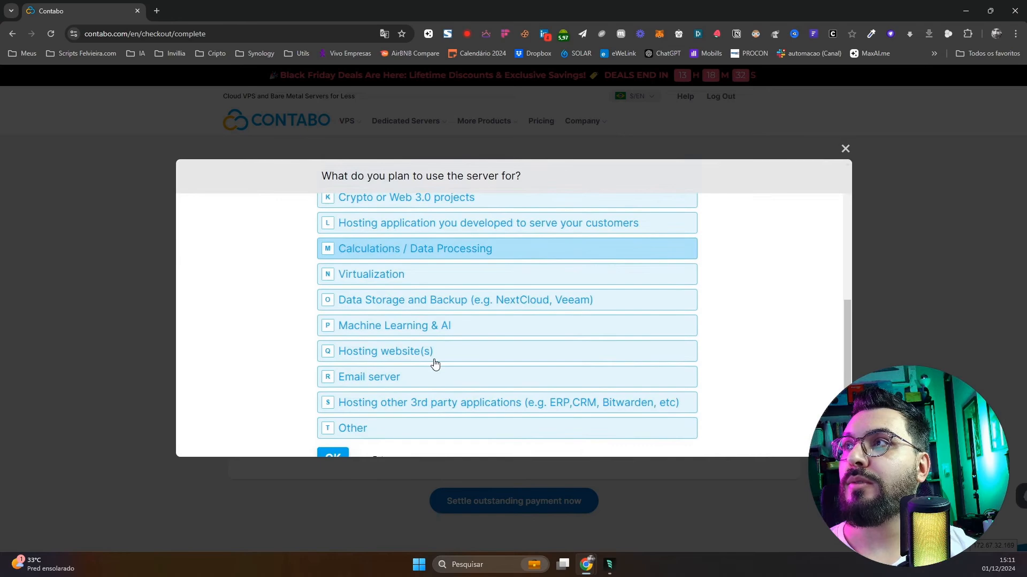
Answer the remaining questions (3rd-party apps, No, Music), submit, and dismiss the thank-you
click(409, 413)
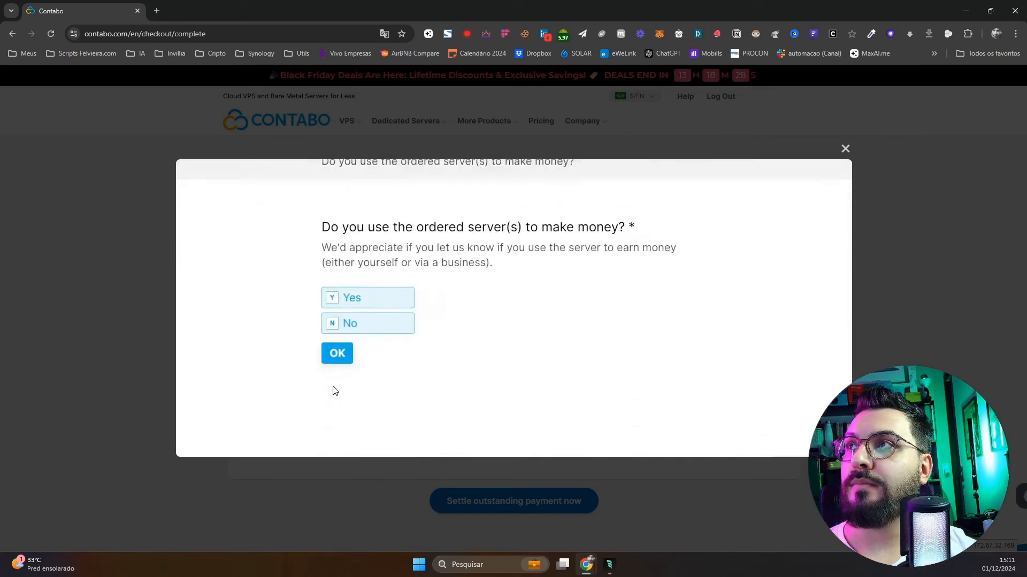
click(359, 325)
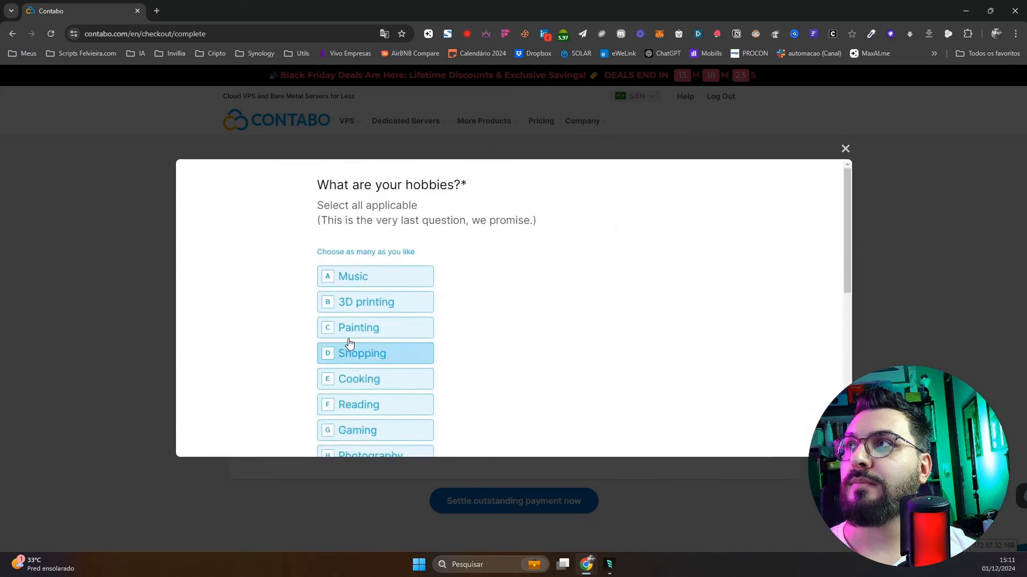
click(379, 279)
scroll(373, 342, down, 5)
scroll(374, 359, down, 4)
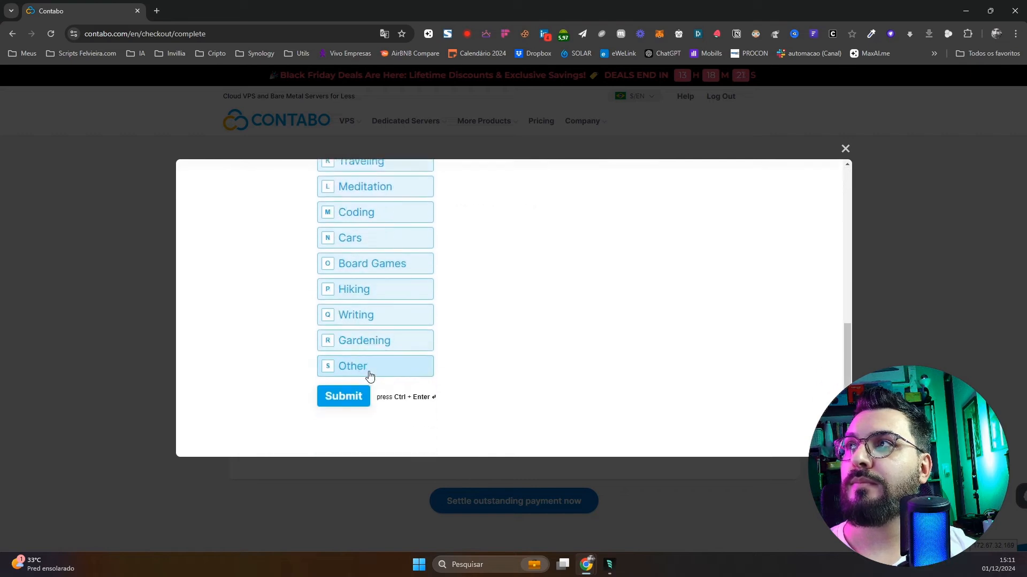
click(344, 395)
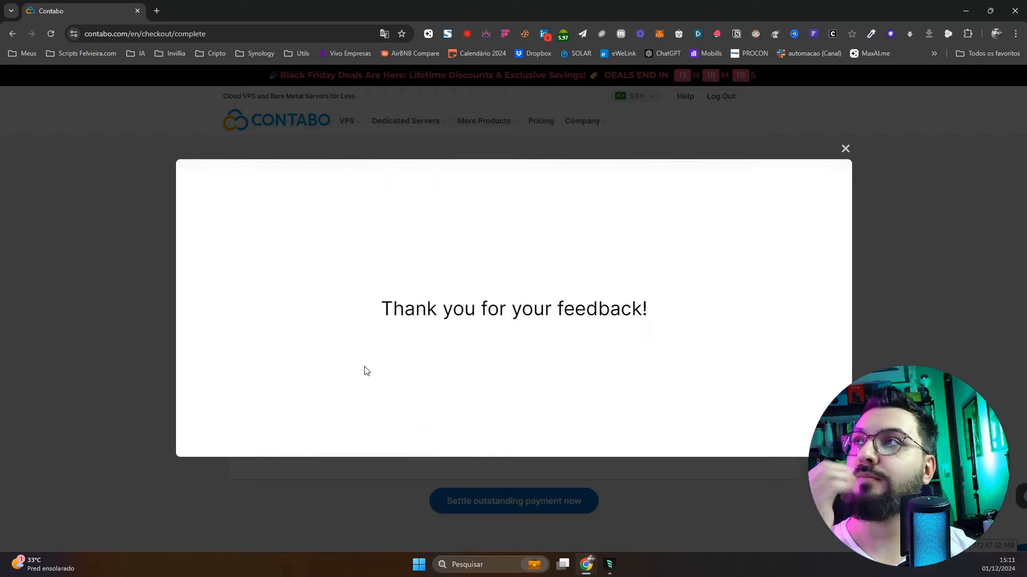
click(844, 150)
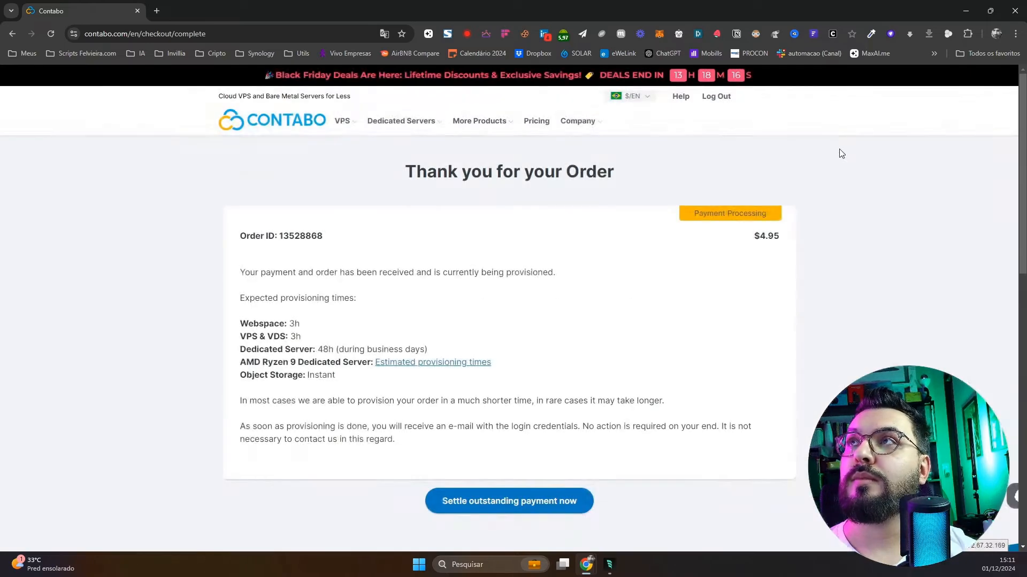
Go to settle the outstanding payment and log in with the saved account
click(562, 501)
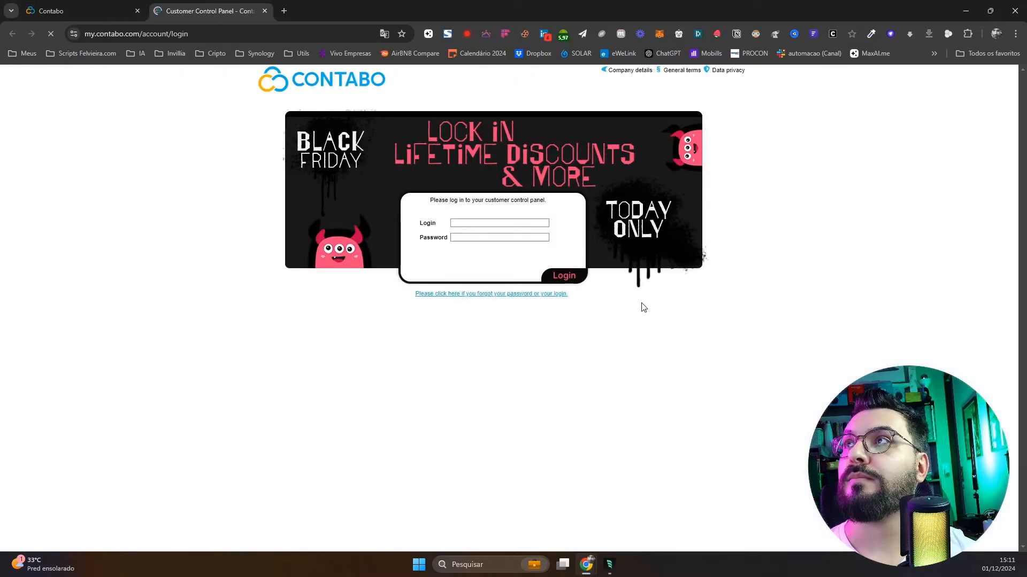
click(534, 223)
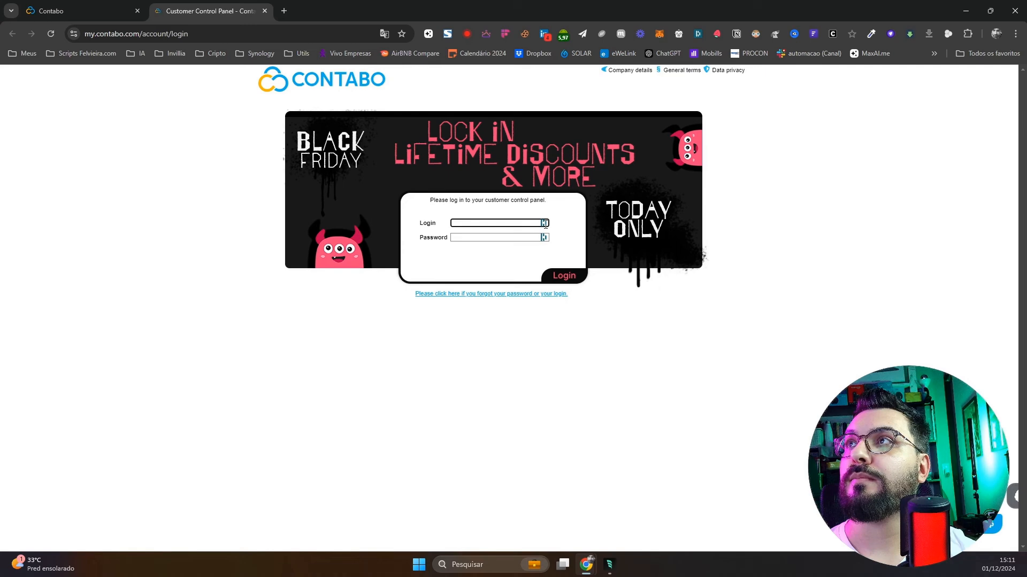
click(545, 224)
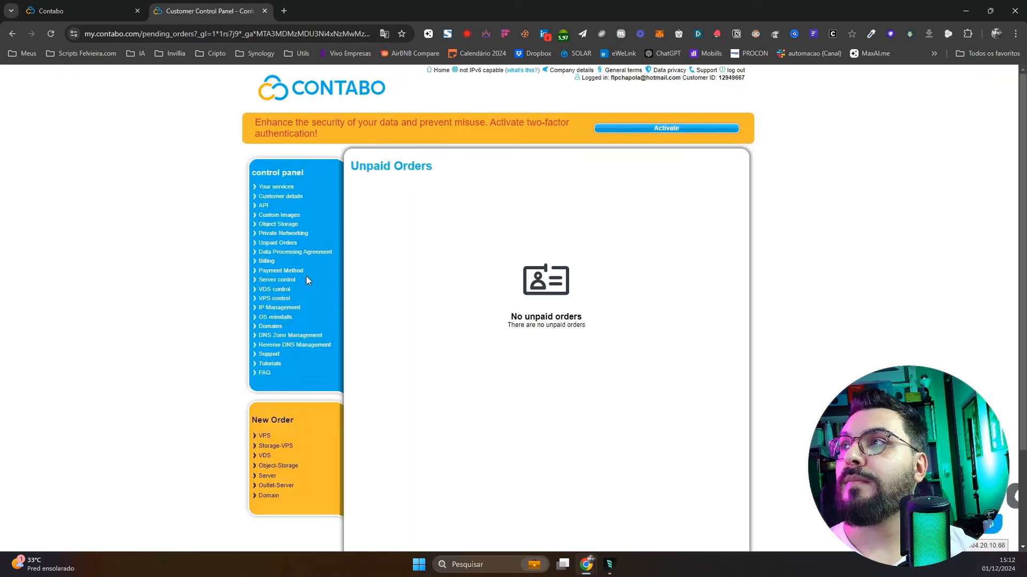
Open the new VPS order page in new tabs from the customer area
click(281, 429)
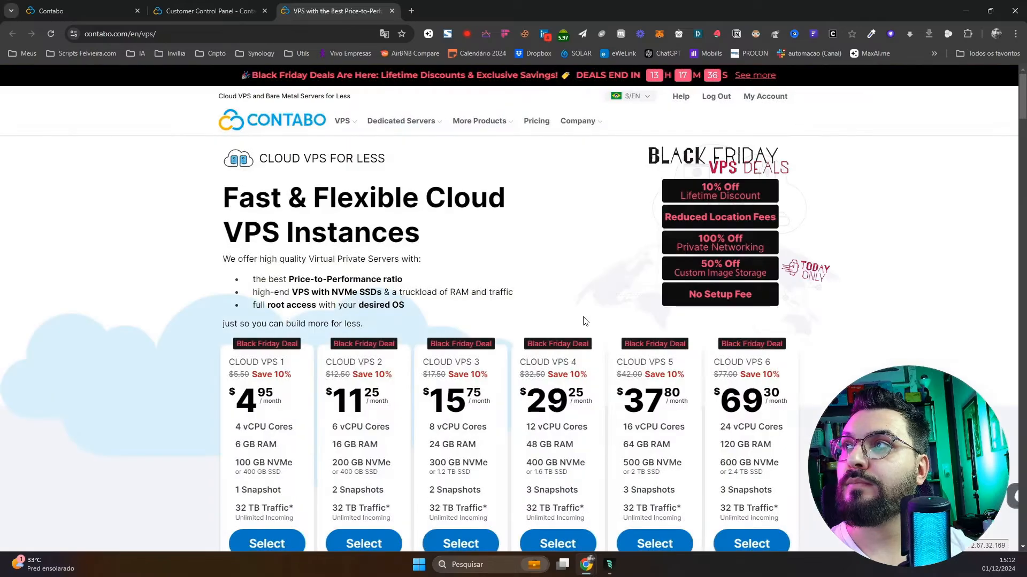
click(757, 101)
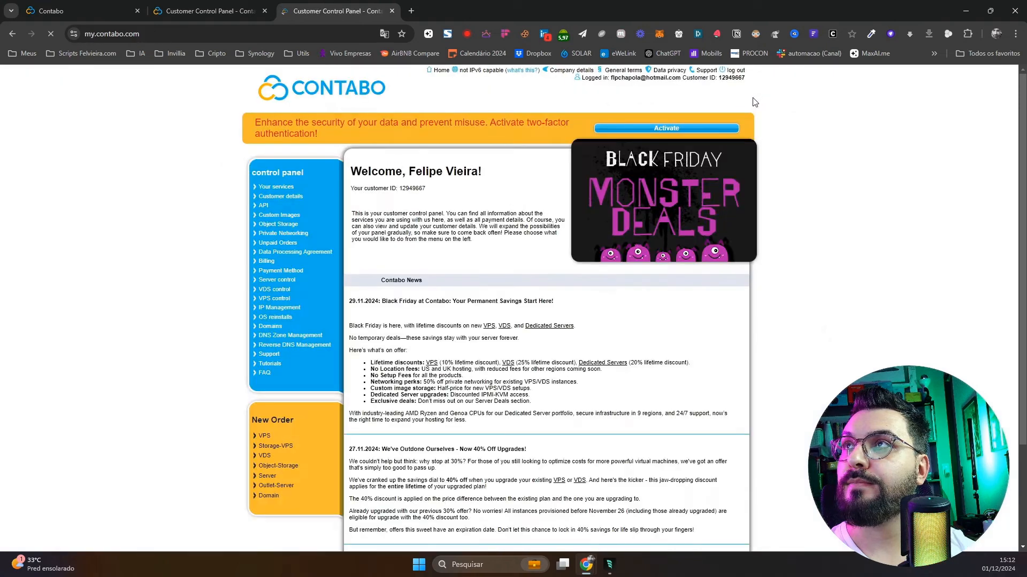
click(265, 435)
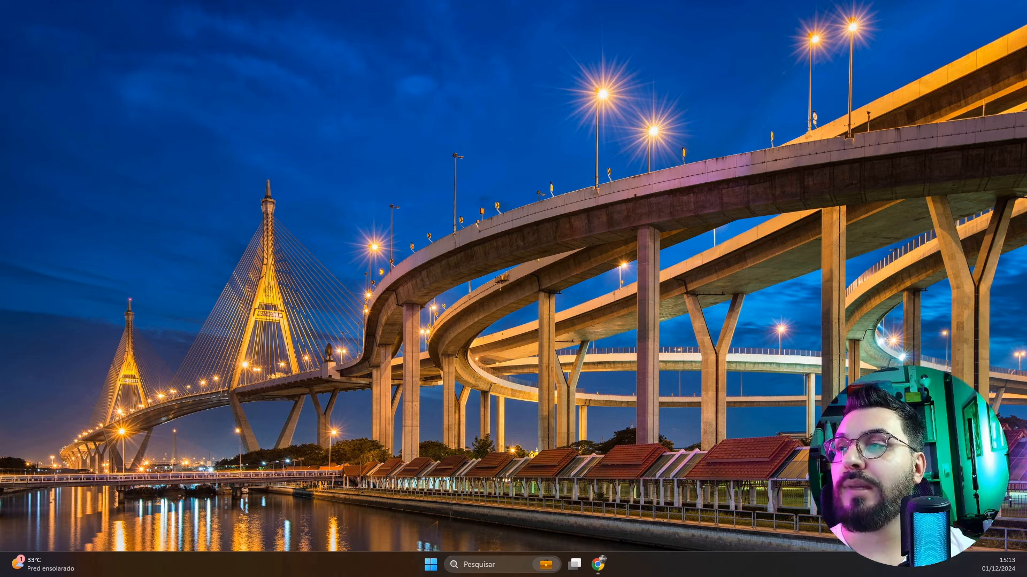
Maximize Chrome and navigate to Google from the address bar
drag(580, 195, 467, 115)
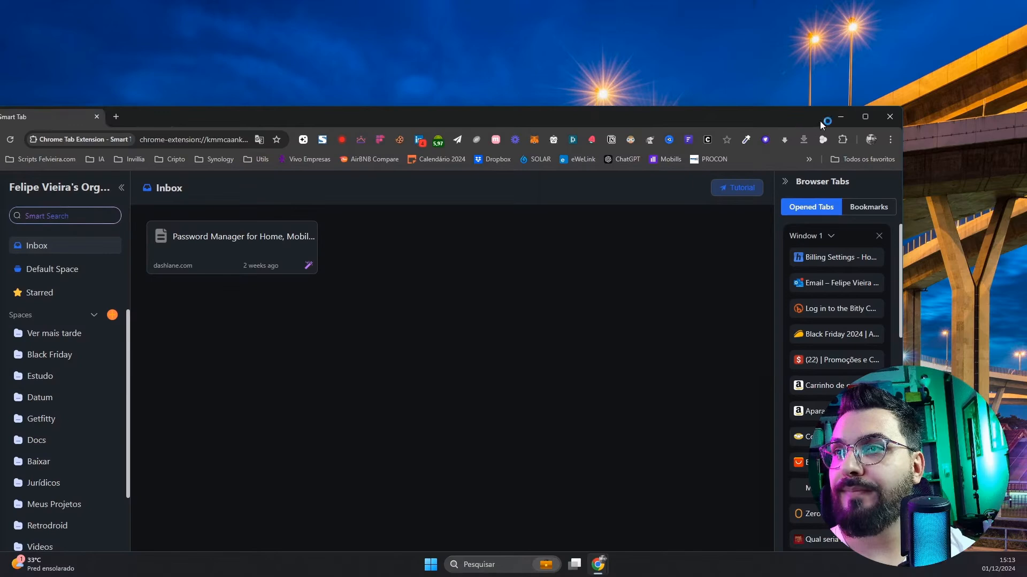
click(866, 117)
drag(232, 34, 267, 35)
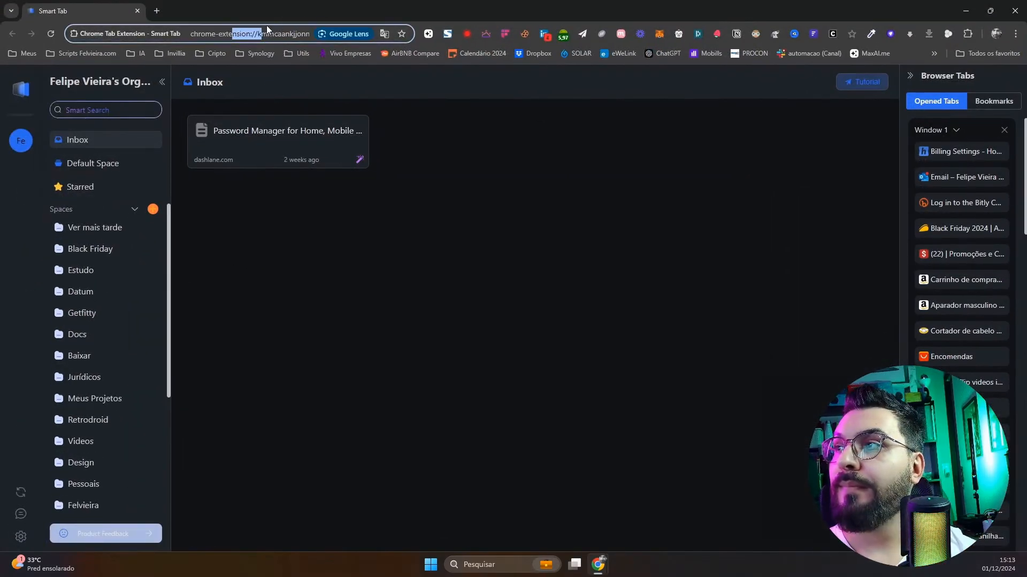
click(265, 32)
key(ctrl+a)
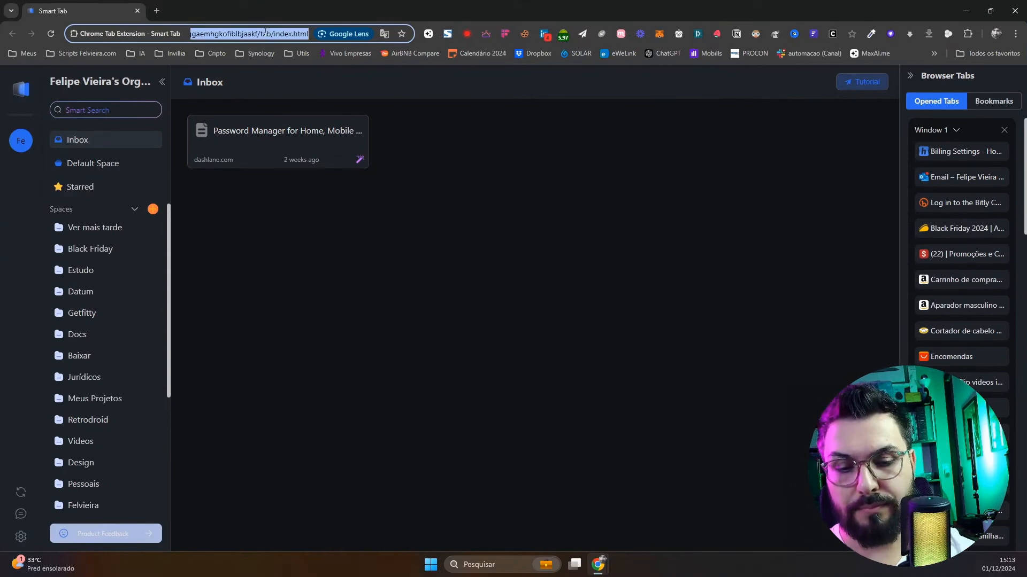
text(google.com.br)
key(Return)
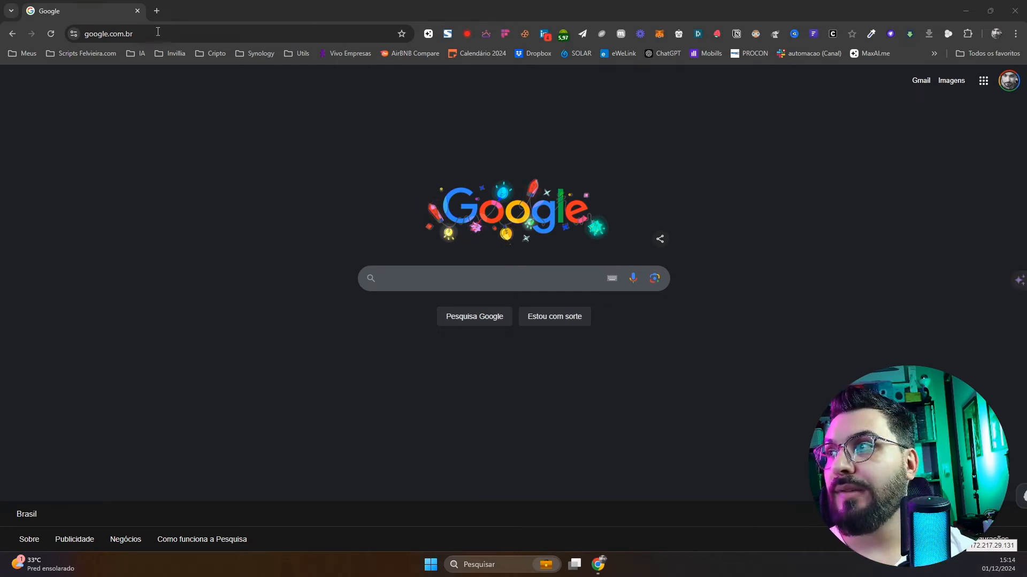
Search Google for xpipe and open the XPipe download page
click(407, 280)
text(xpipe)
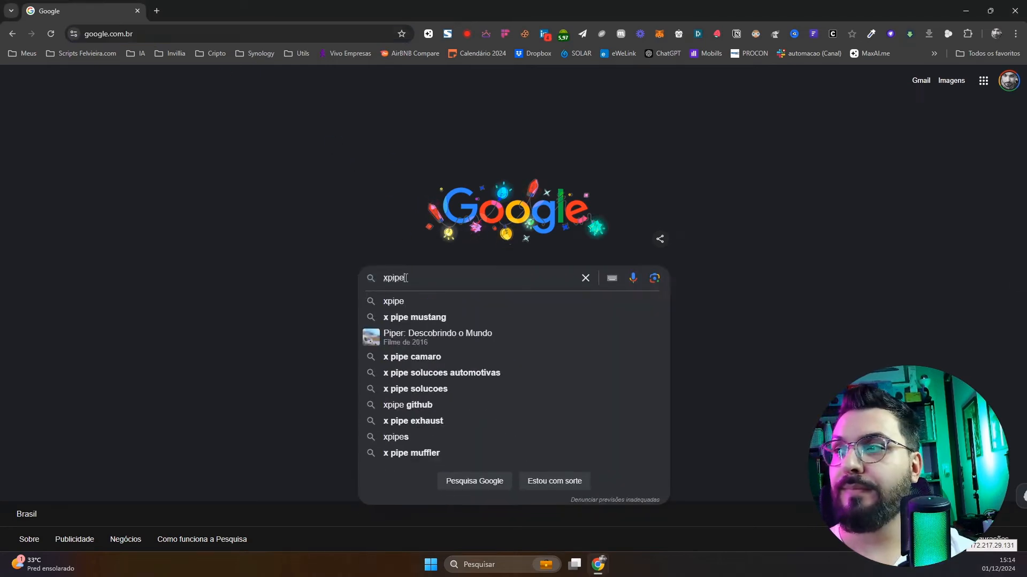
key(Return)
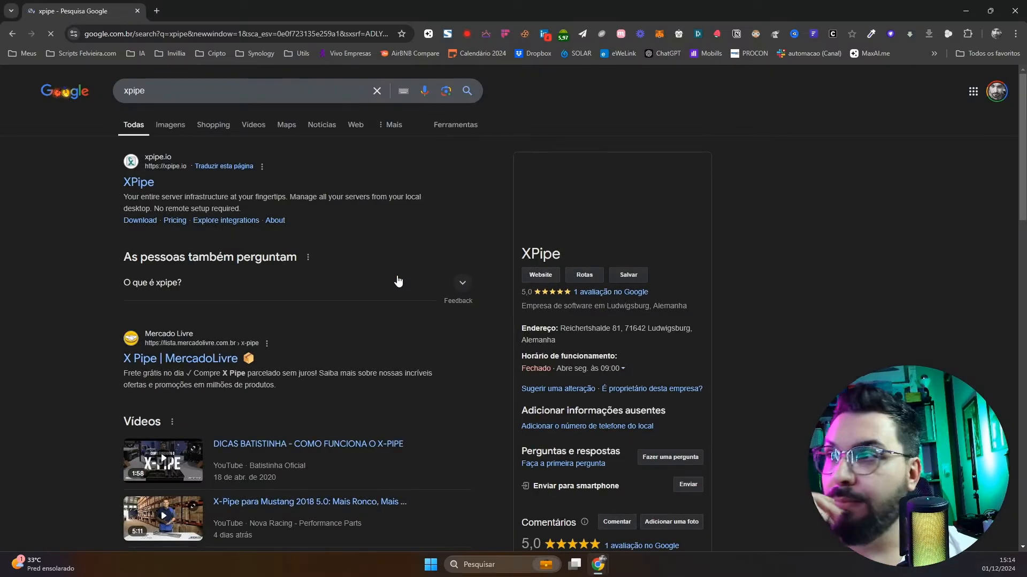
click(139, 220)
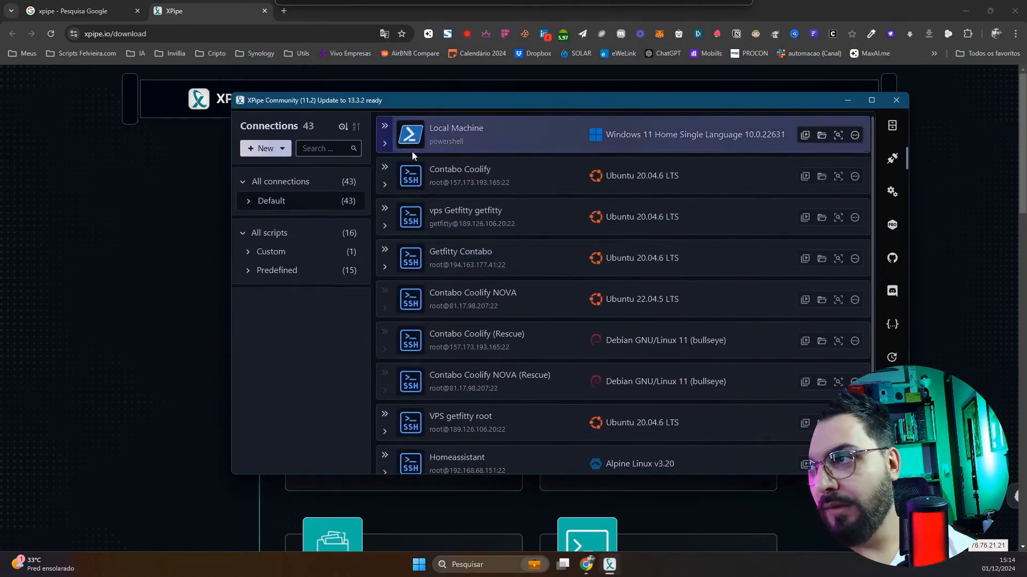
Choose New > Remote Host > Simple SSH Connection in XPipe
click(274, 154)
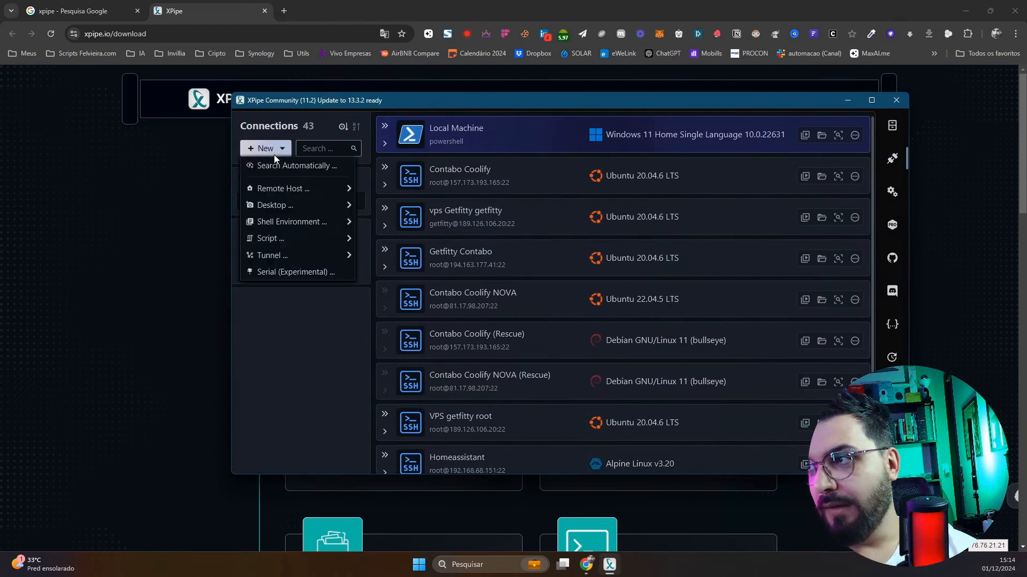
mouse_move(287, 189)
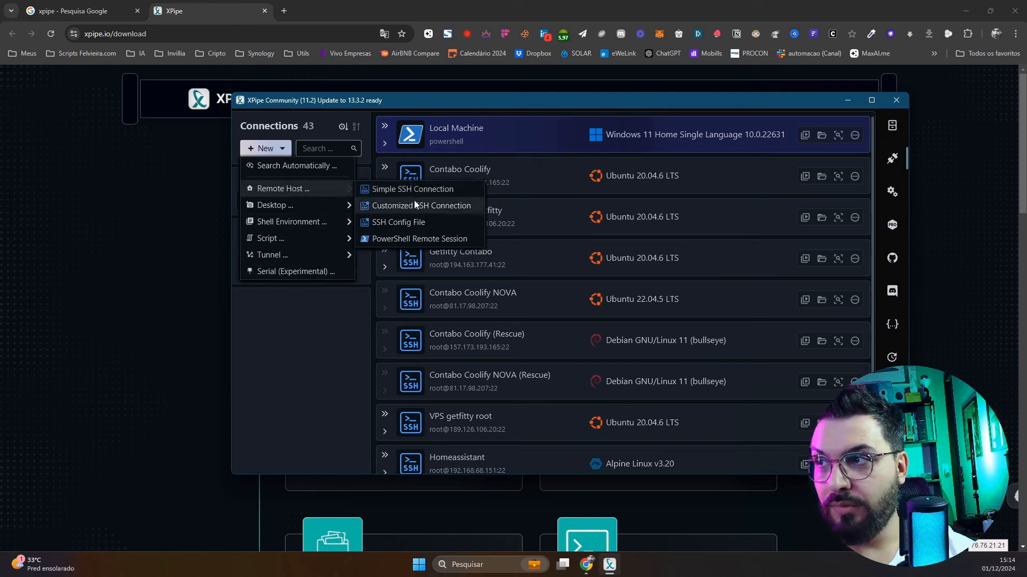
click(434, 191)
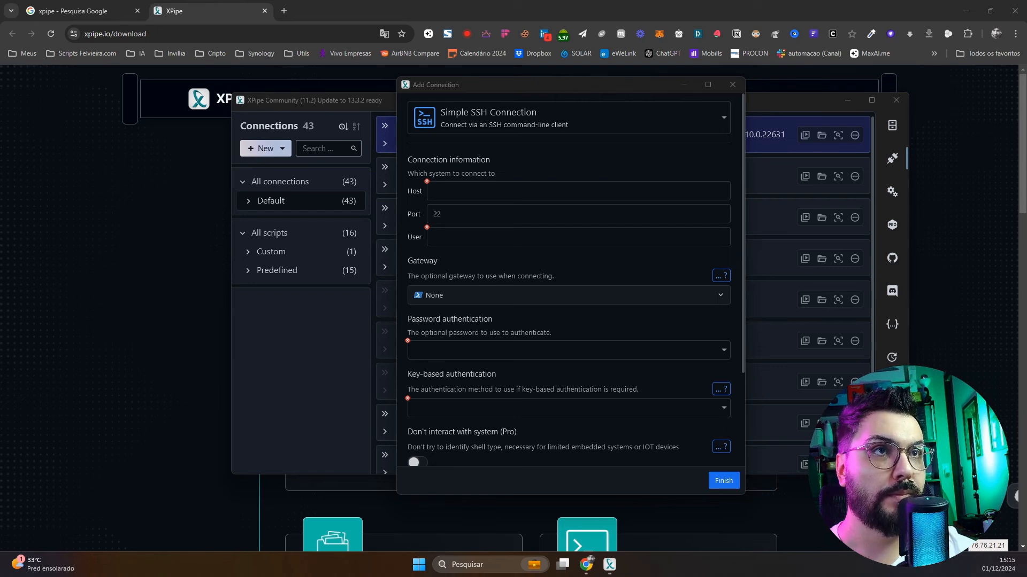
Enter host 81.17.98.207 and user root in the new SSH connection form
click(508, 196)
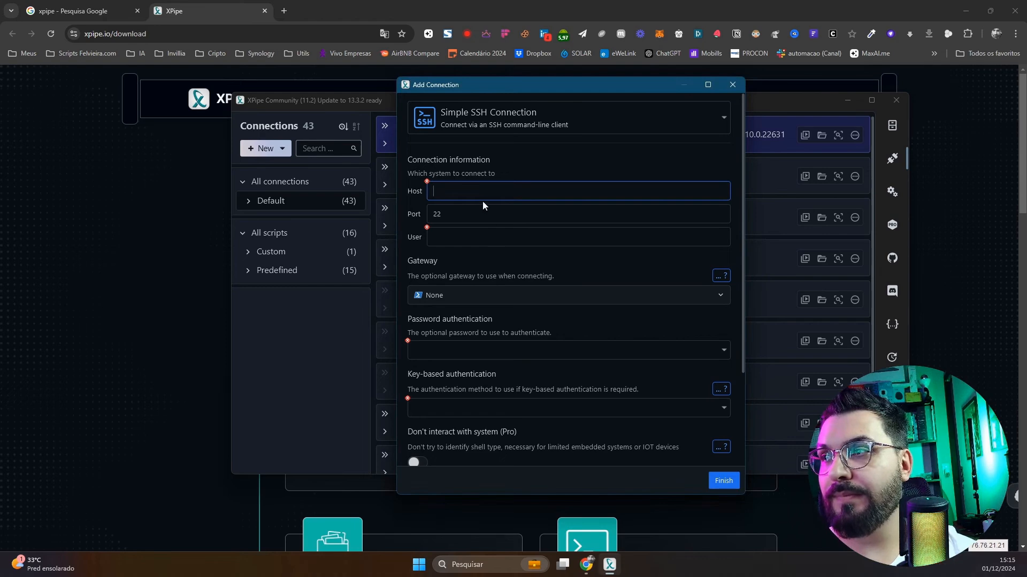
text(81.17.98.207)
click(461, 244)
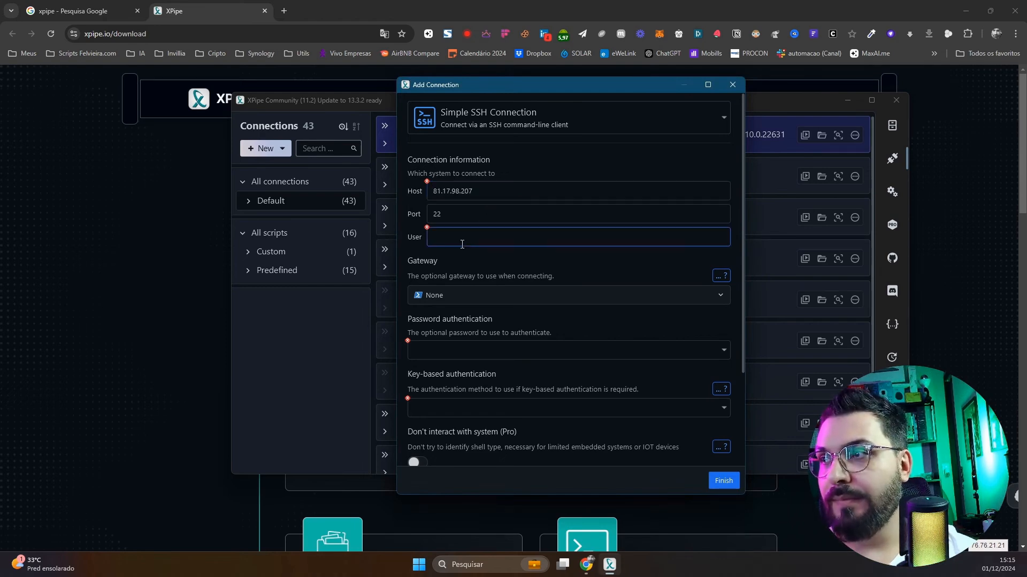
text(root)
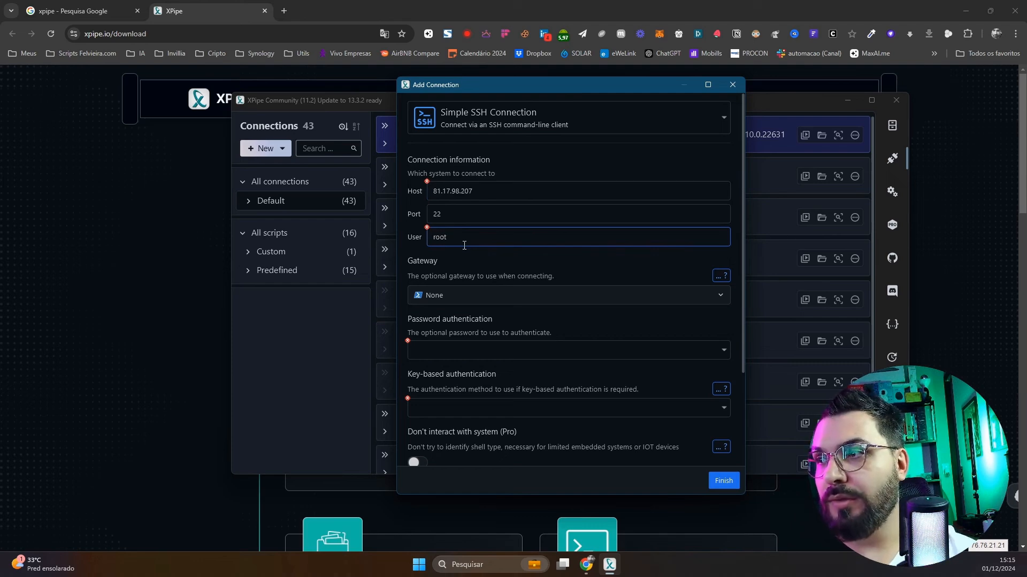
Name the connection 'vps youtube video' and try to save it
key(alt+Tab)
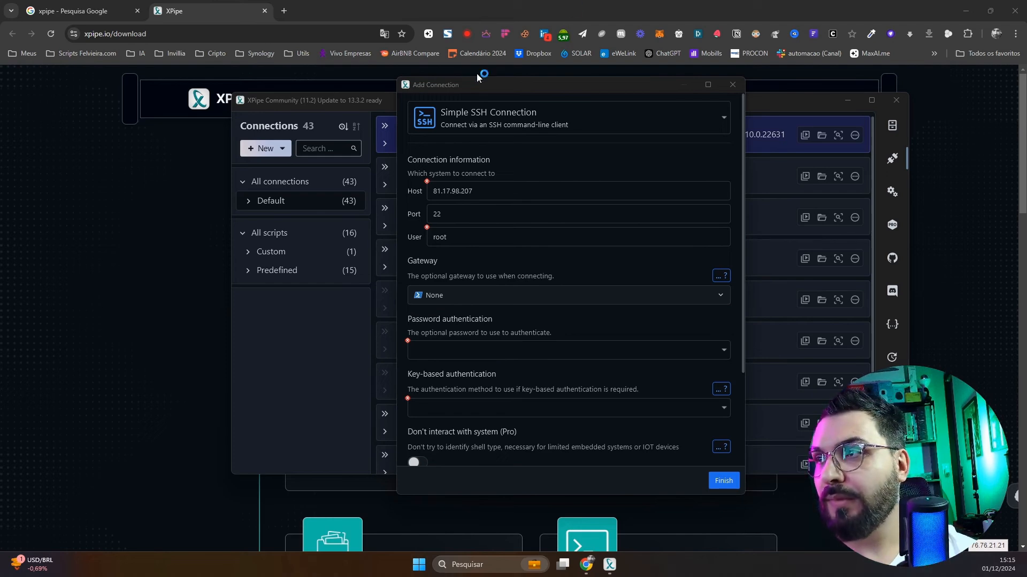
drag(462, 81, 1026, 95)
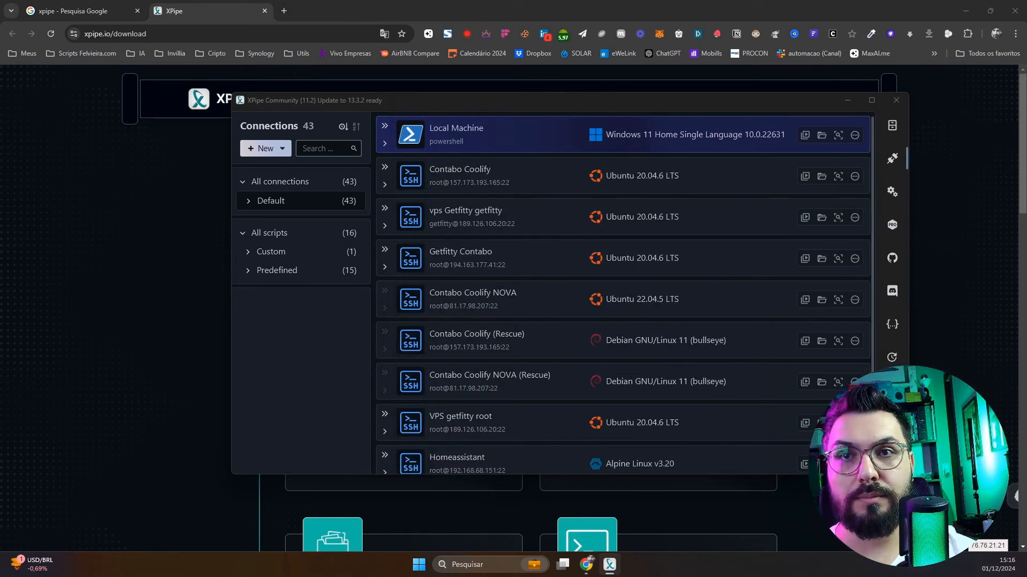
drag(1026, 95, 599, 83)
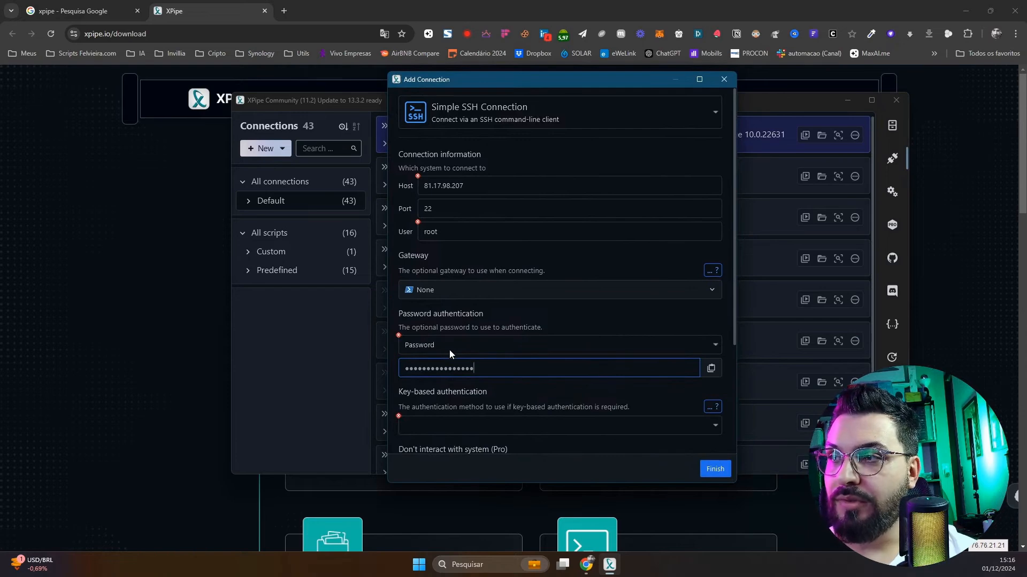
scroll(450, 368, down, 2)
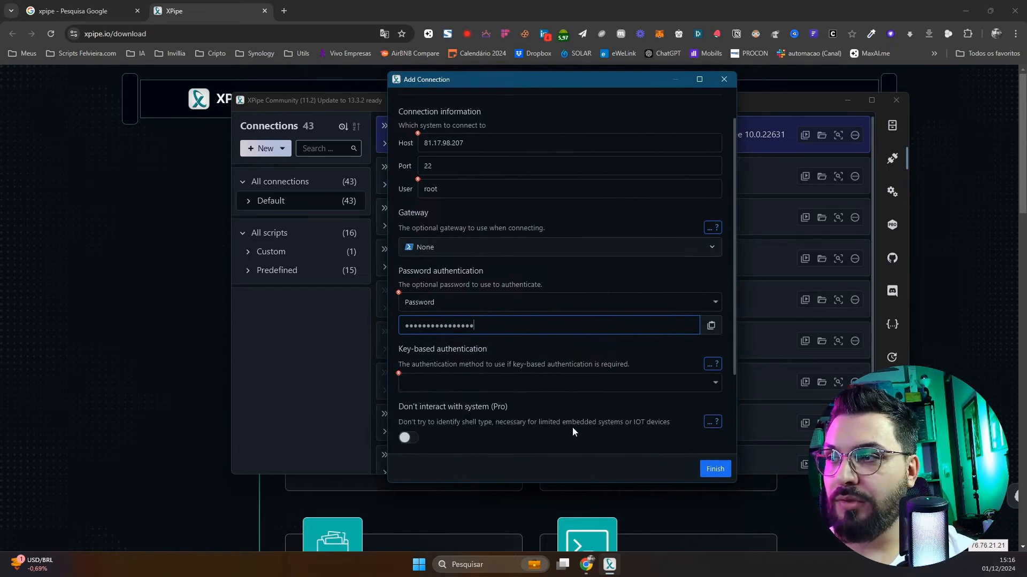
scroll(450, 372, down, 5)
click(446, 434)
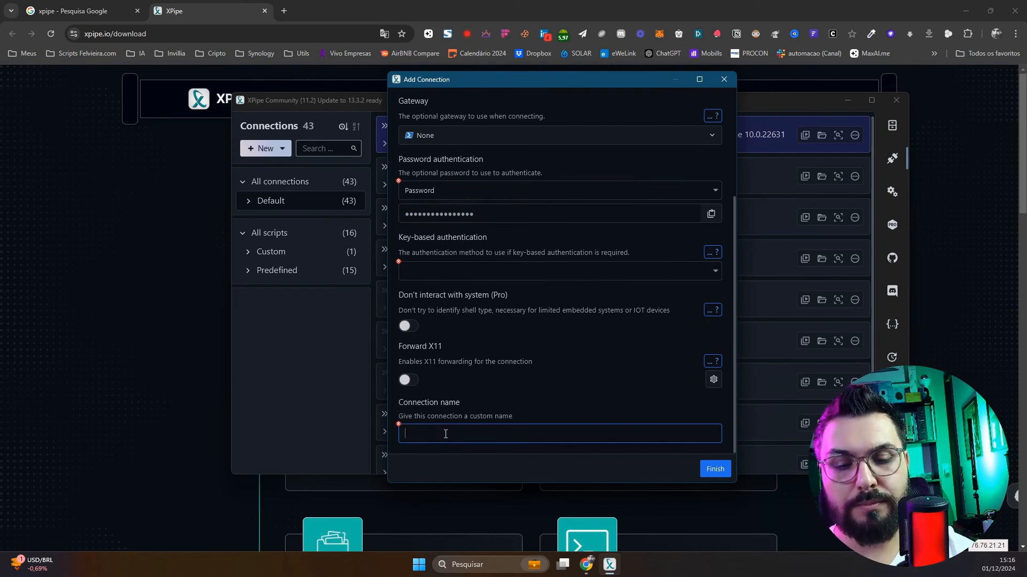
text(vps )
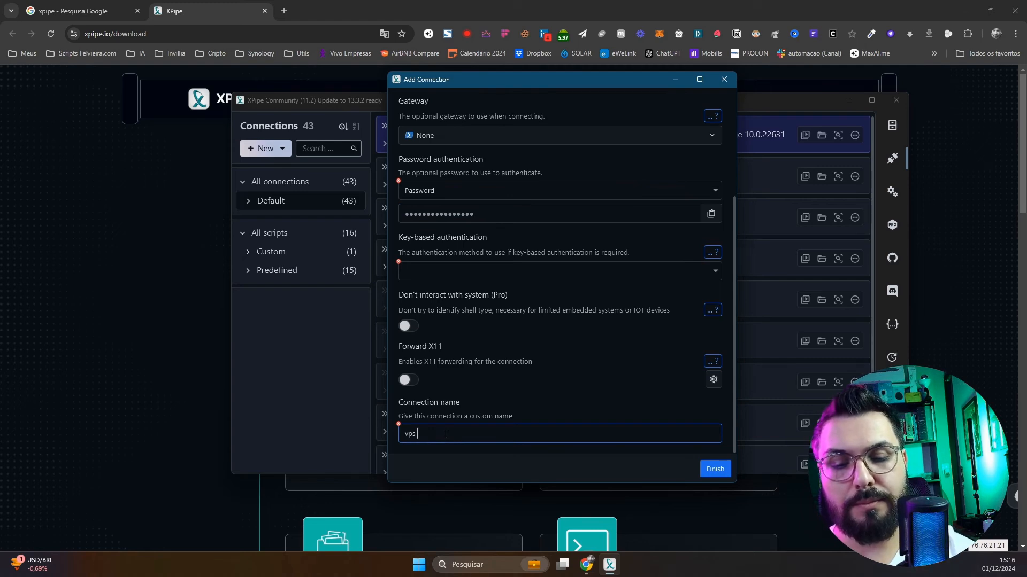
text(youtube video)
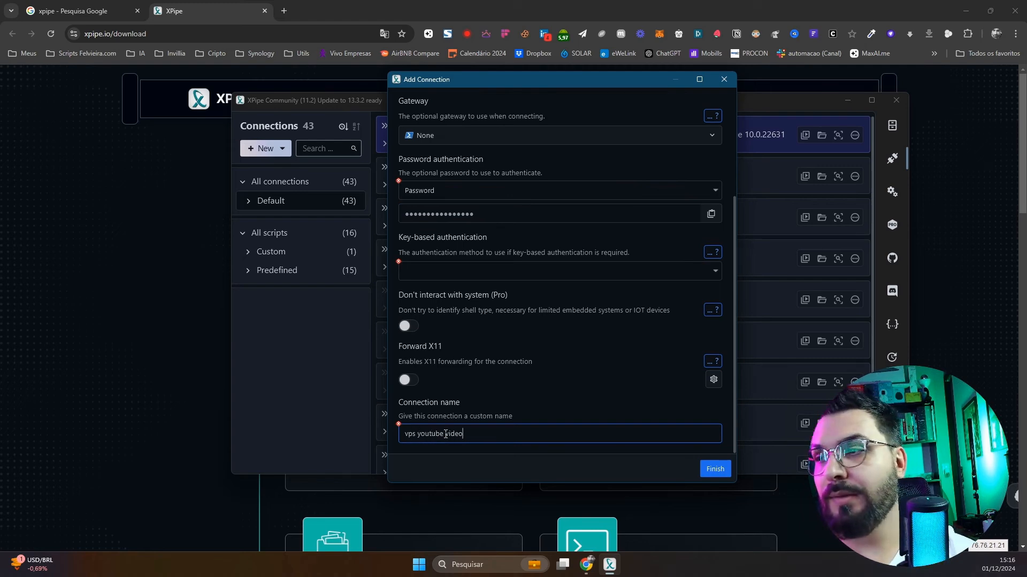
key(Tab)
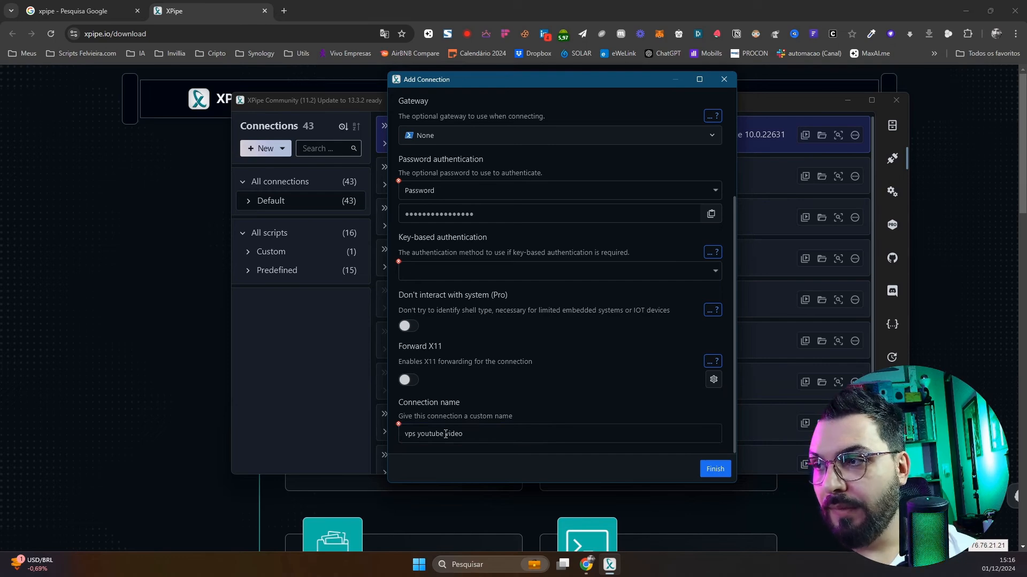
click(715, 469)
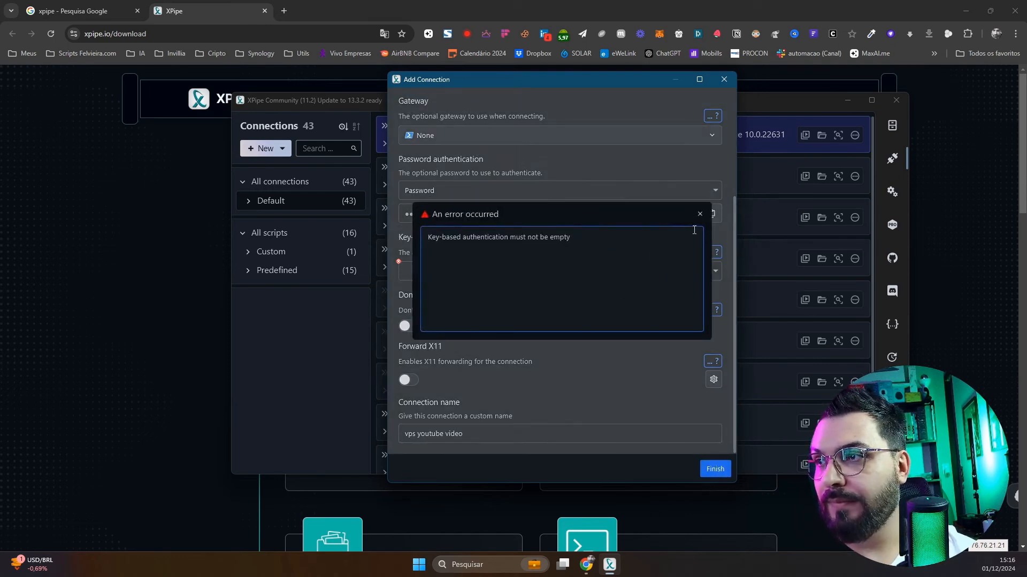
Set key-based authentication to None and save the SSH connection
click(700, 214)
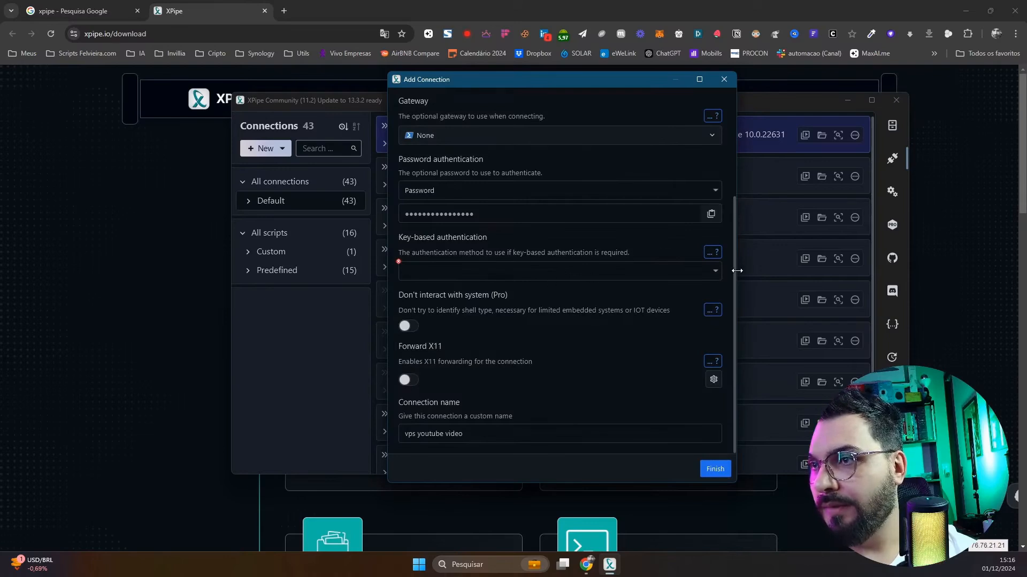
click(713, 273)
click(640, 297)
scroll(575, 355, down, 1)
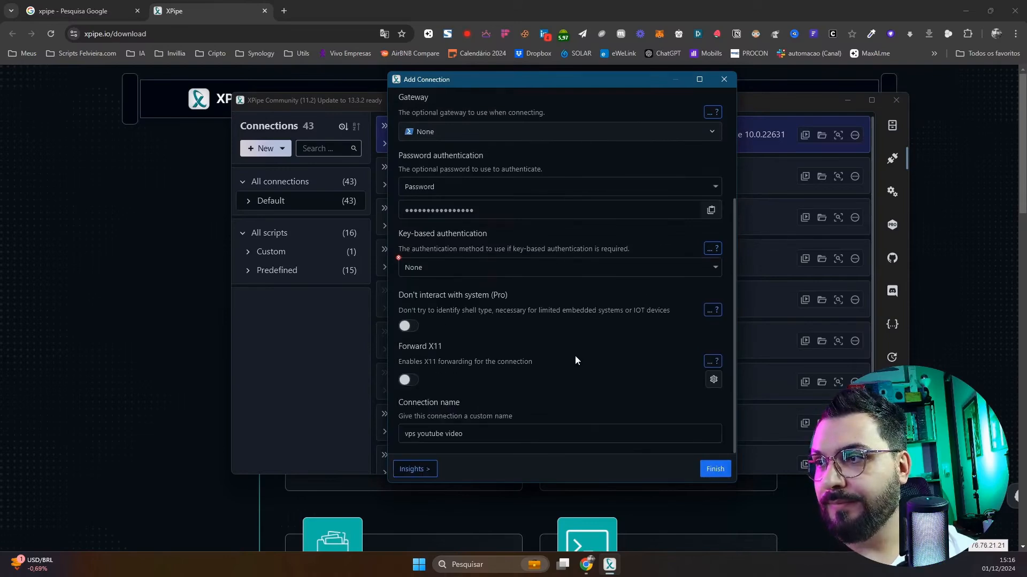
click(713, 471)
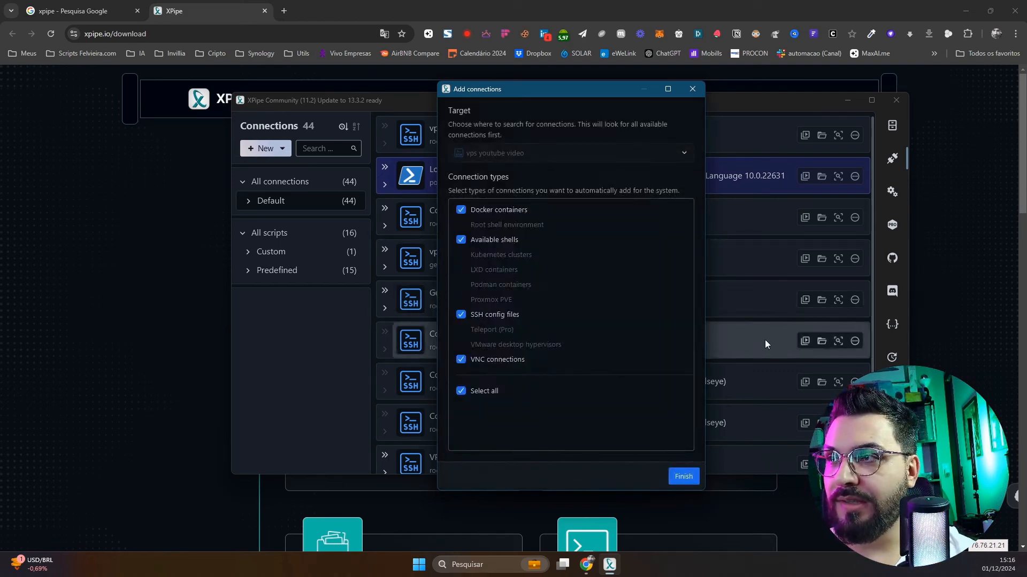
Add the discovered shells and Docker, then open a bash terminal on the new server
click(689, 479)
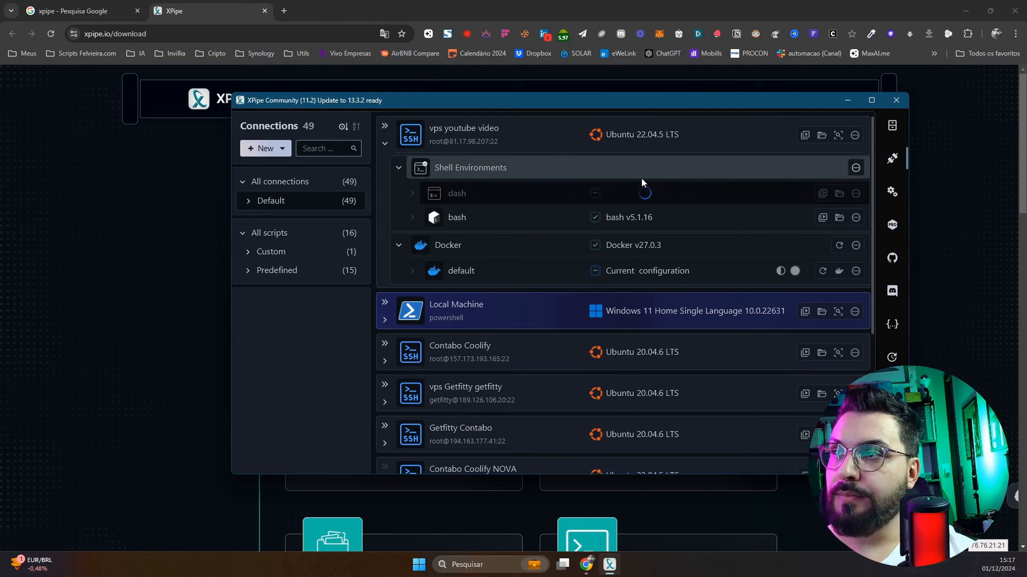
click(506, 219)
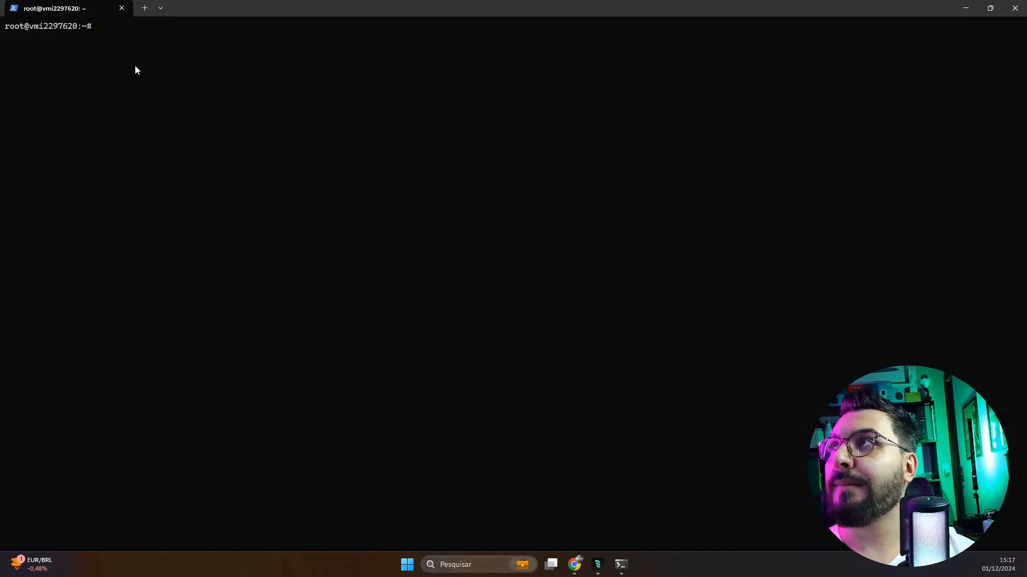
click(149, 38)
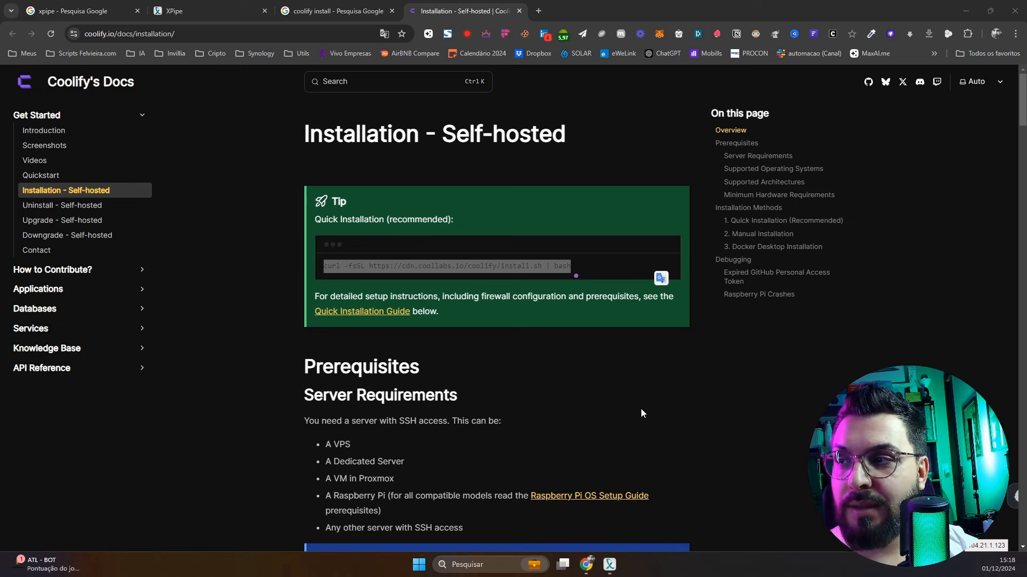
Scroll down the Coolify self-hosted installation docs page
scroll(626, 390, down, 3)
Highlight the server requirements: memory and CPU specs and the example hosted apps
scroll(331, 267, down, 1)
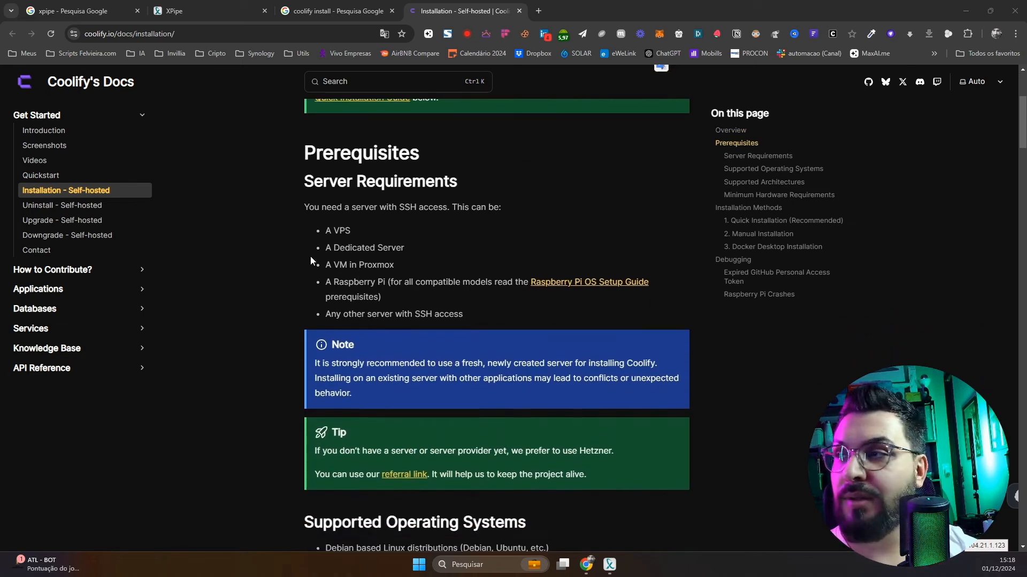
scroll(545, 262, down, 13)
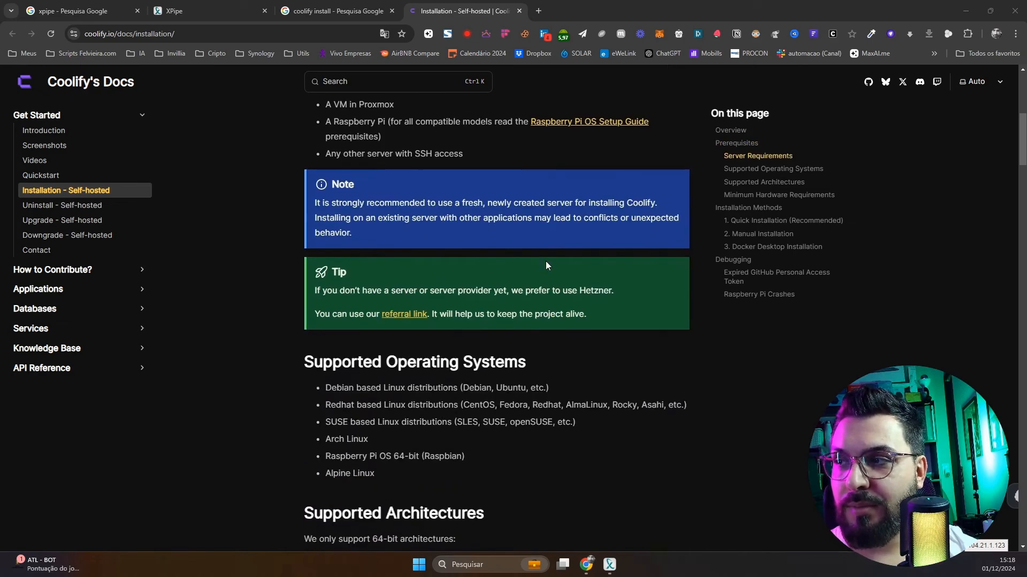
scroll(545, 262, down, 6)
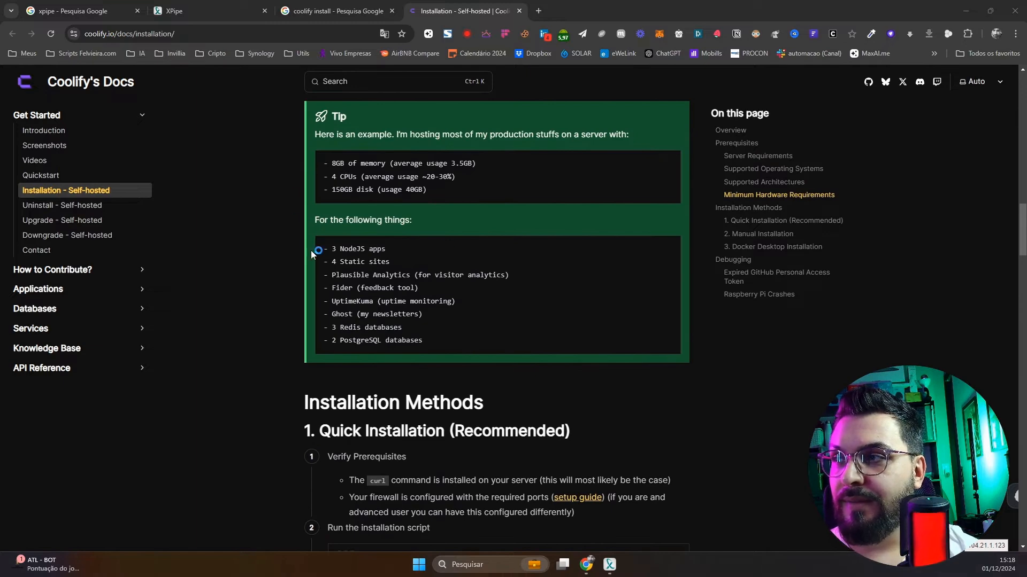
drag(319, 252, 428, 345)
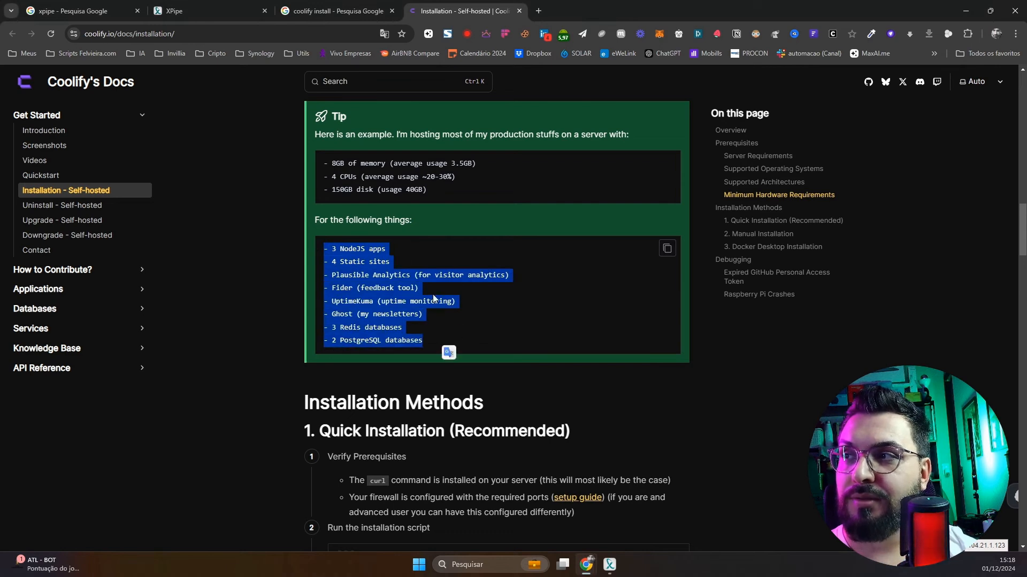
drag(320, 166, 470, 178)
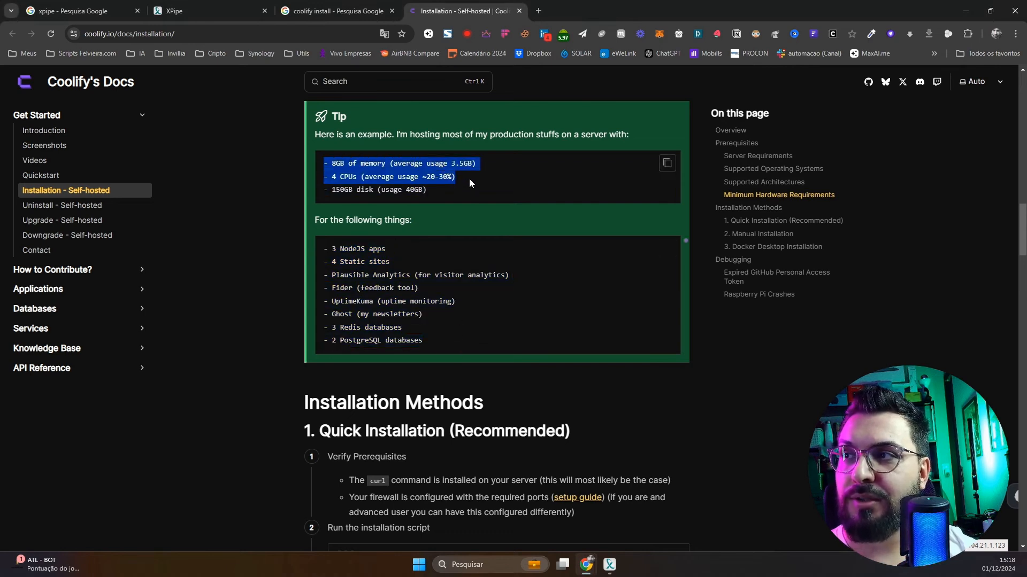
drag(386, 249, 320, 253)
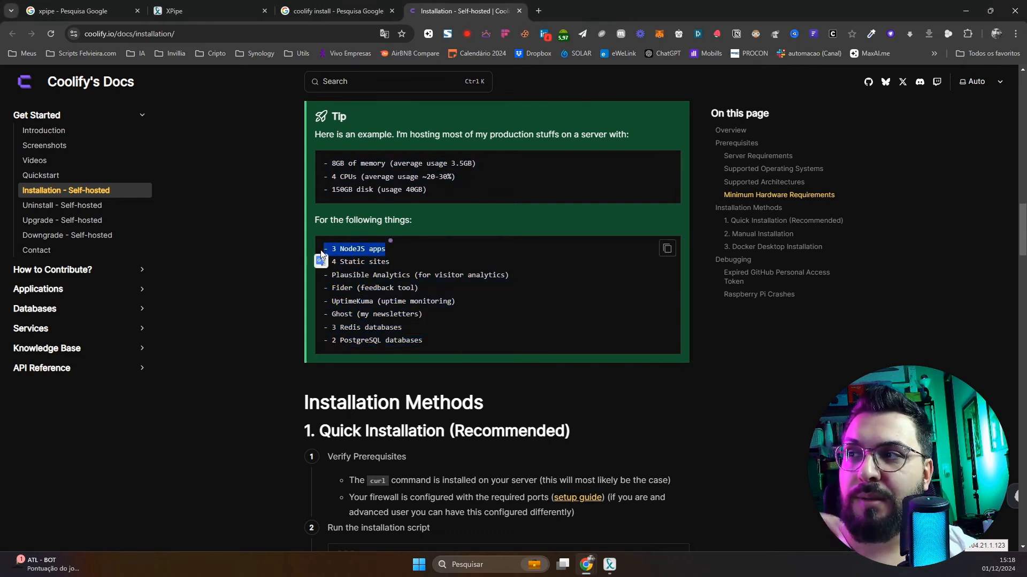
drag(403, 257, 398, 341)
scroll(400, 347, down, 1)
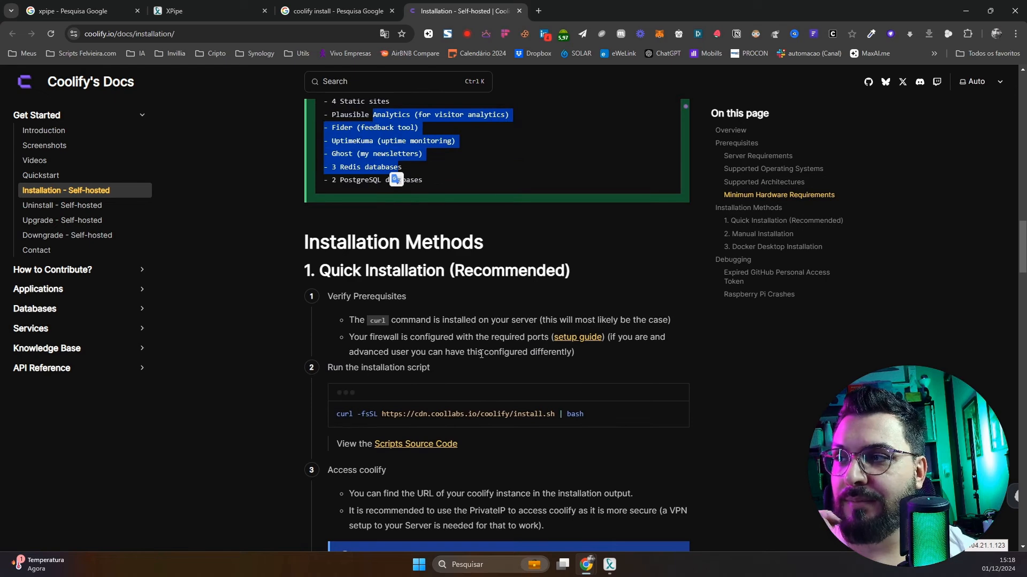
scroll(402, 371, down, 4)
scroll(560, 331, down, 6)
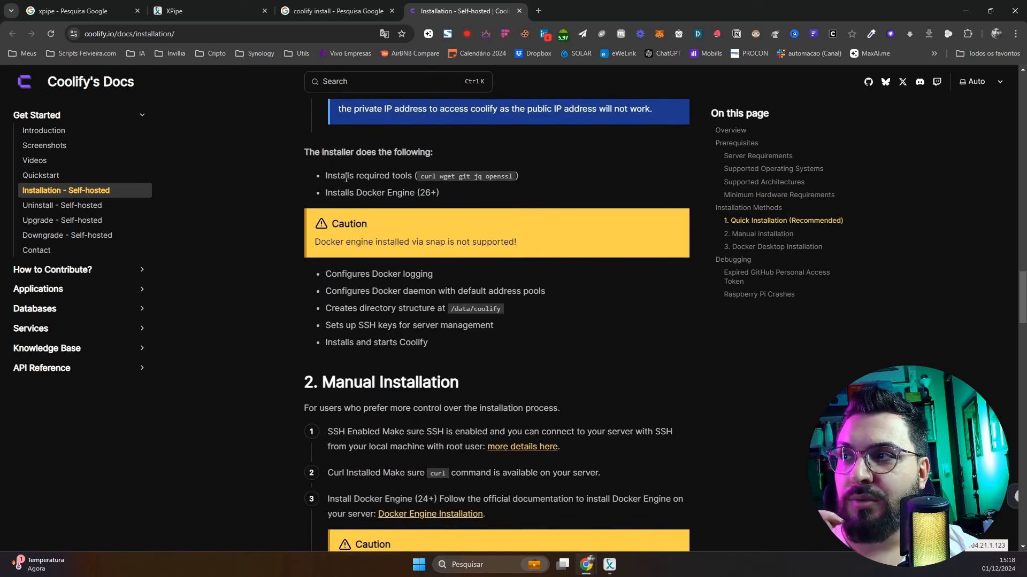
drag(340, 176, 465, 188)
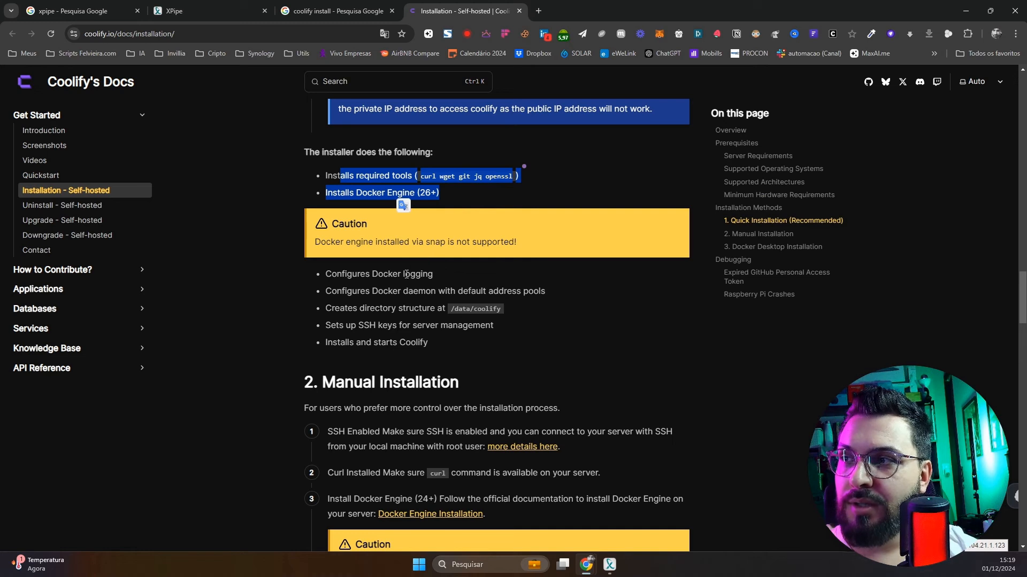
Highlight the installer steps: /data/coolify directory, SSH keys, and installing Coolify
click(411, 297)
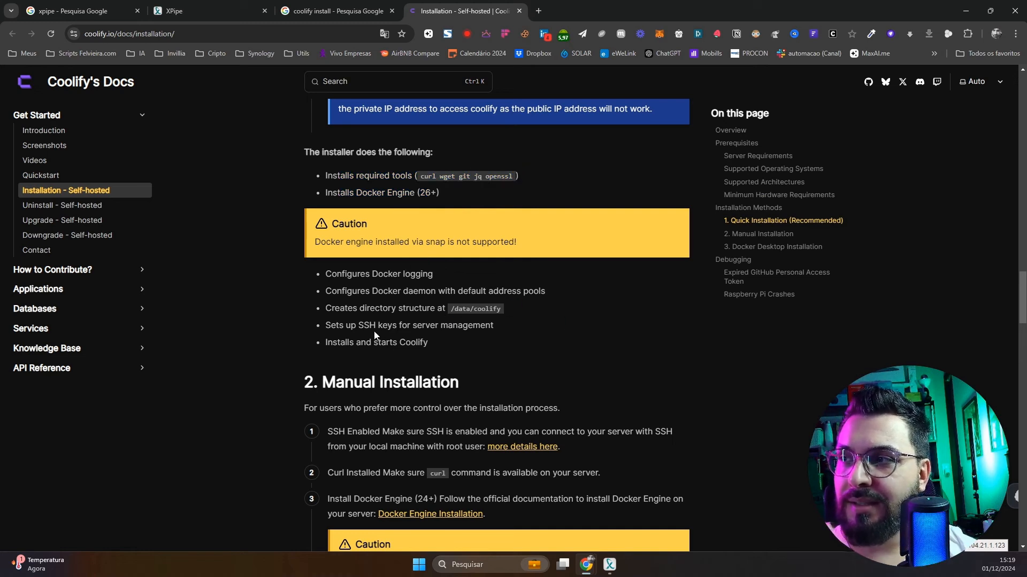
drag(421, 308, 513, 316)
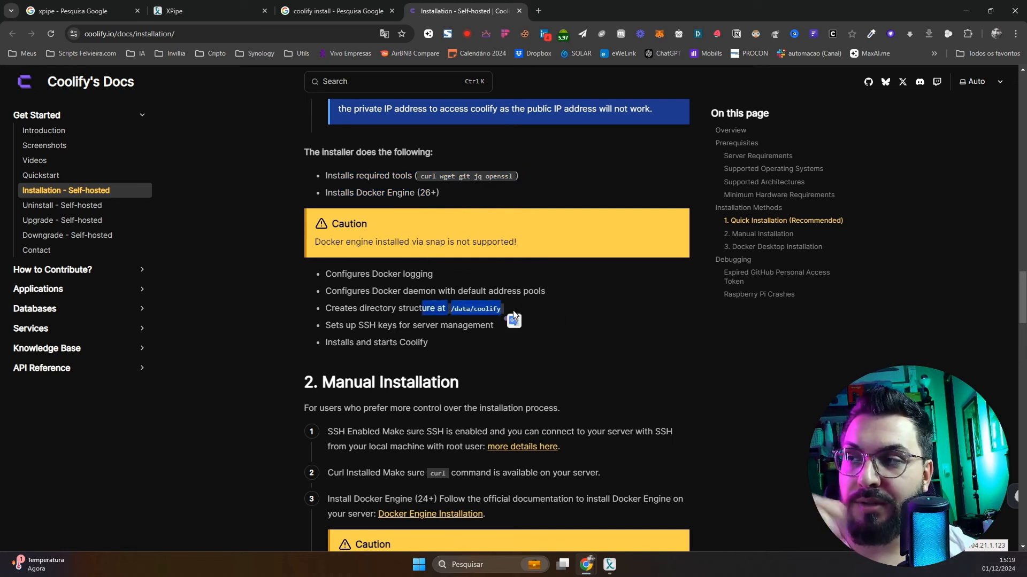
drag(331, 326, 501, 324)
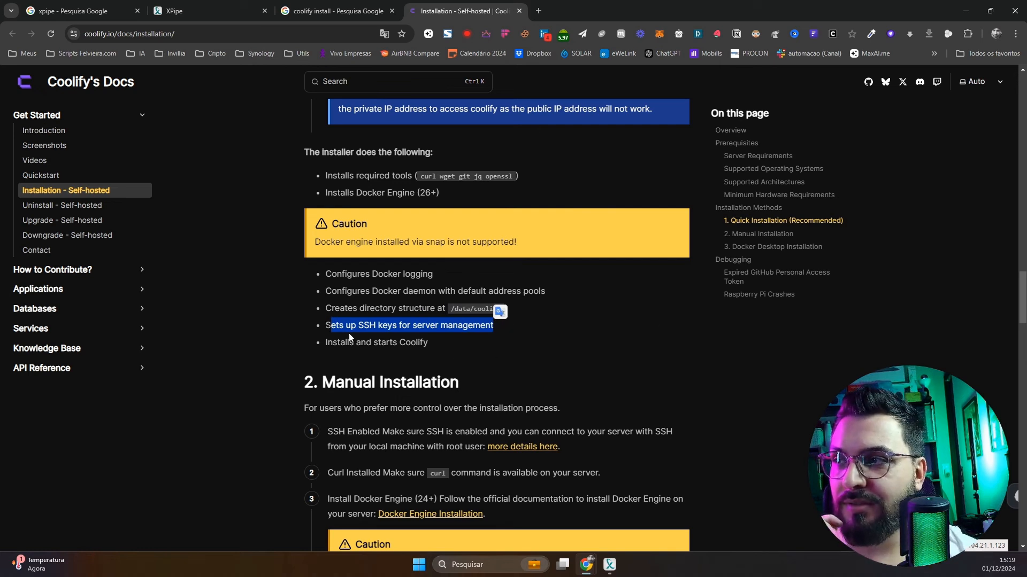
drag(337, 346, 372, 347)
click(428, 343)
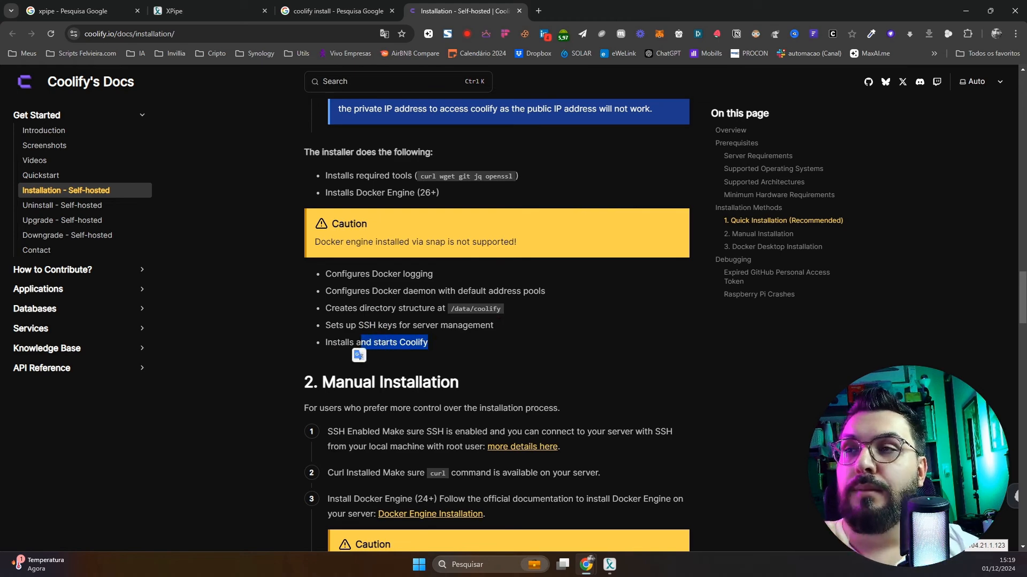
Highlight the Manual Installation intro, then scroll back up to the Quick Installation tip
scroll(609, 282, down, 3)
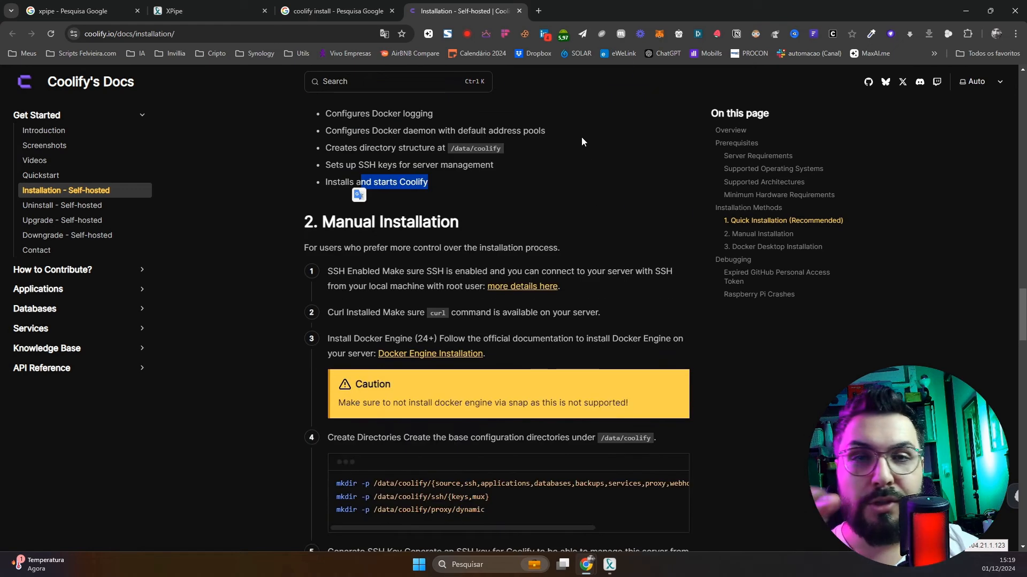
scroll(485, 214, down, 2)
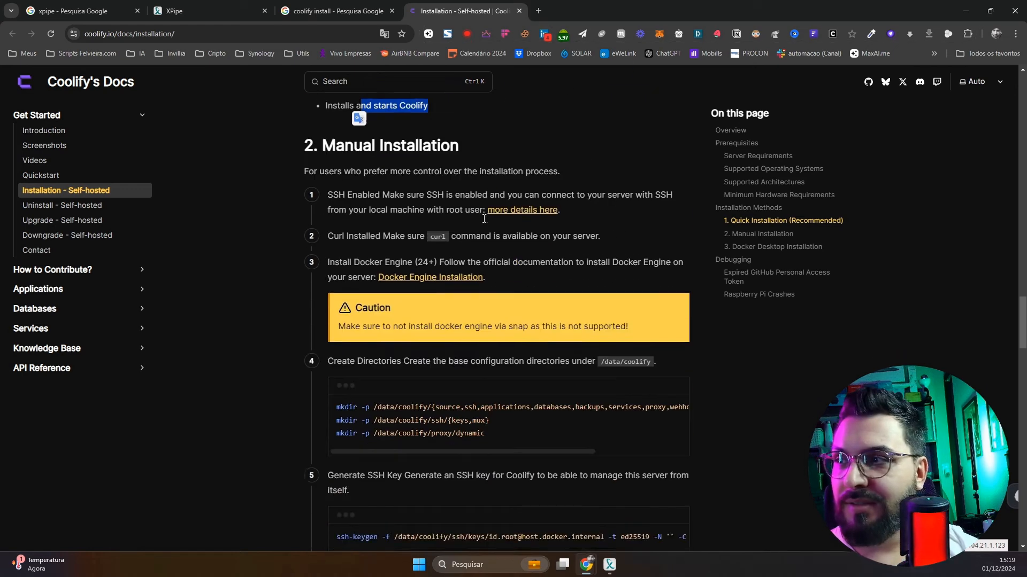
scroll(486, 224, down, 1)
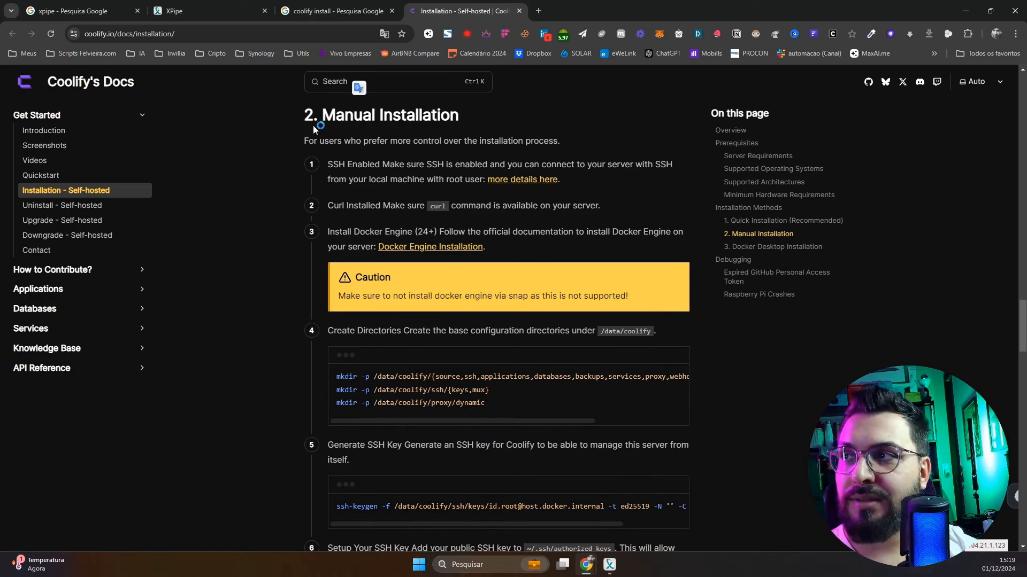
drag(315, 128, 477, 140)
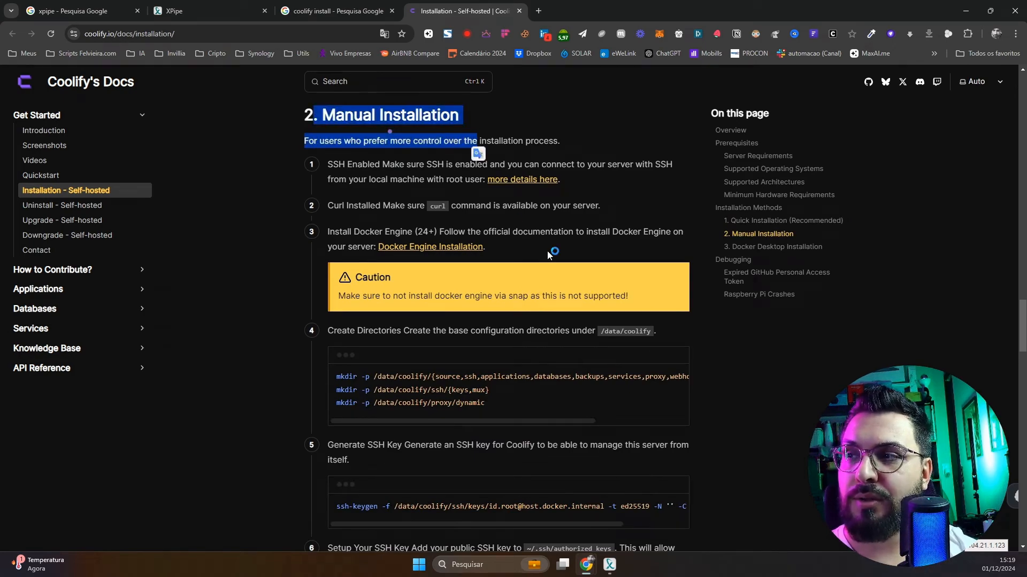
scroll(560, 250, down, 20)
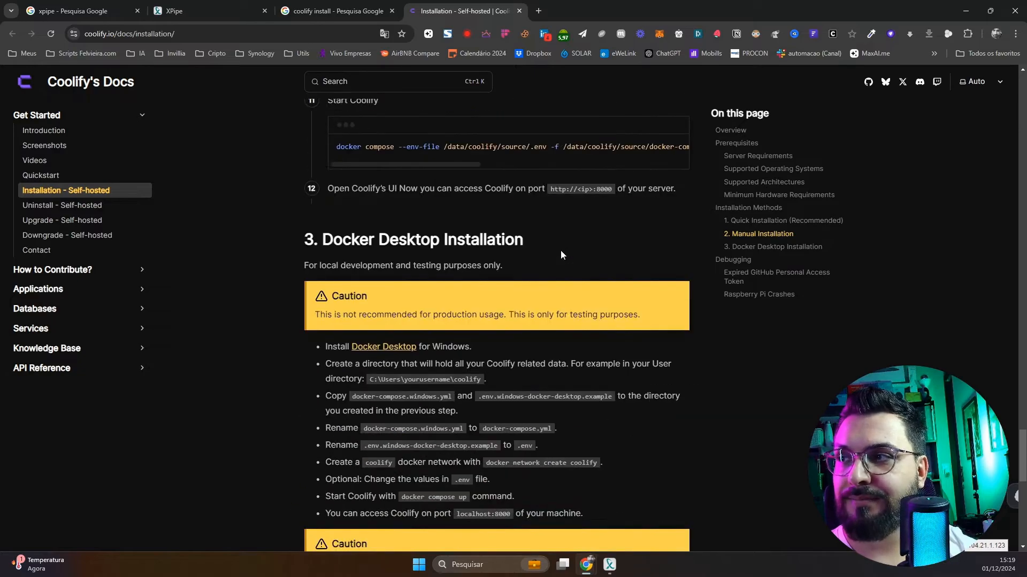
scroll(561, 250, down, 8)
scroll(561, 250, up, 18)
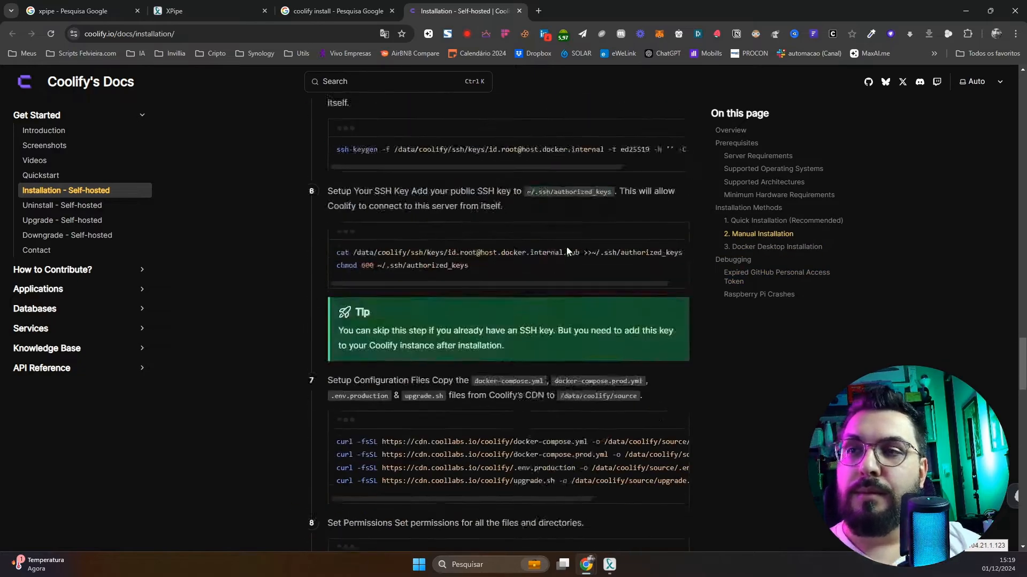
scroll(568, 251, up, 15)
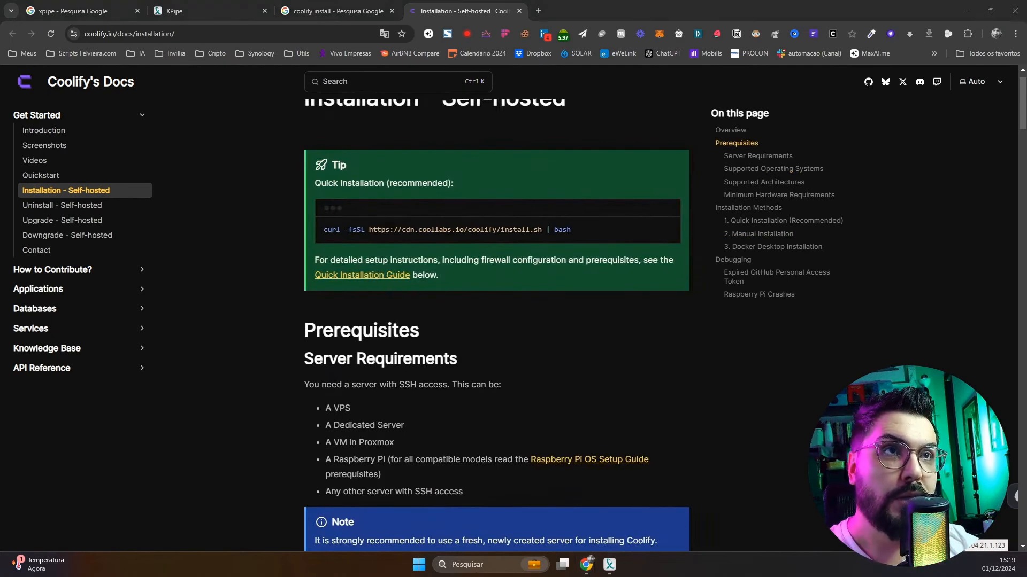
click(257, 30)
Open the Coolify instance at 81.17.98.207:8000 and log out of the dashboard
text(81.17.98.207)
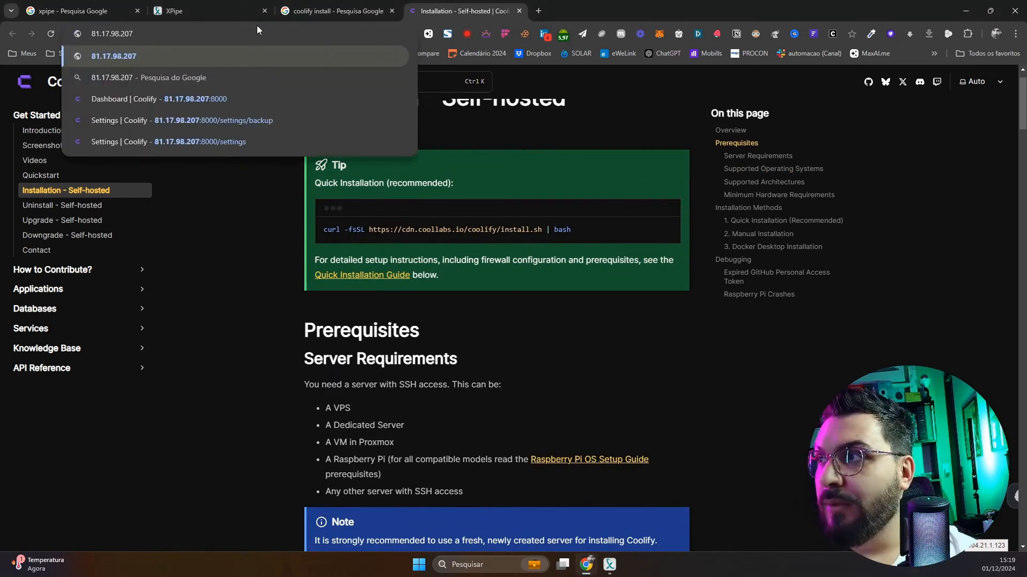
text(:)
key(Return)
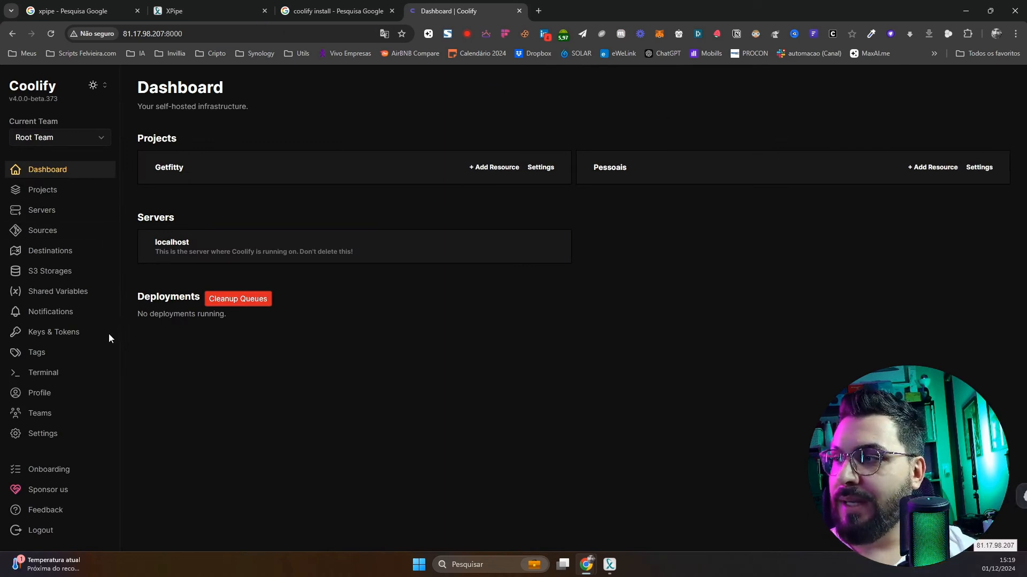
click(57, 530)
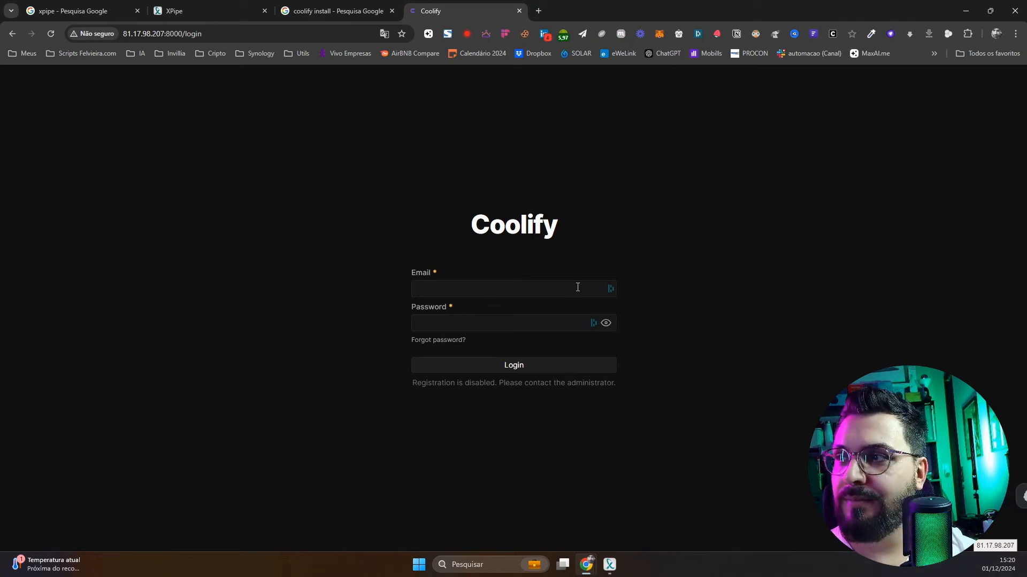
click(525, 289)
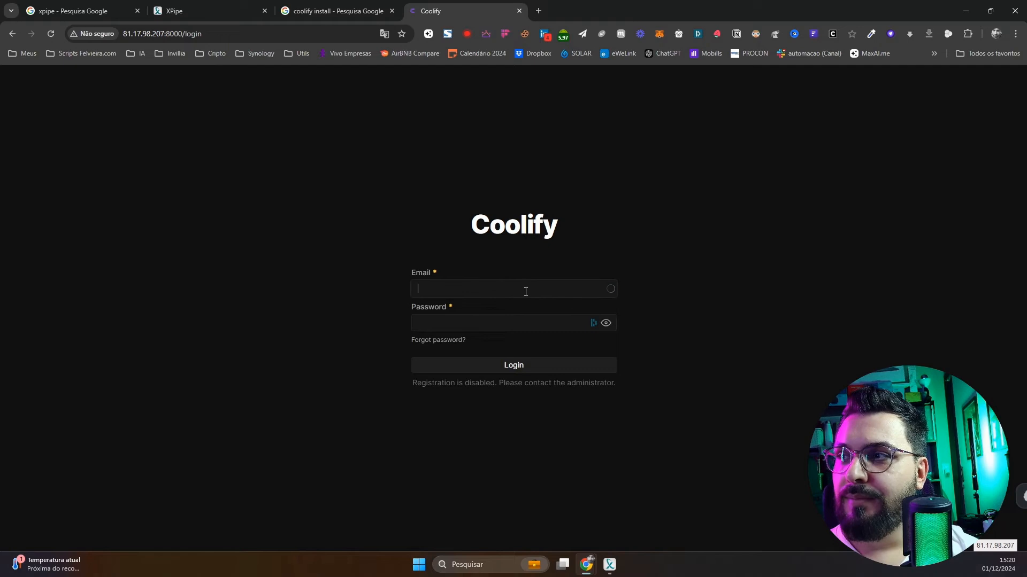
Change the page address to /onboarding
double_click(192, 34)
text(onboarding)
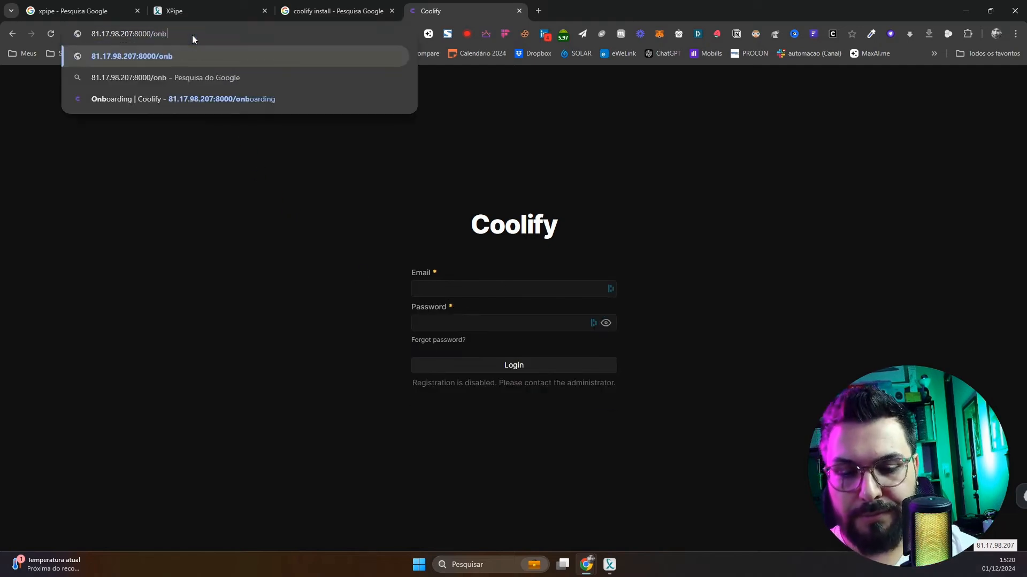
key(Return)
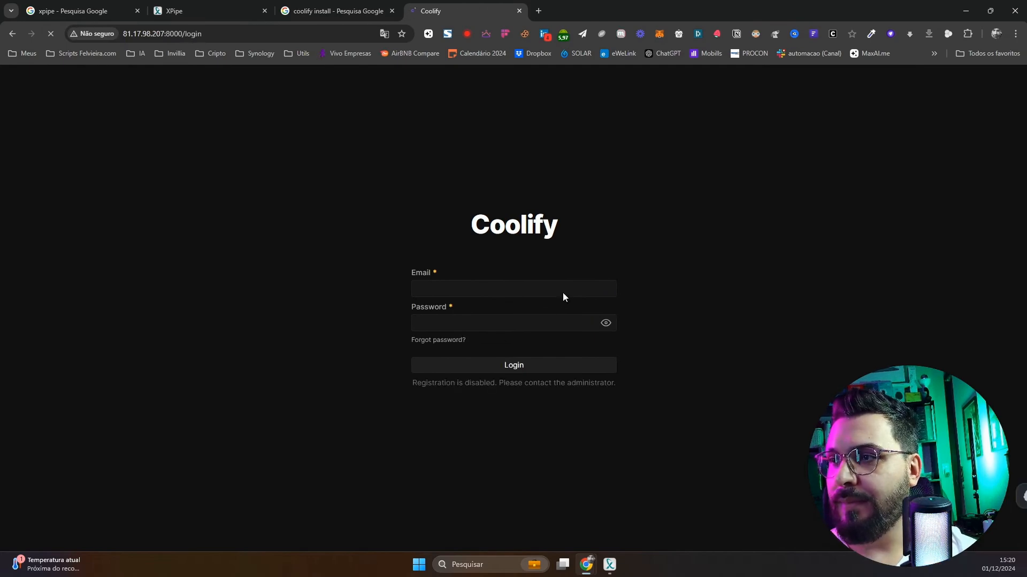
Sign in using the saved credentials from the password manager
click(592, 291)
click(541, 322)
click(609, 288)
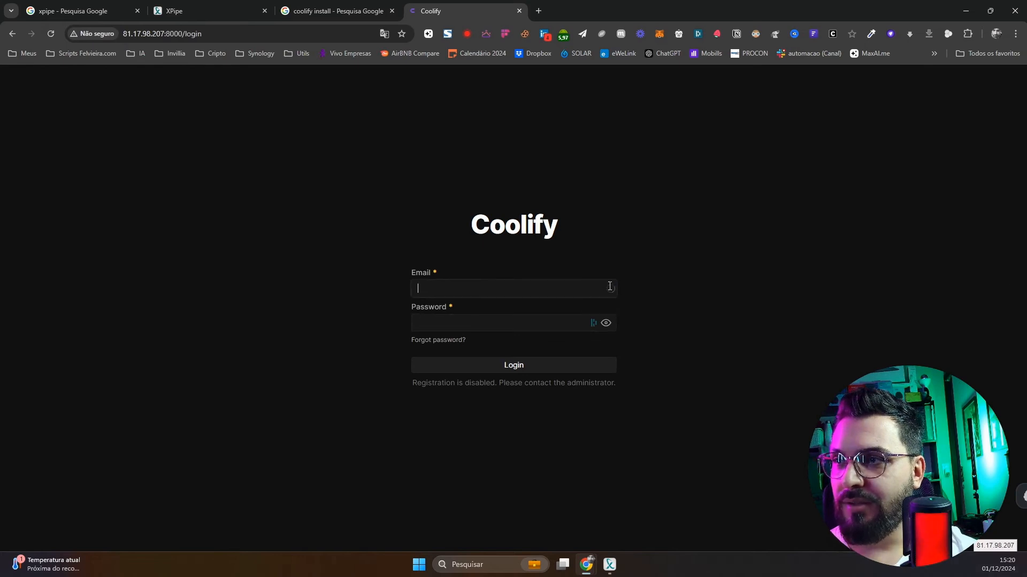
click(592, 324)
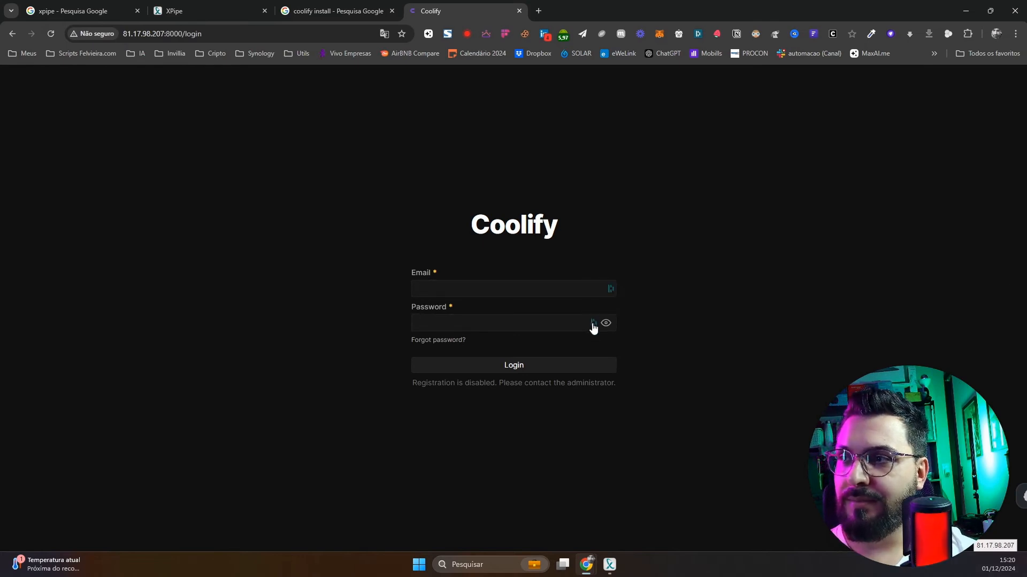
click(610, 289)
click(510, 345)
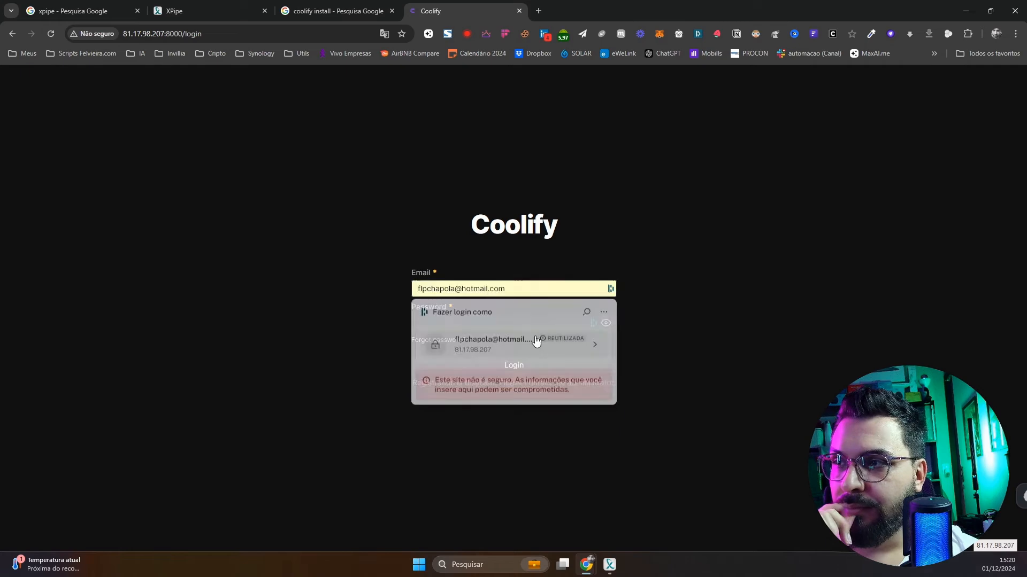
click(497, 369)
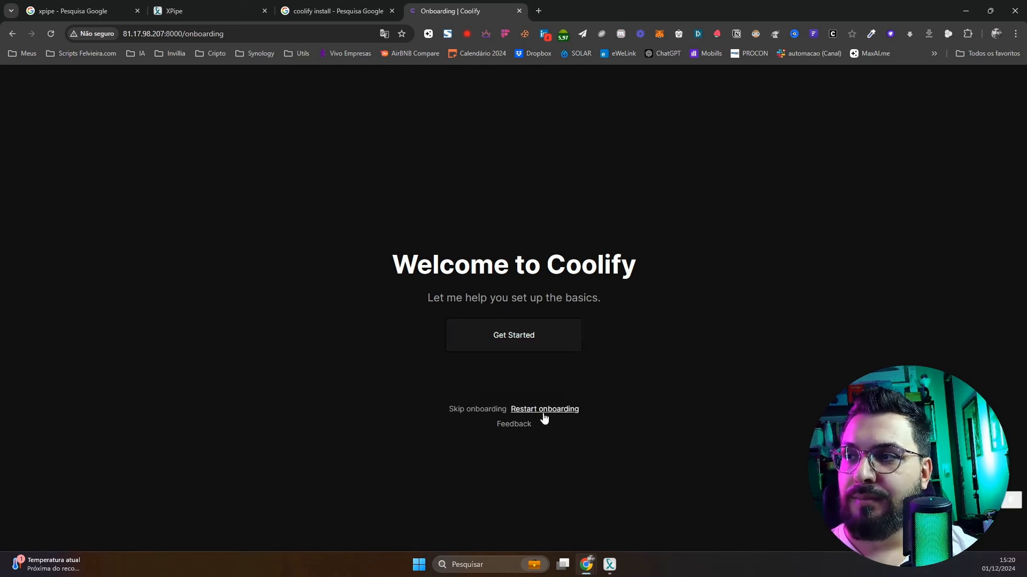
Go through Get Started and Next, then skip onboarding to the Dashboard
click(500, 347)
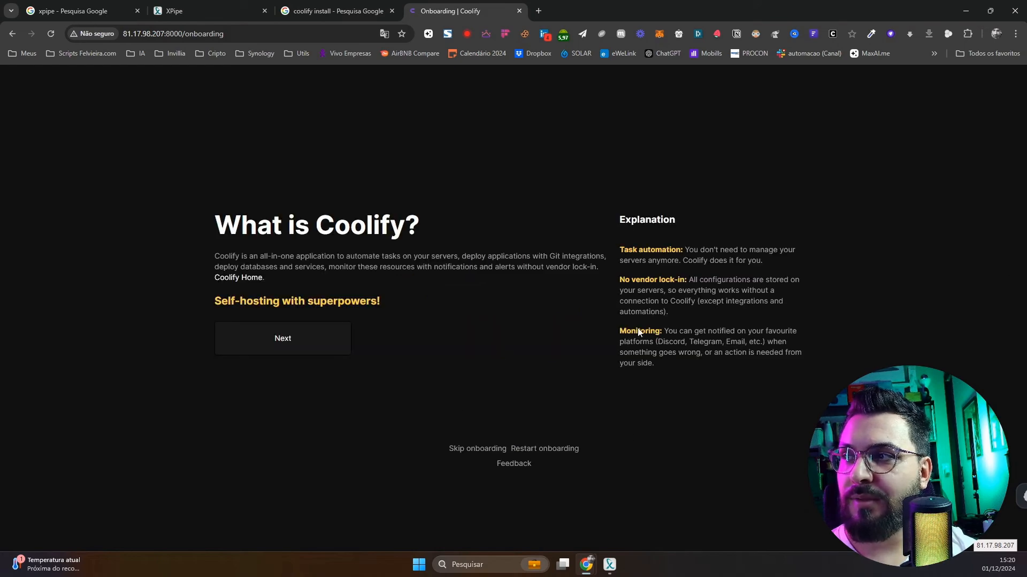
click(325, 339)
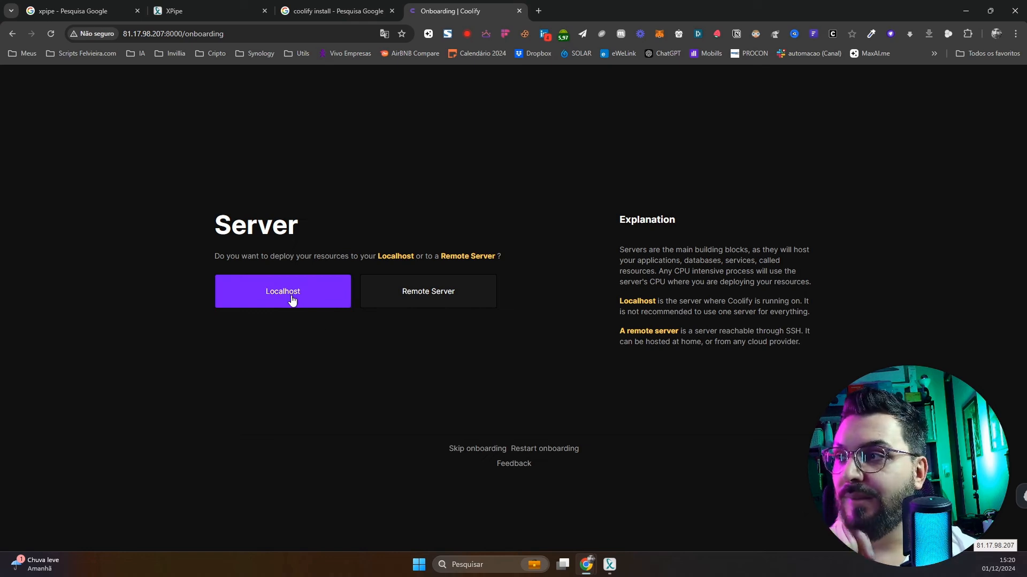
click(489, 452)
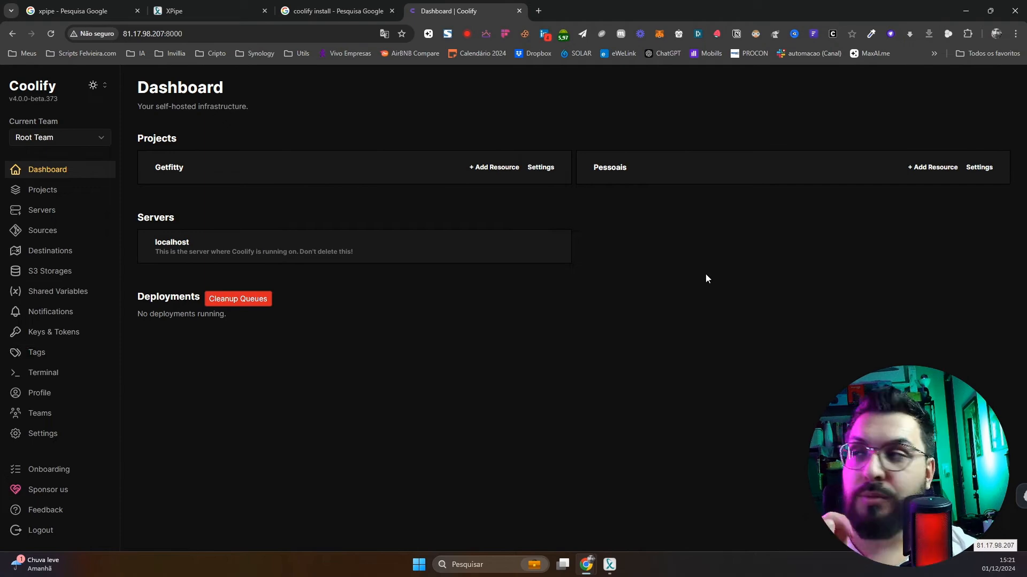
click(336, 4)
Go to github.com and open your repositories list
click(291, 30)
text(gith)
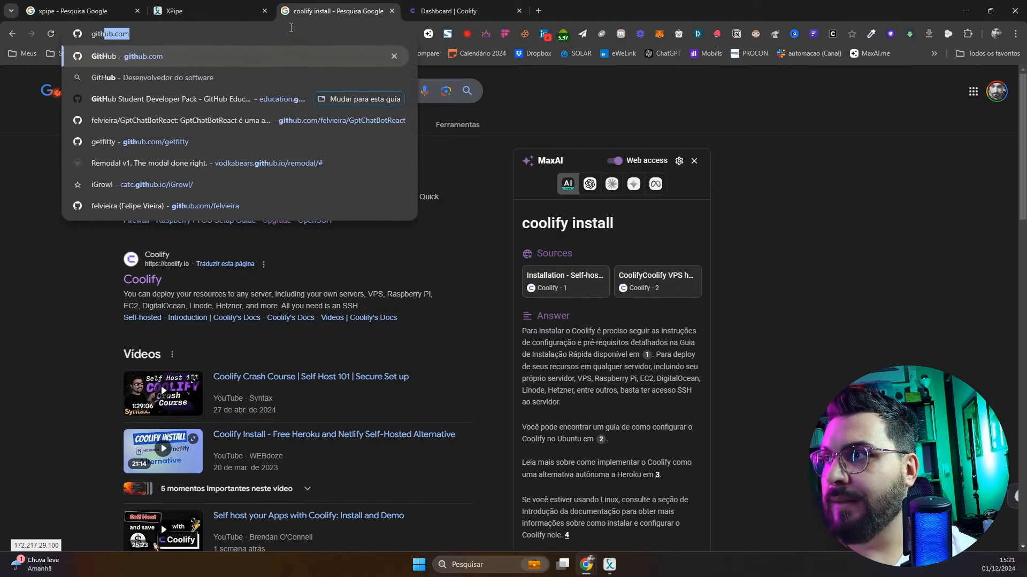
key(Return)
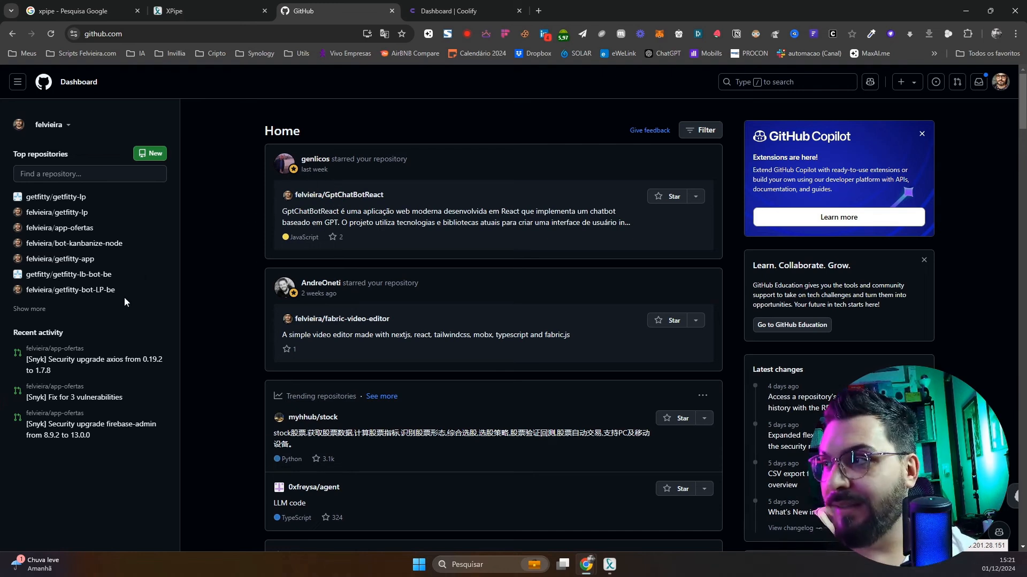
click(1000, 82)
click(898, 159)
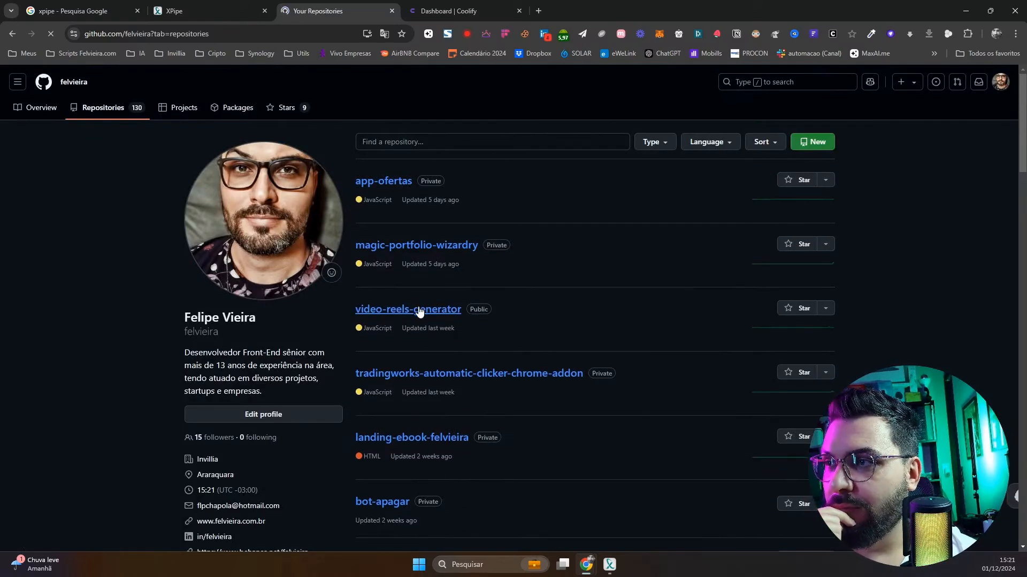
scroll(637, 342, down, 3)
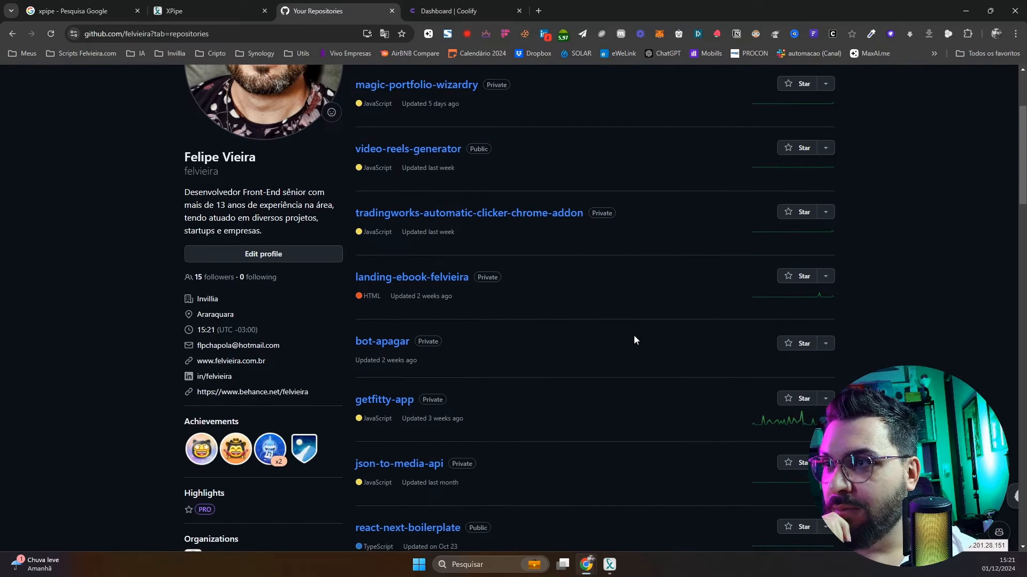
scroll(634, 335, down, 5)
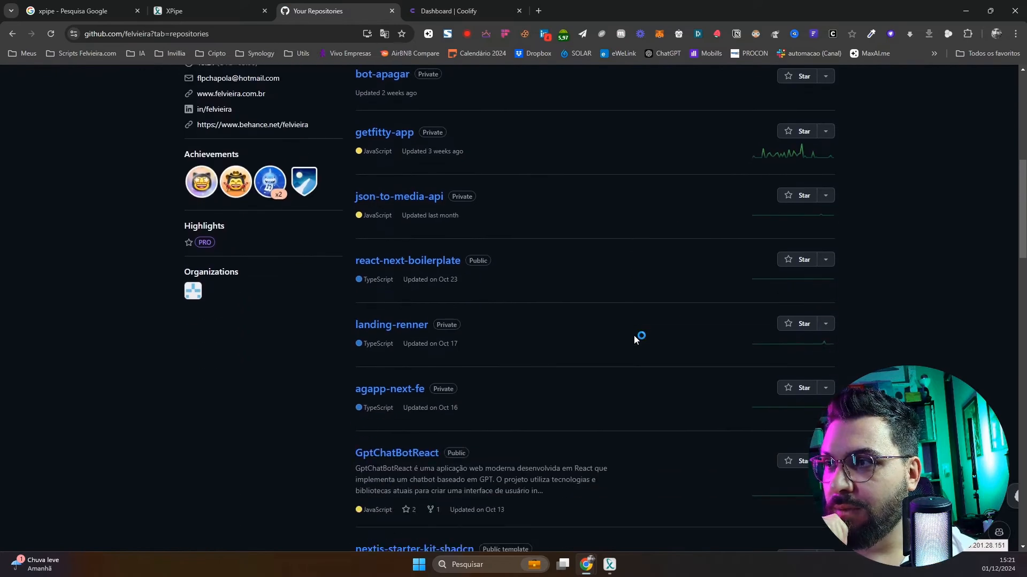
scroll(633, 336, down, 2)
scroll(633, 336, down, 2)
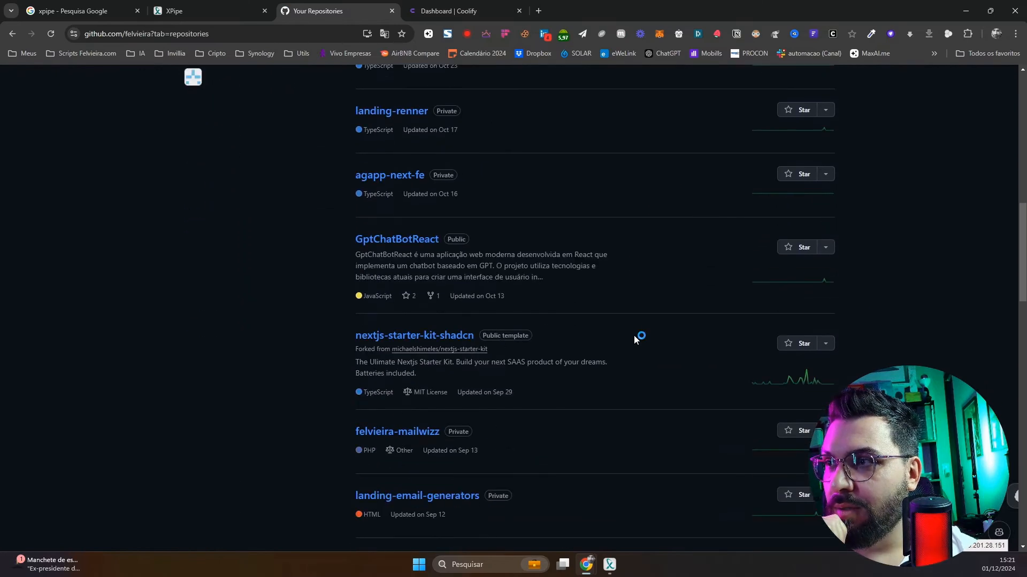
scroll(634, 335, down, 1)
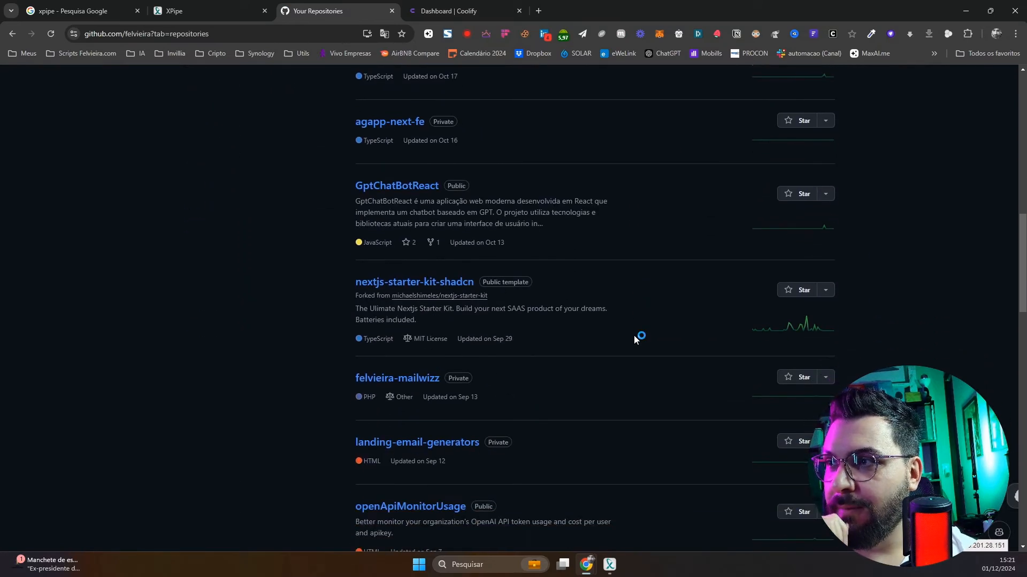
Copy the GptChatBotReact HTTPS clone URL and return to the Coolify dashboard
right_click(418, 185)
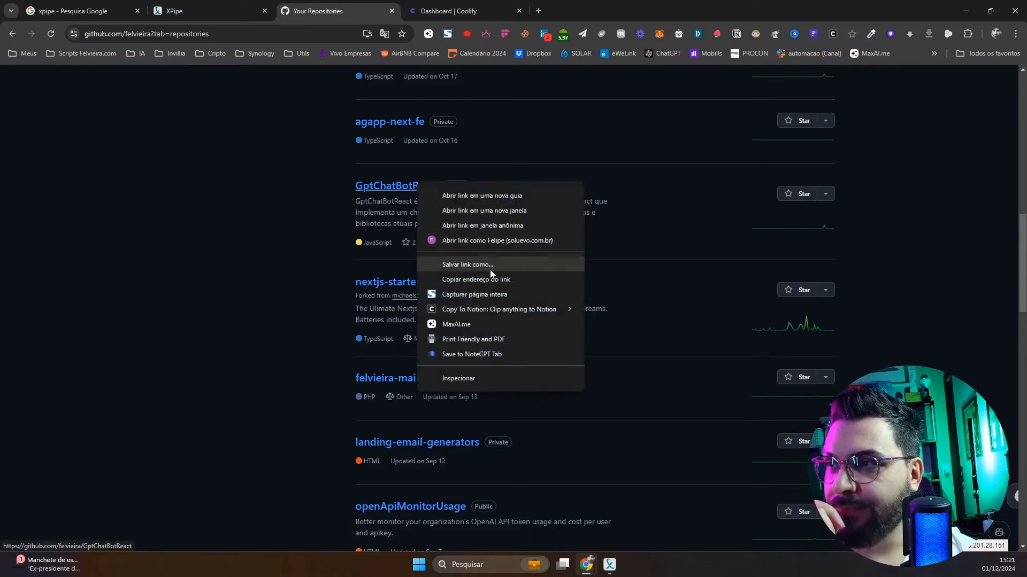
click(500, 282)
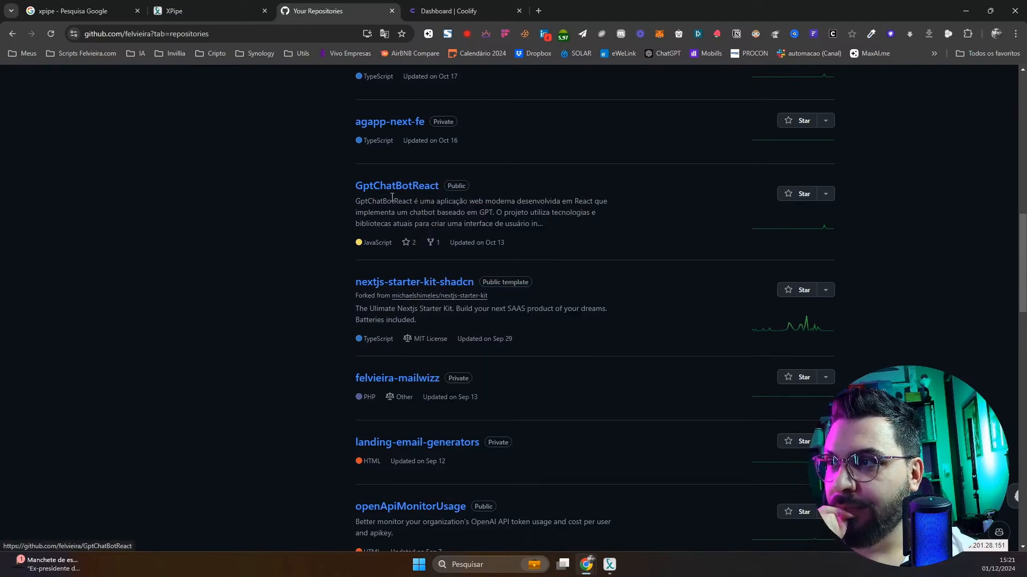
click(445, 10)
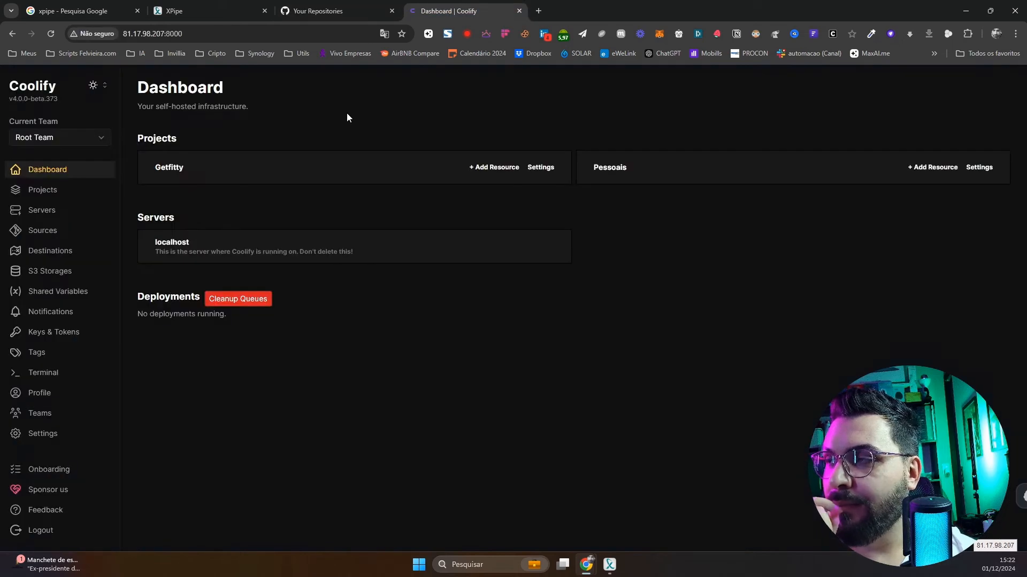
click(345, 11)
click(379, 187)
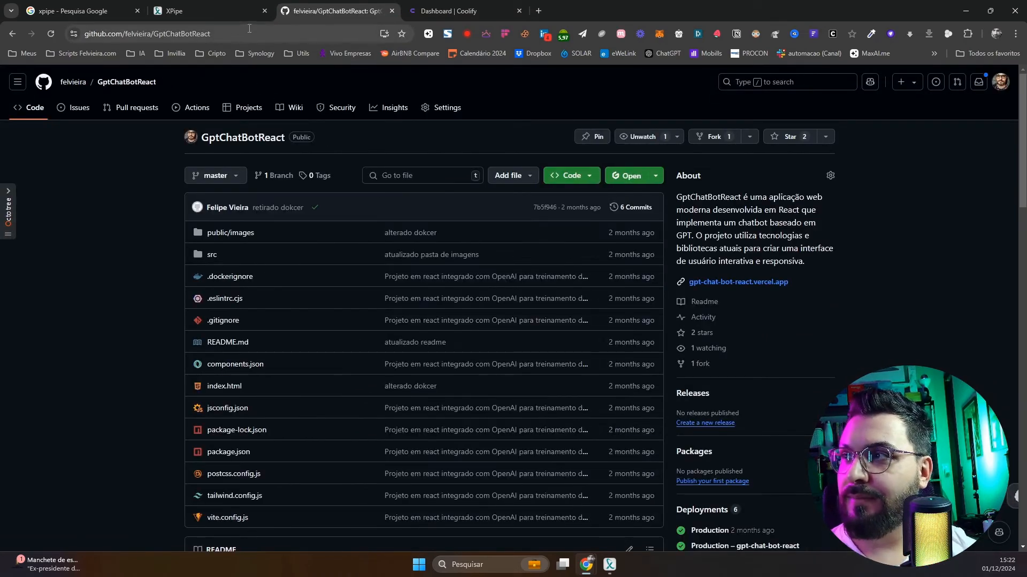
click(596, 174)
click(583, 273)
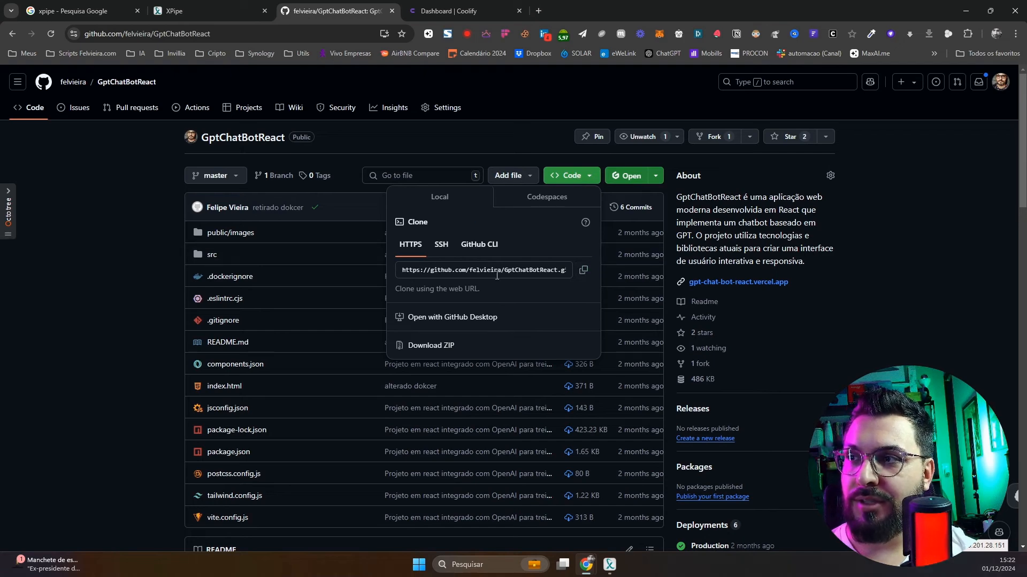
click(448, 11)
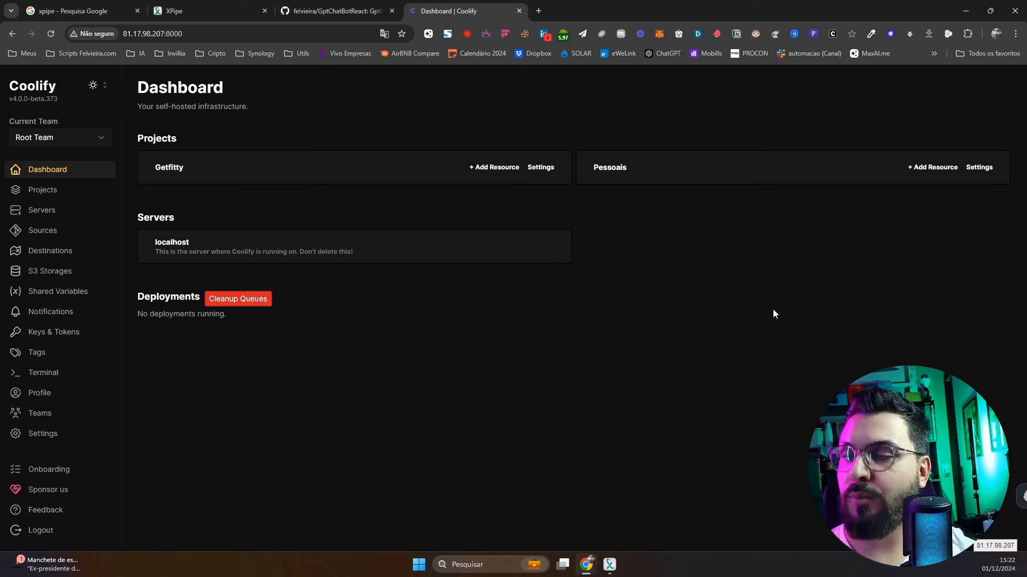
In Pessoais production, add a new Public Repository resource and focus the Repository URL field
click(768, 169)
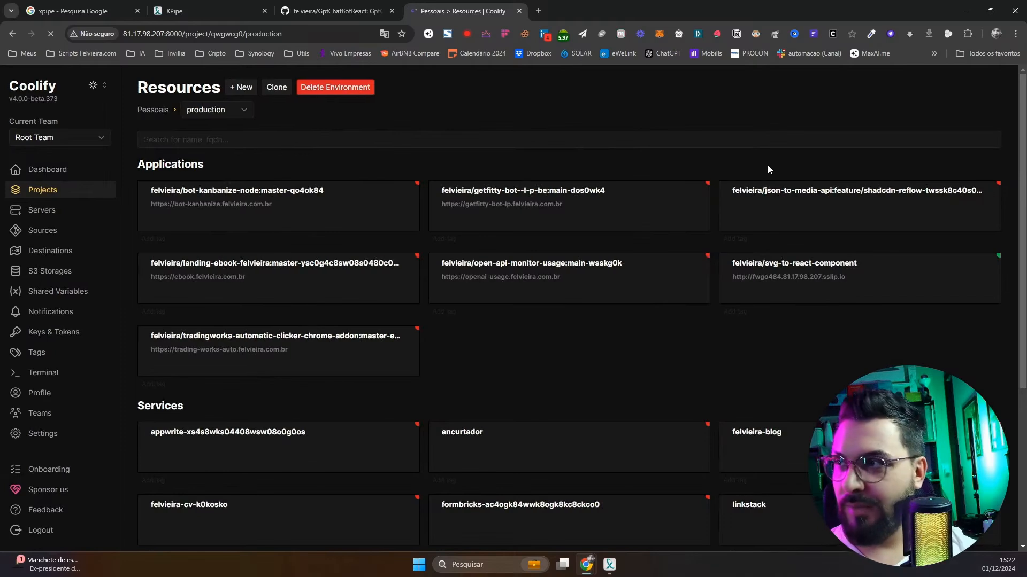
click(243, 88)
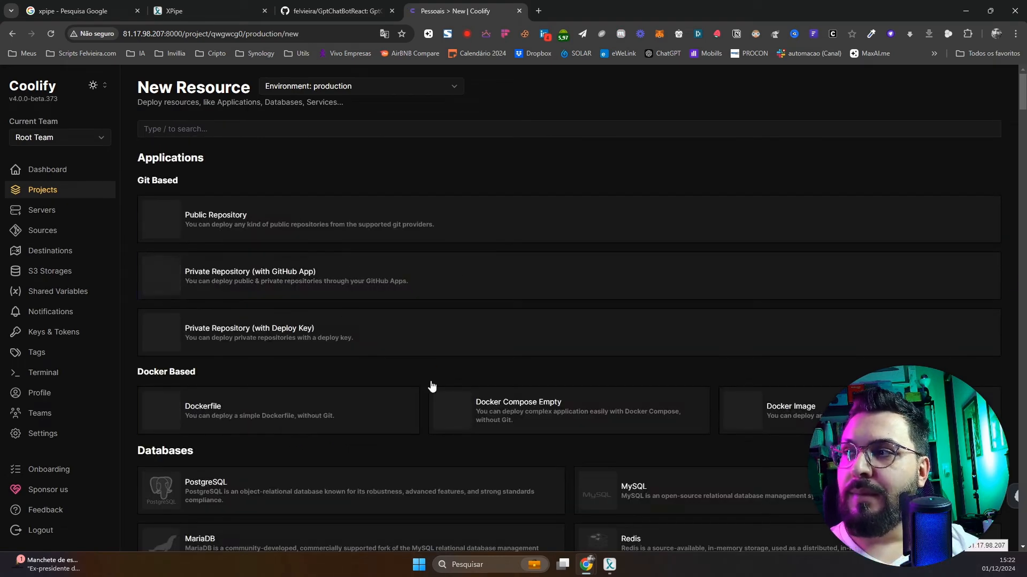
scroll(312, 284, down, 1)
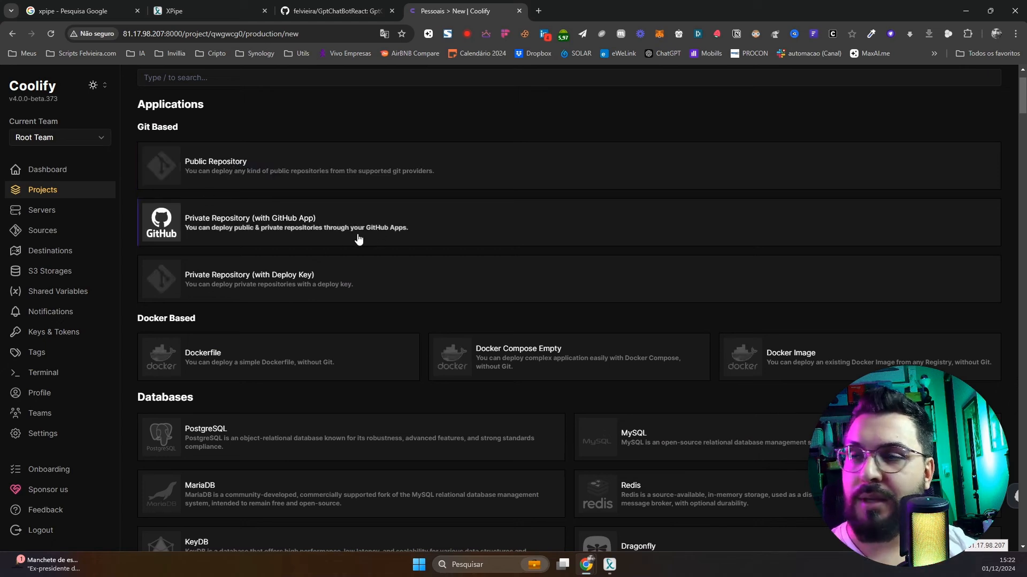
click(247, 170)
click(264, 135)
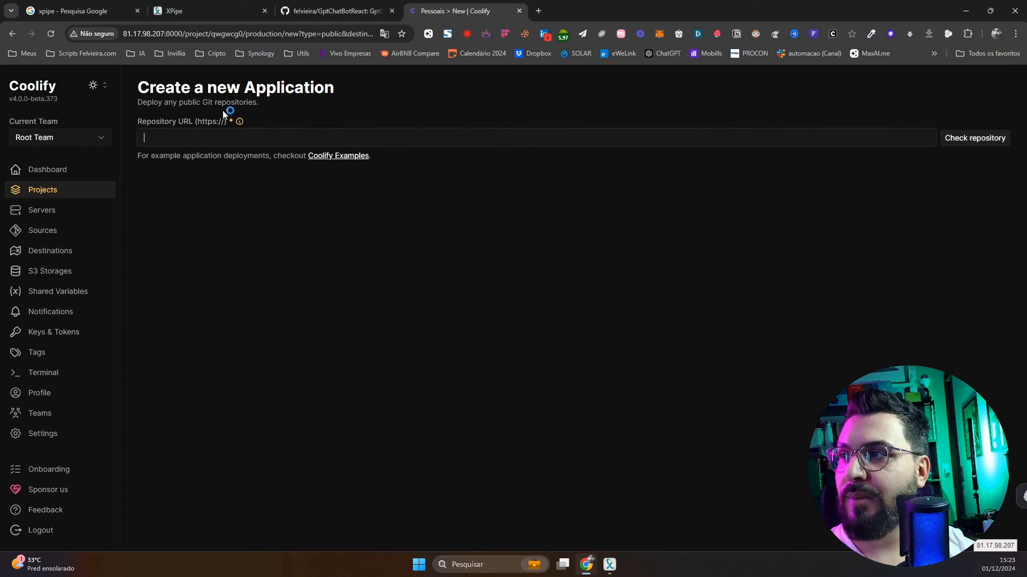
mouse_move(239, 123)
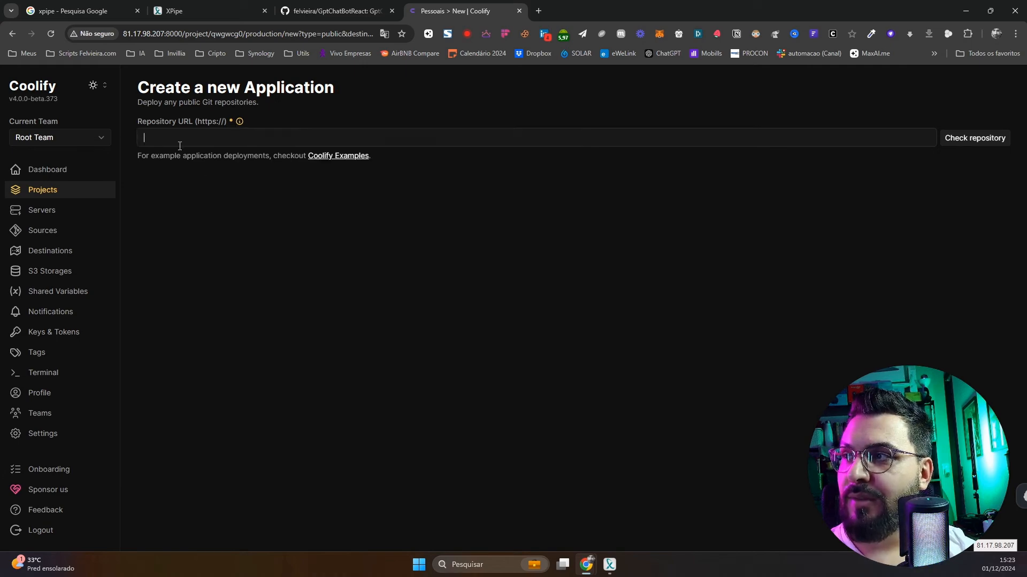
Paste the GptChatBotReact URL and check it, loading branch main, port 3000 and Nixpacks
key(ctrl+v)
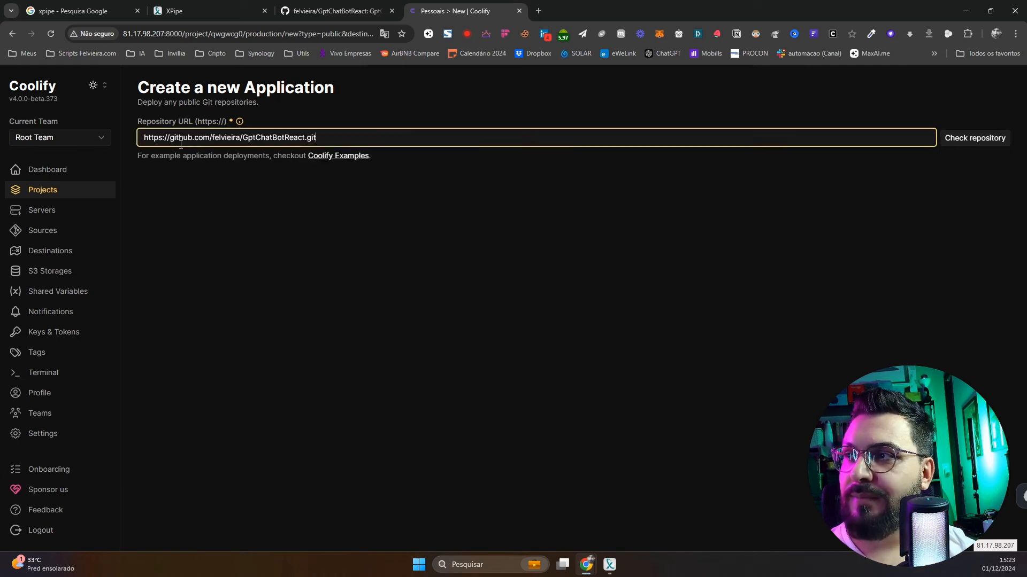
click(985, 147)
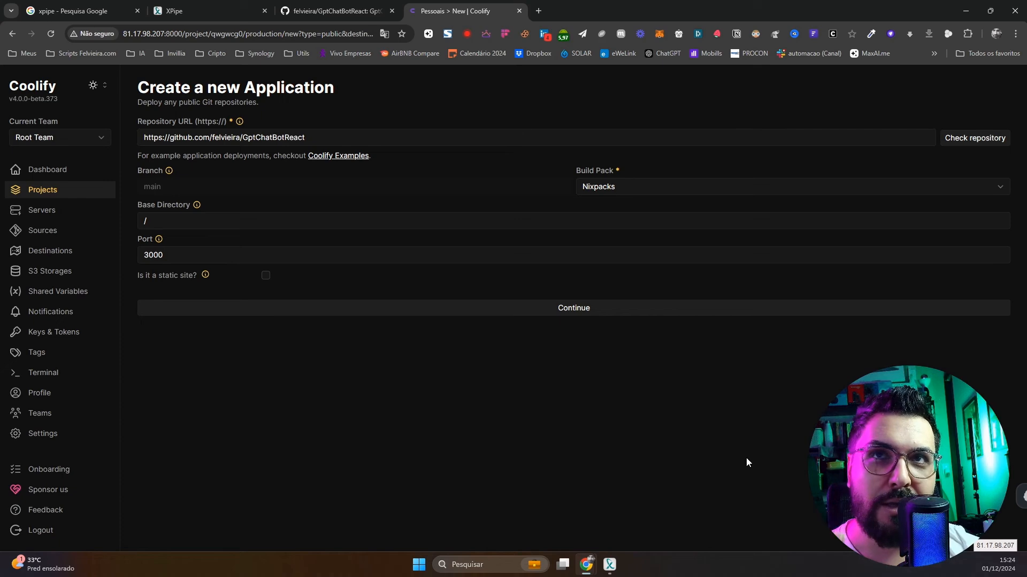
click(689, 192)
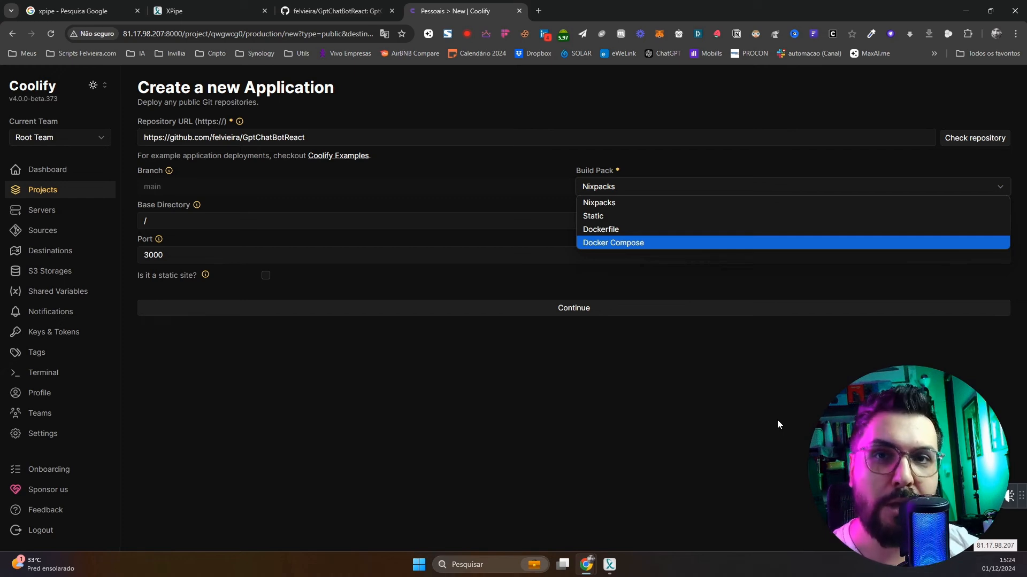
Keep Nixpacks as the build pack and create the GptChatBotReact application
click(637, 203)
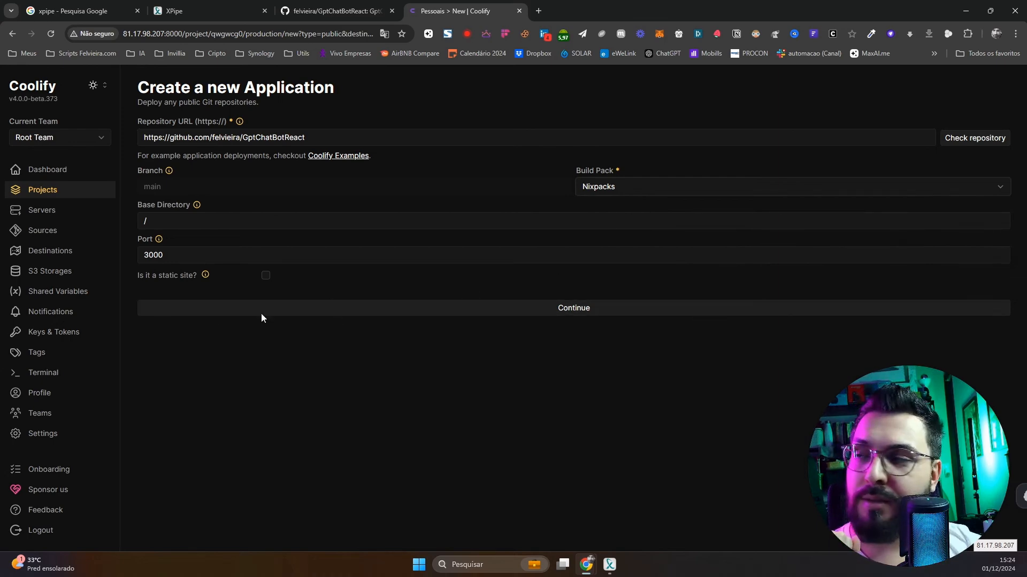
click(607, 317)
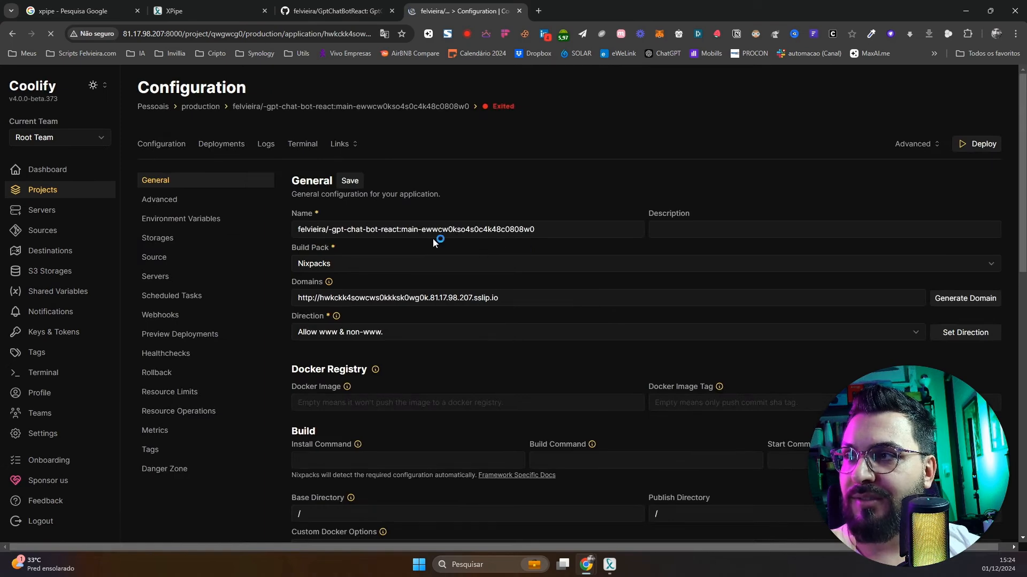
Replace the random suffix after 'main-' in the application name with 'temp'
click(453, 229)
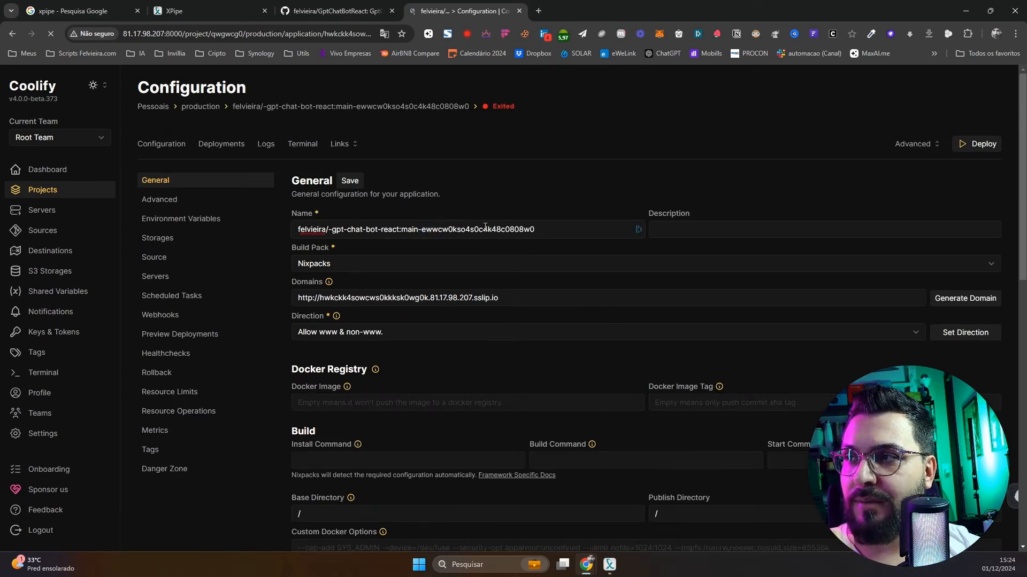
drag(424, 229, 718, 226)
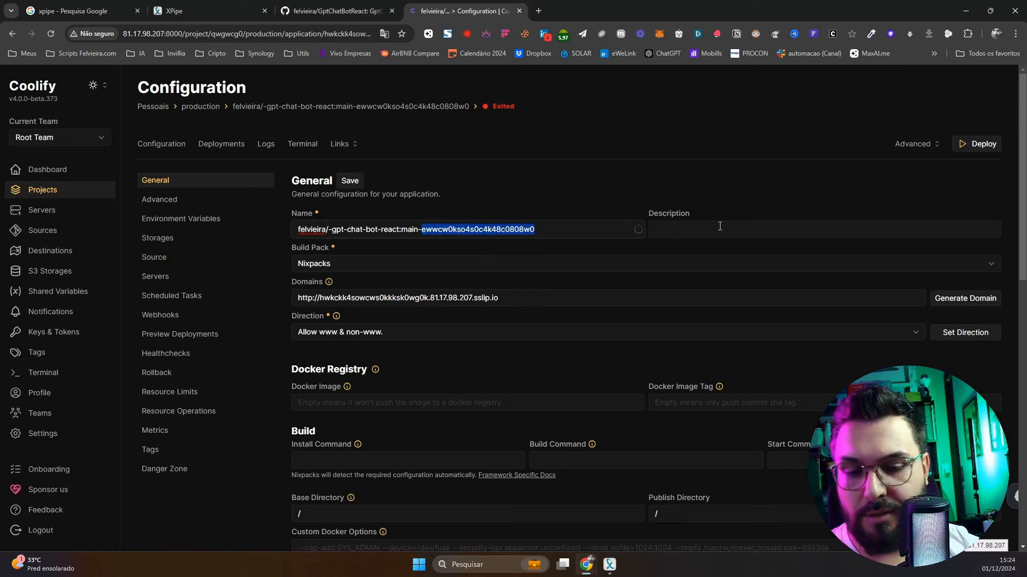
text(te)
key(BackSpace)
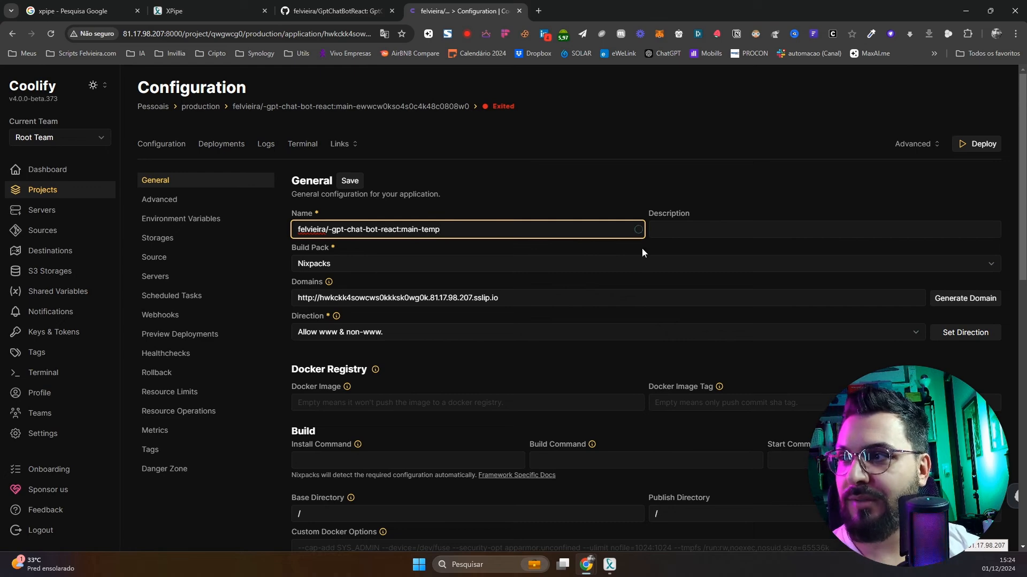
click(572, 291)
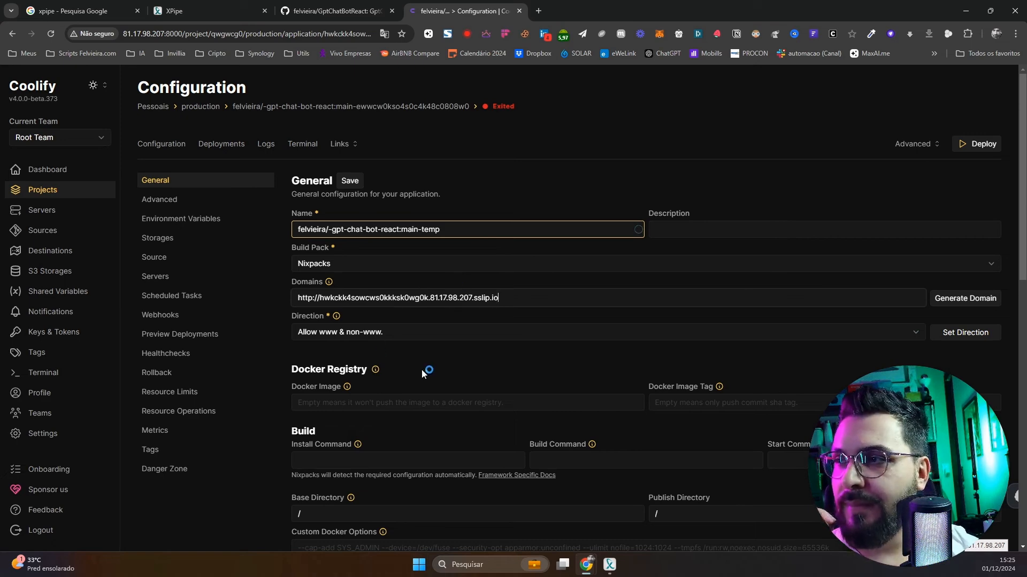
scroll(735, 381, down, 1)
scroll(735, 382, down, 8)
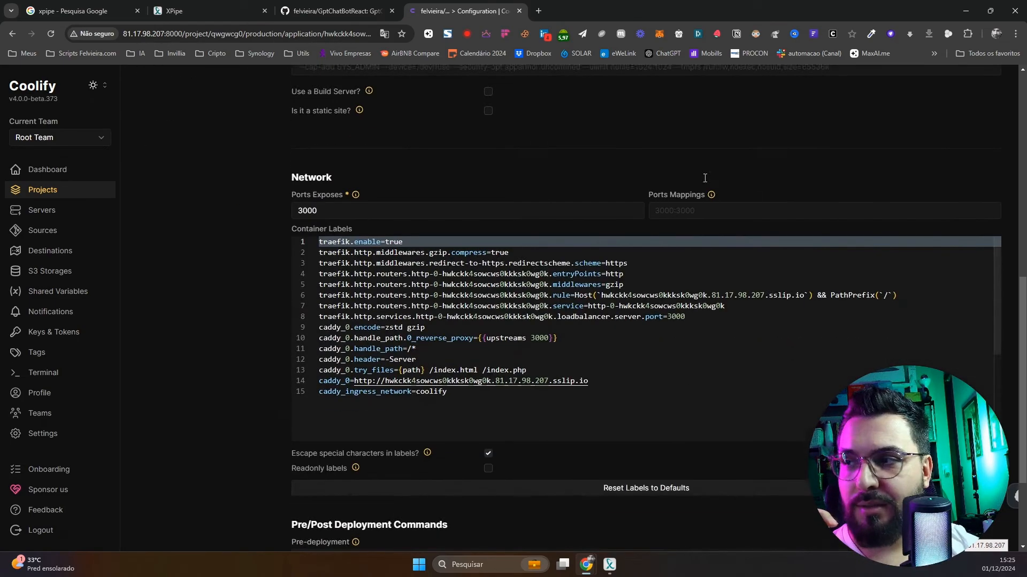
scroll(775, 259, down, 3)
scroll(679, 318, up, 3)
scroll(695, 321, up, 10)
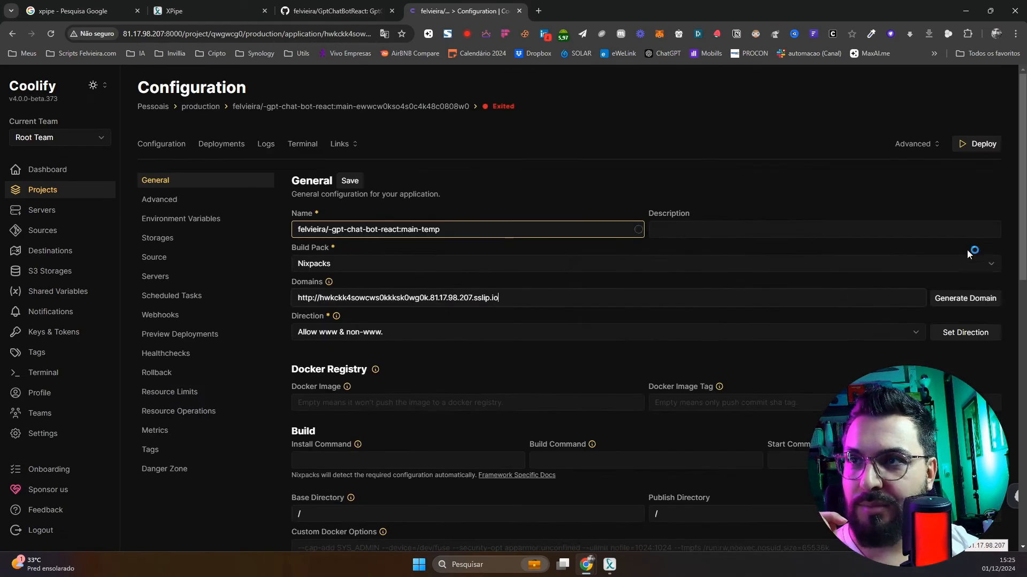
Deploy the application and watch it fail with remote branch main not found
click(989, 154)
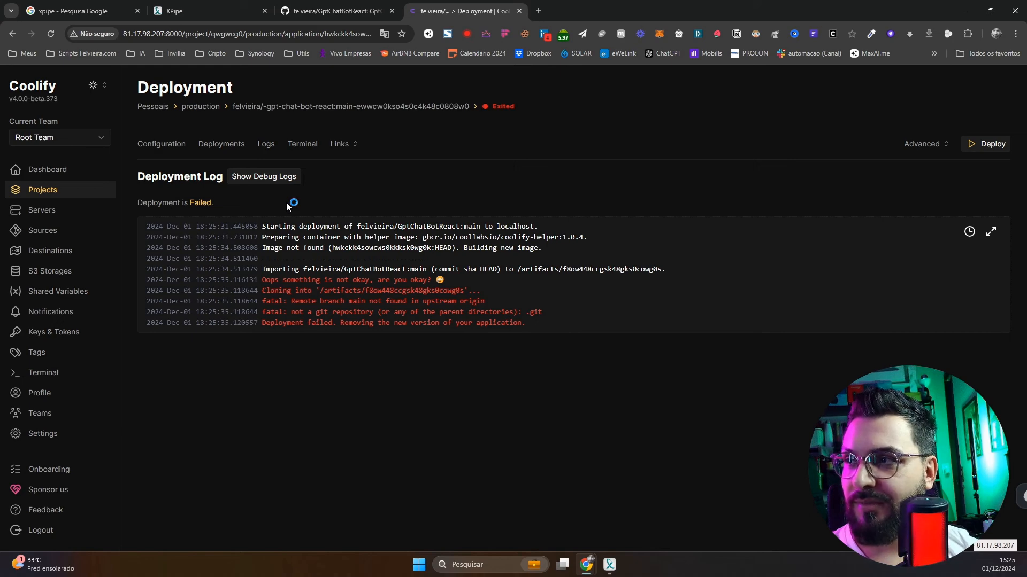
click(358, 10)
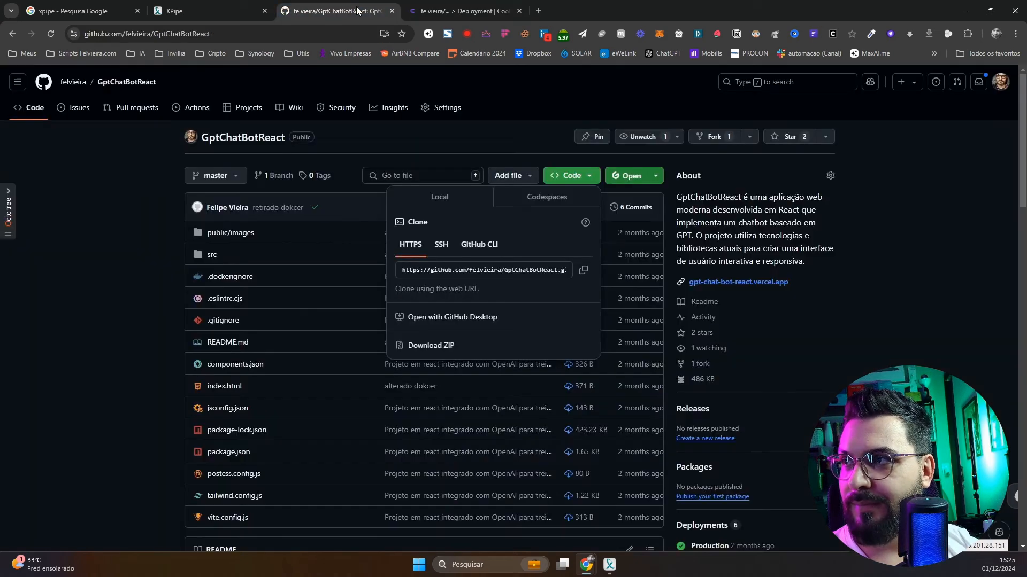
click(530, 270)
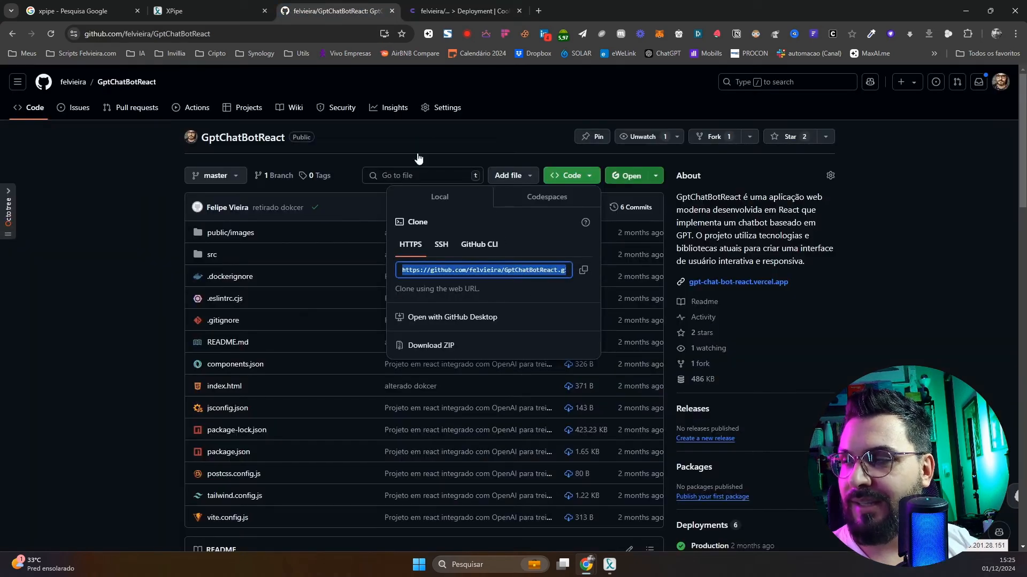
click(288, 33)
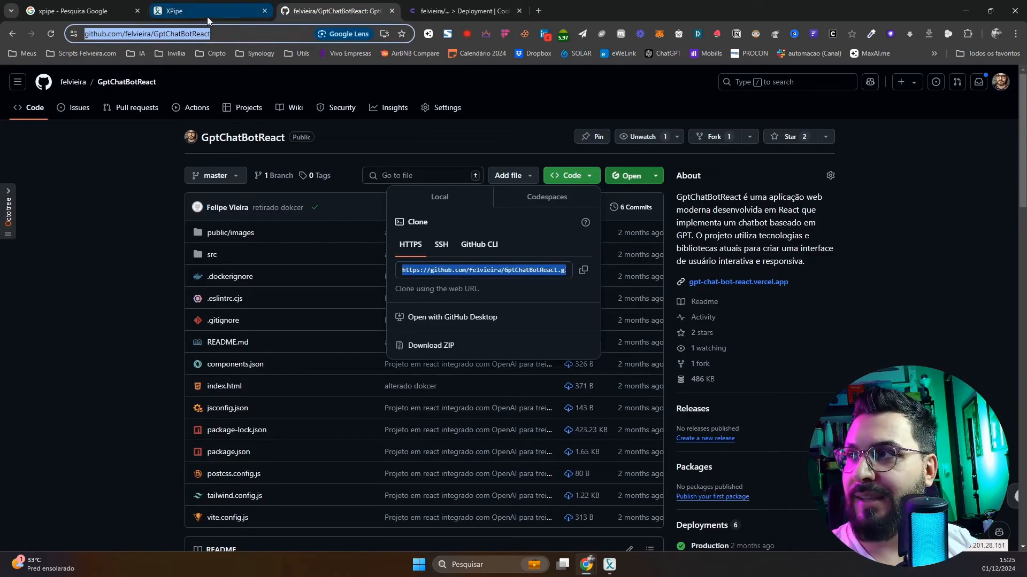
click(438, 12)
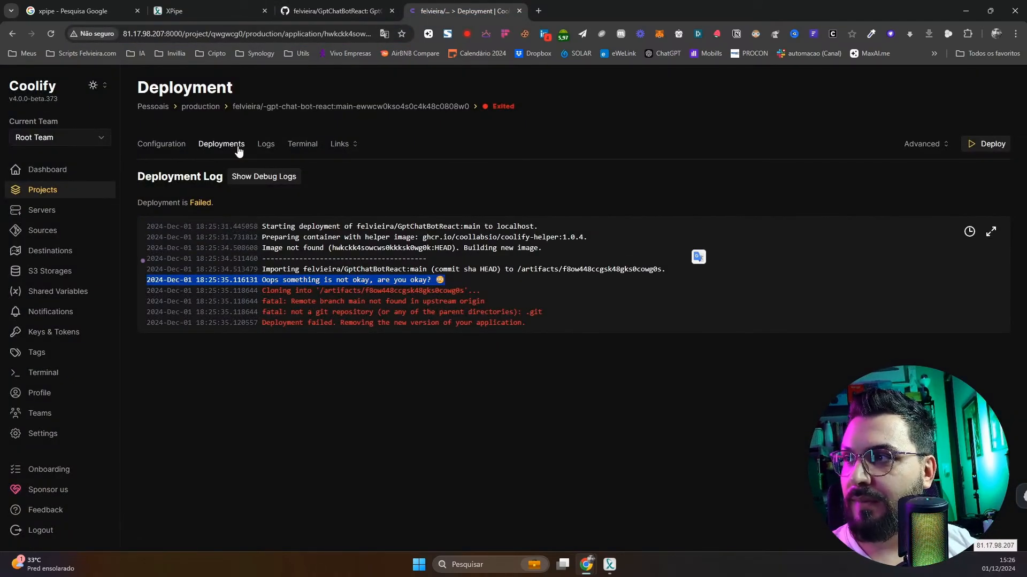
click(181, 147)
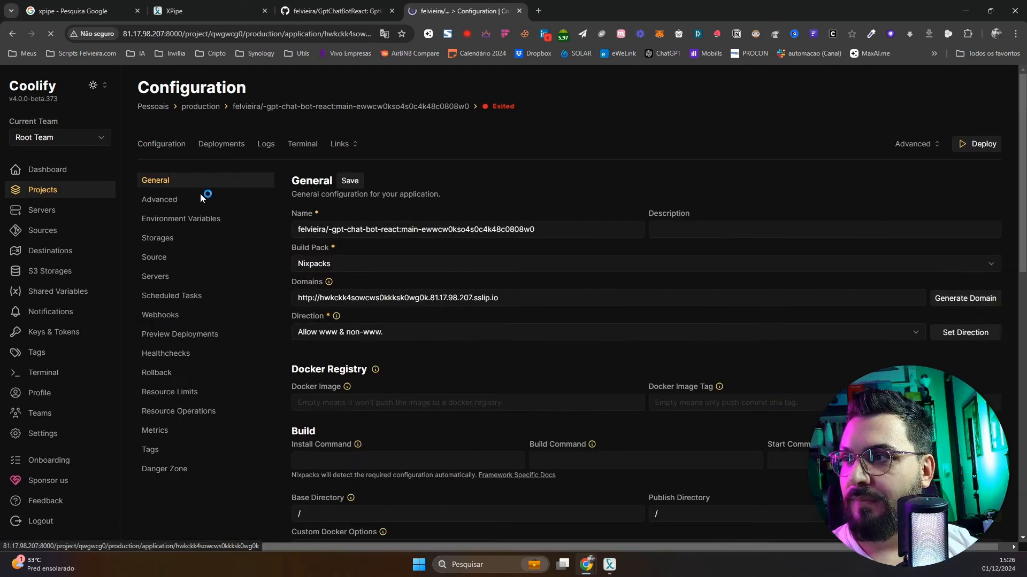
Review the app's settings and check the repository's available branches on GitHub
click(158, 199)
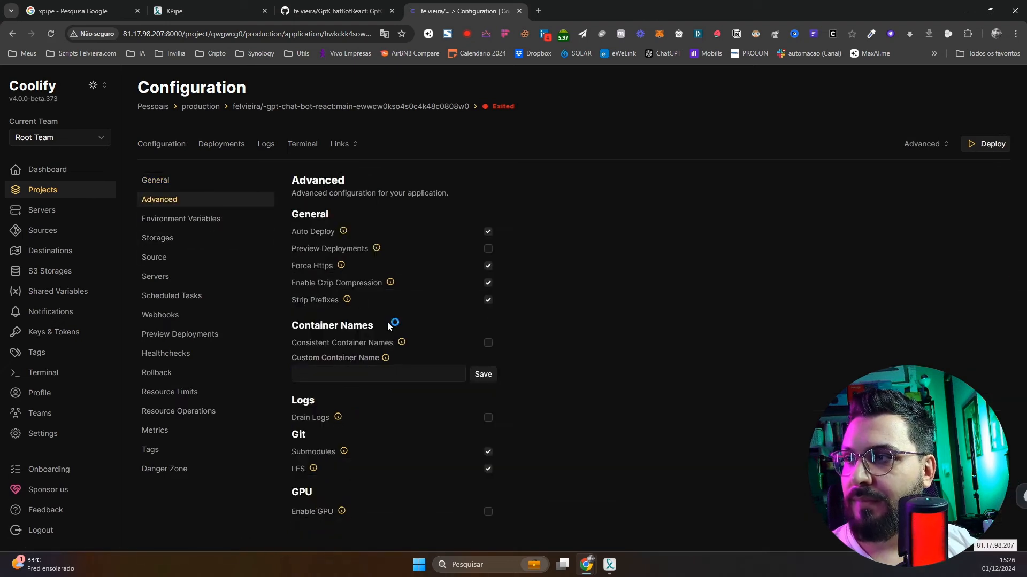
click(187, 220)
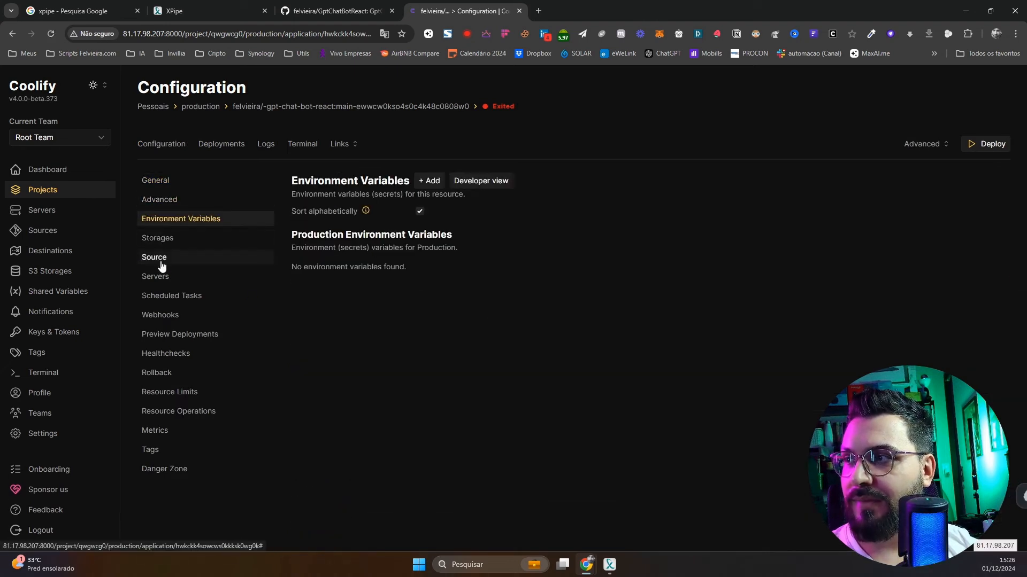
click(161, 259)
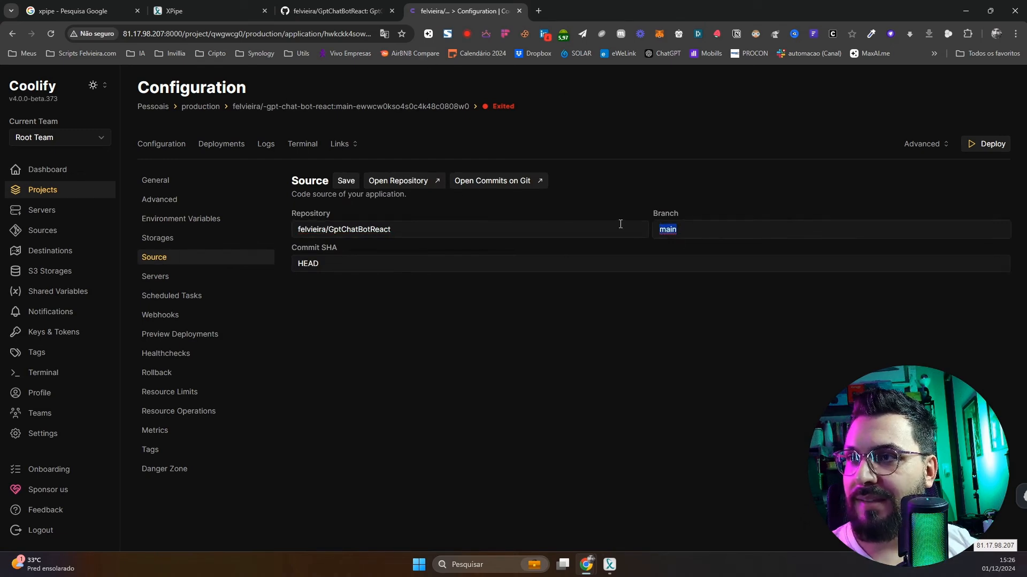
click(309, 13)
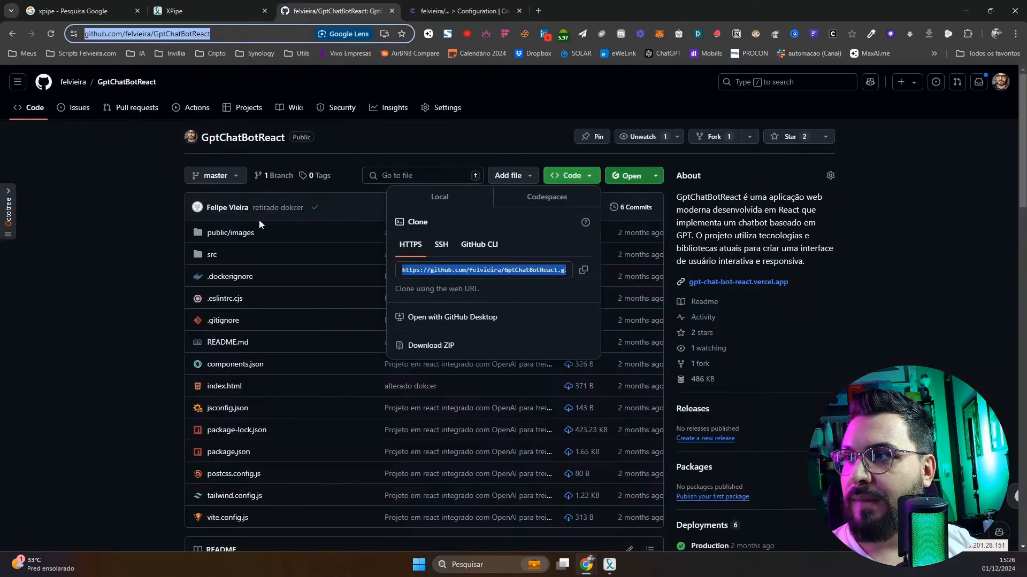
click(214, 176)
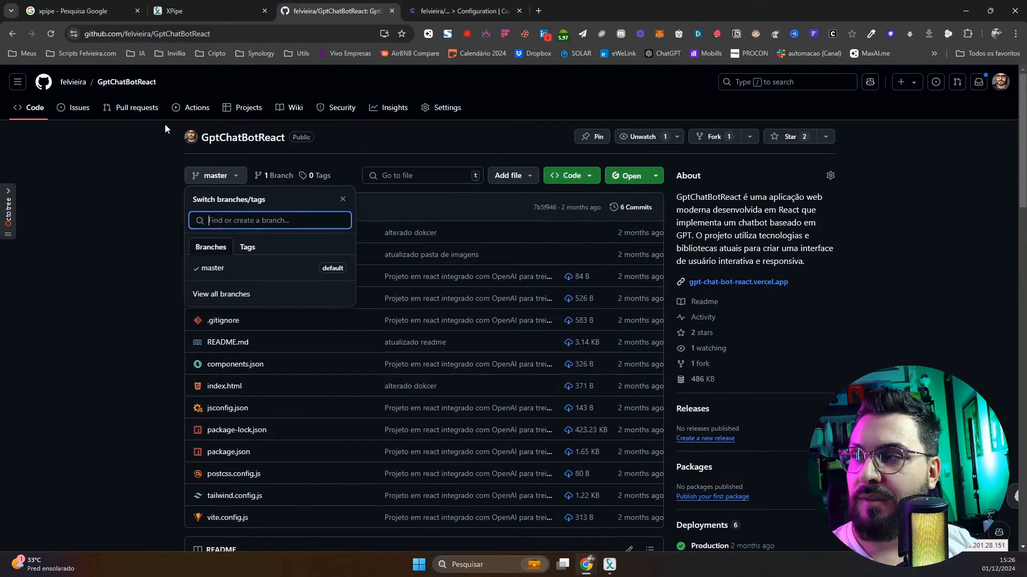
click(460, 12)
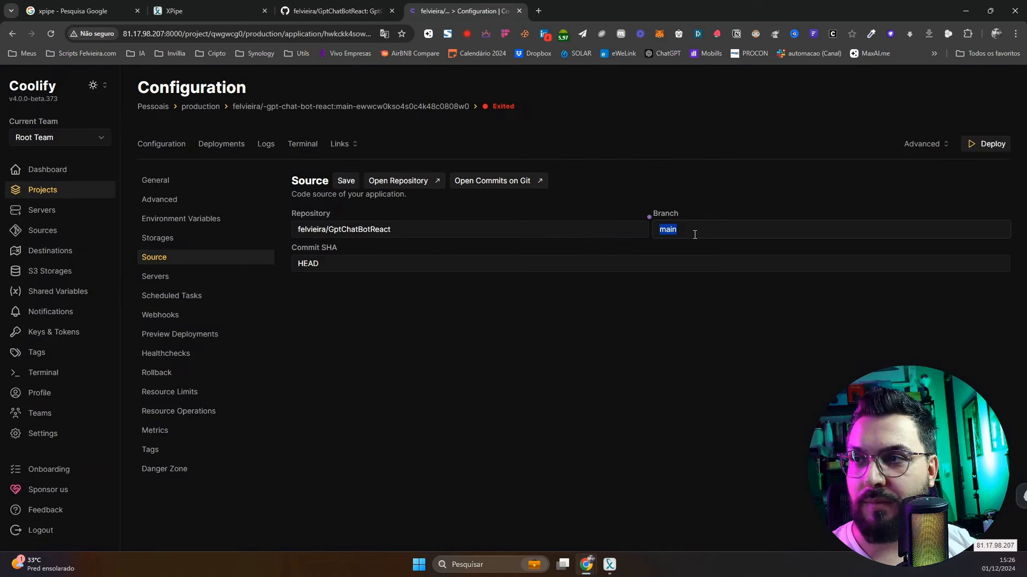
Change the source branch to master, save it, and start a new deployment
text(master)
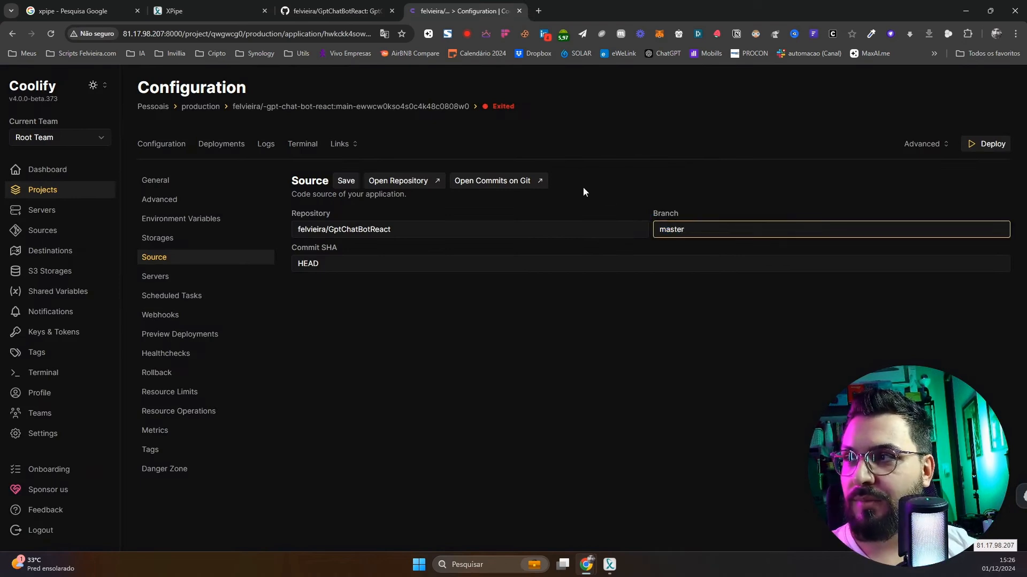
click(346, 181)
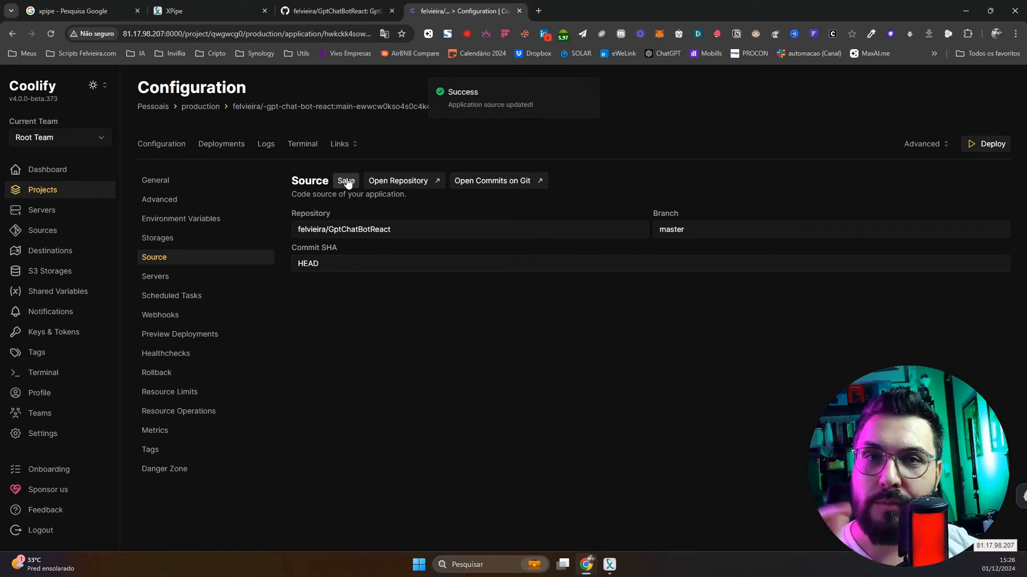
click(980, 145)
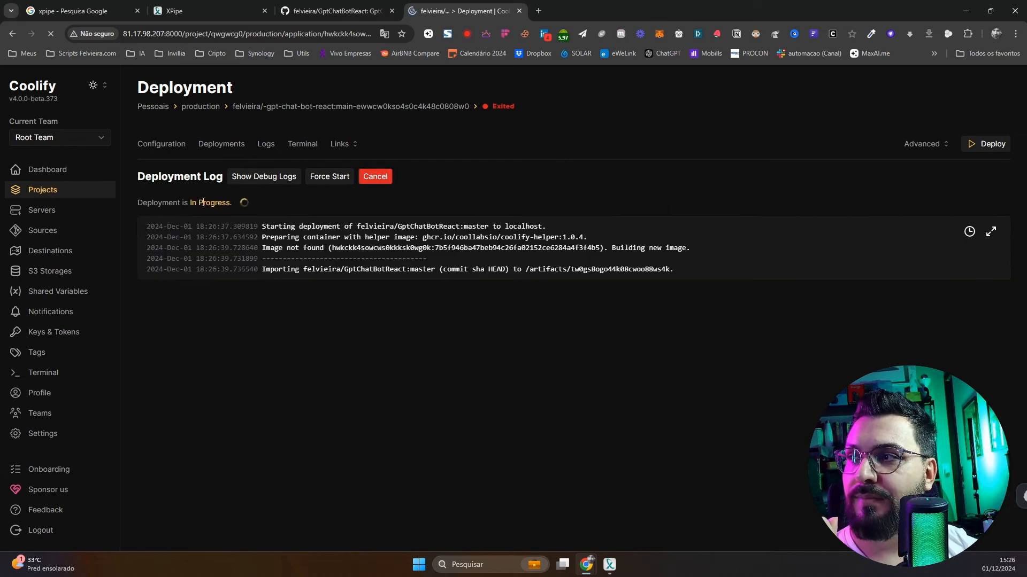
double_click(219, 203)
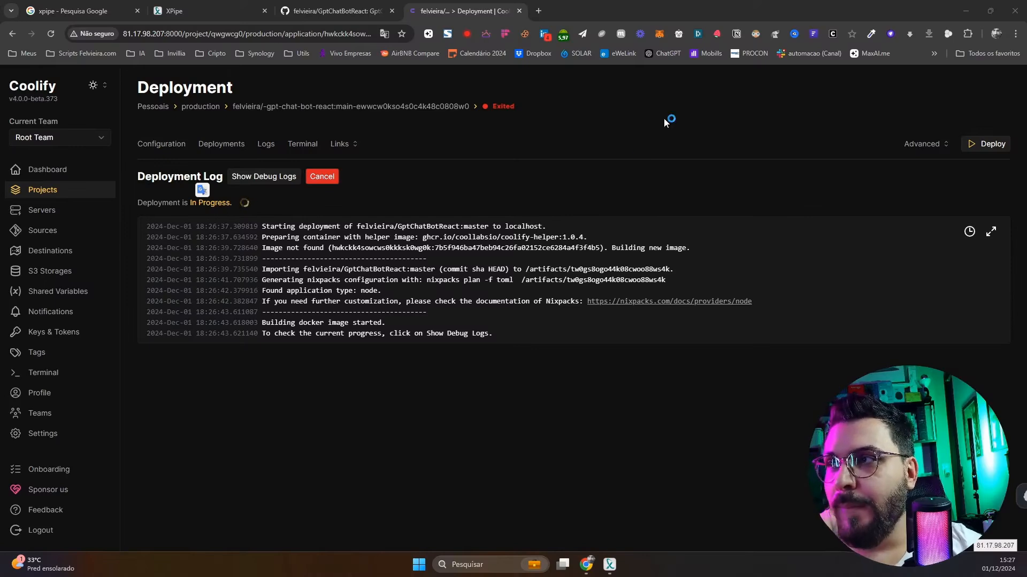
Open the Coolify Dashboard in a new browser tab and switch to it
right_click(22, 170)
click(48, 179)
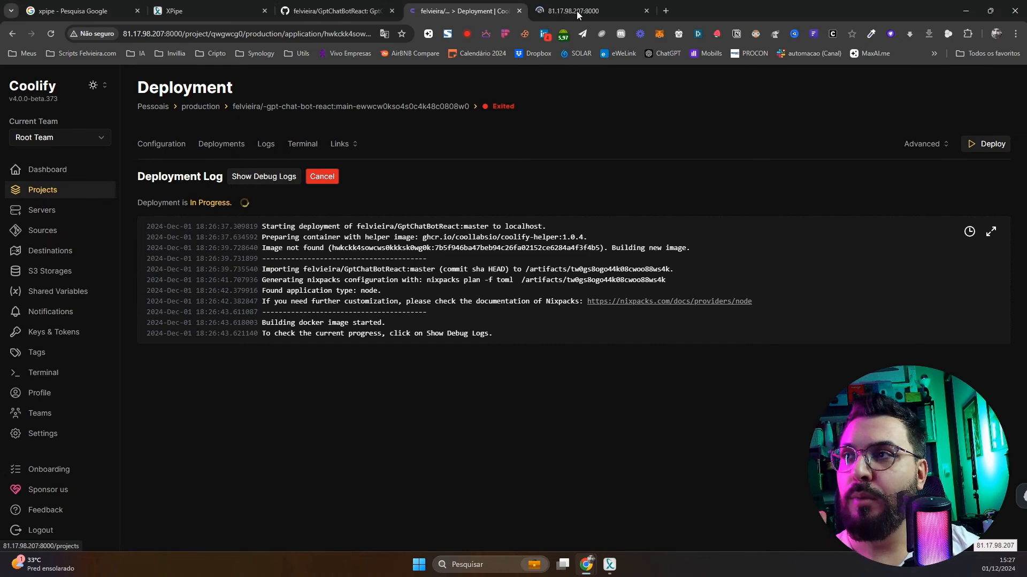
click(575, 11)
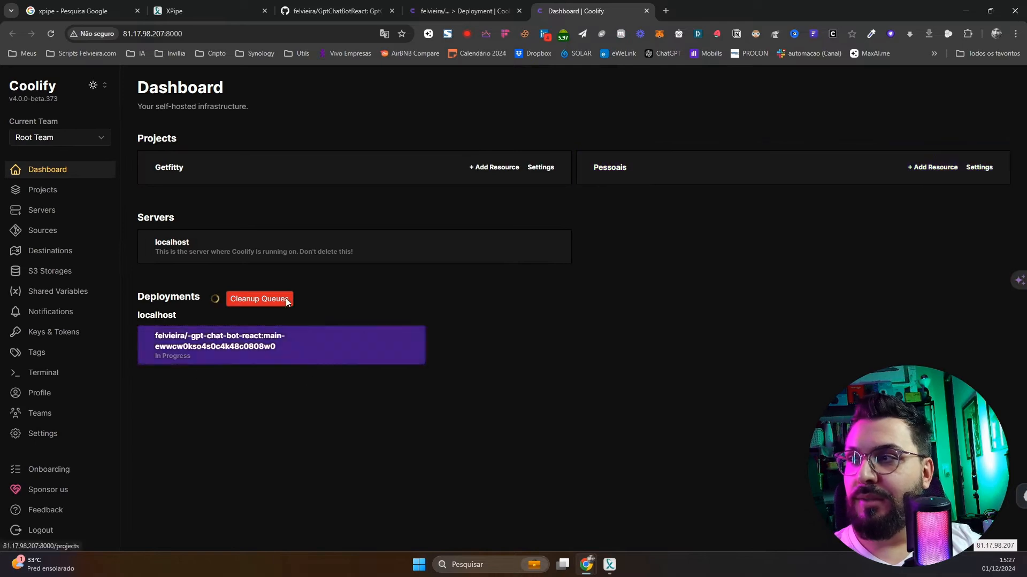
Start a new resource in the Pessoais production environment and search the list for 'supab'
click(662, 168)
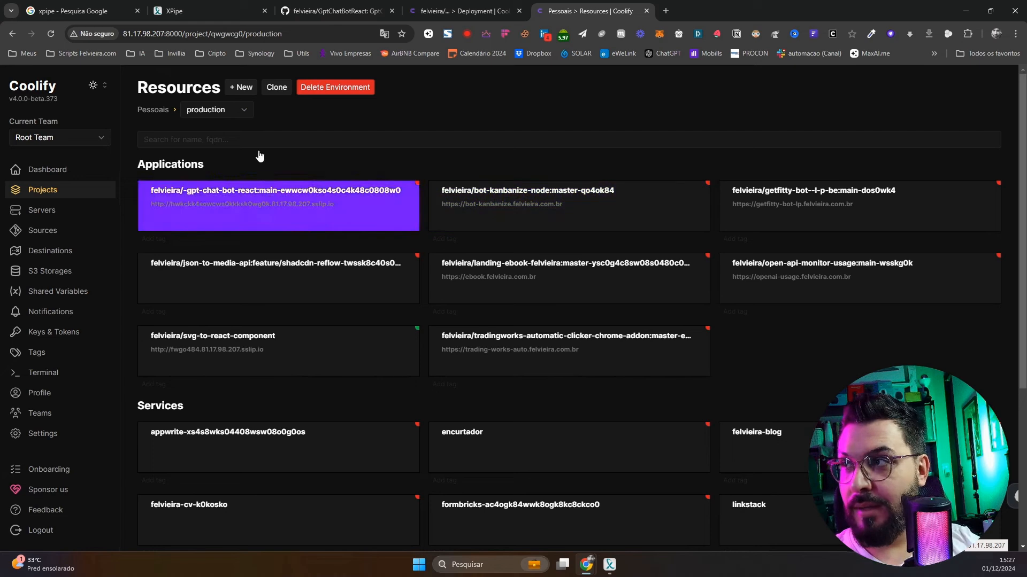
click(244, 88)
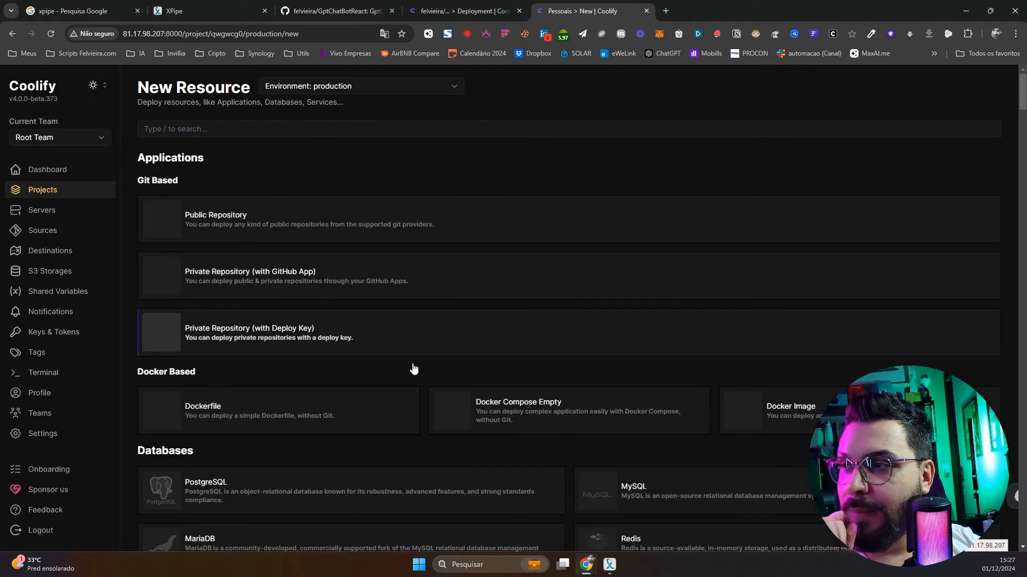
scroll(412, 368, down, 3)
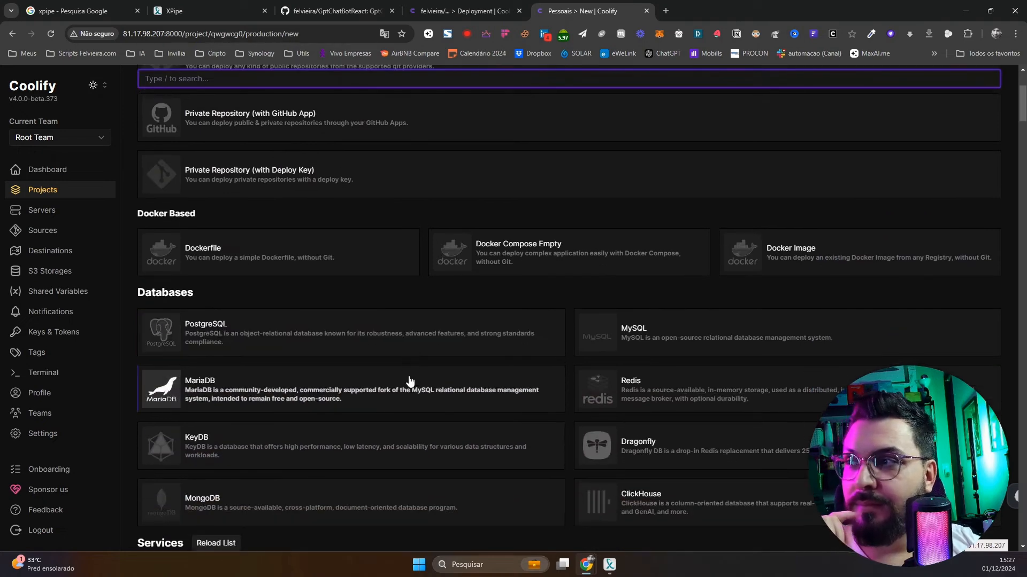
scroll(319, 337, down, 1)
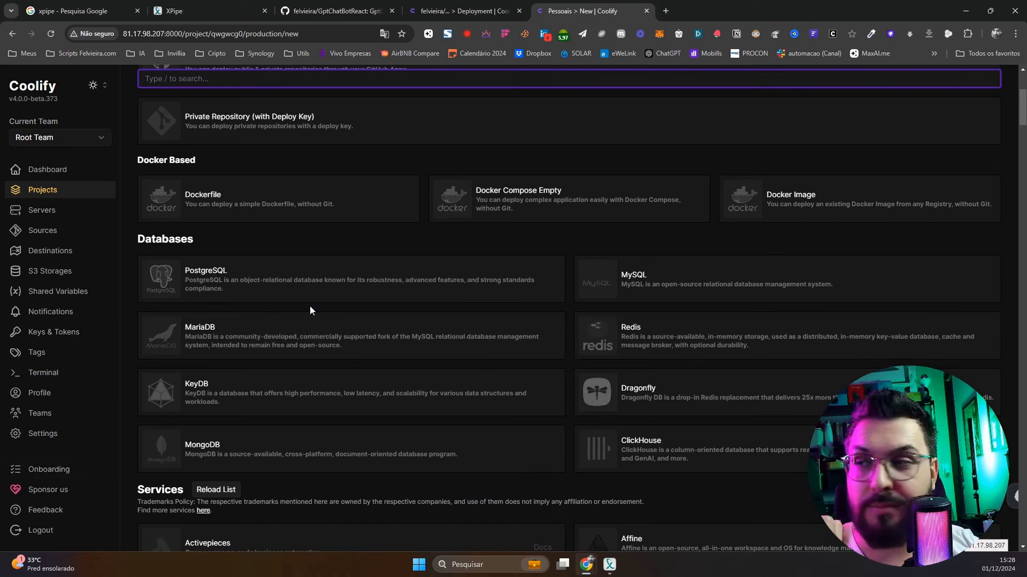
scroll(390, 287, down, 3)
scroll(391, 288, down, 2)
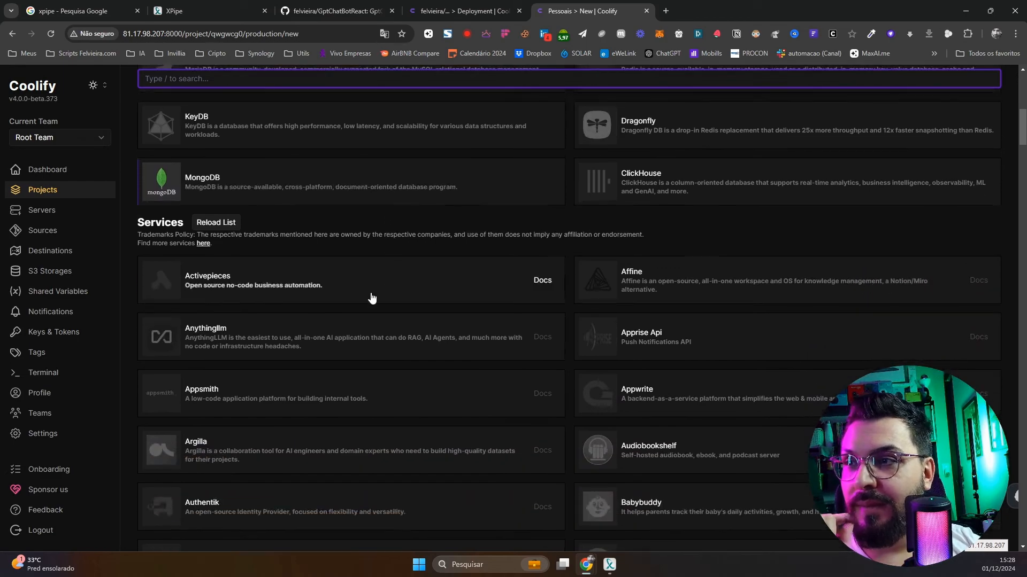
scroll(458, 400, down, 4)
scroll(504, 275, down, 15)
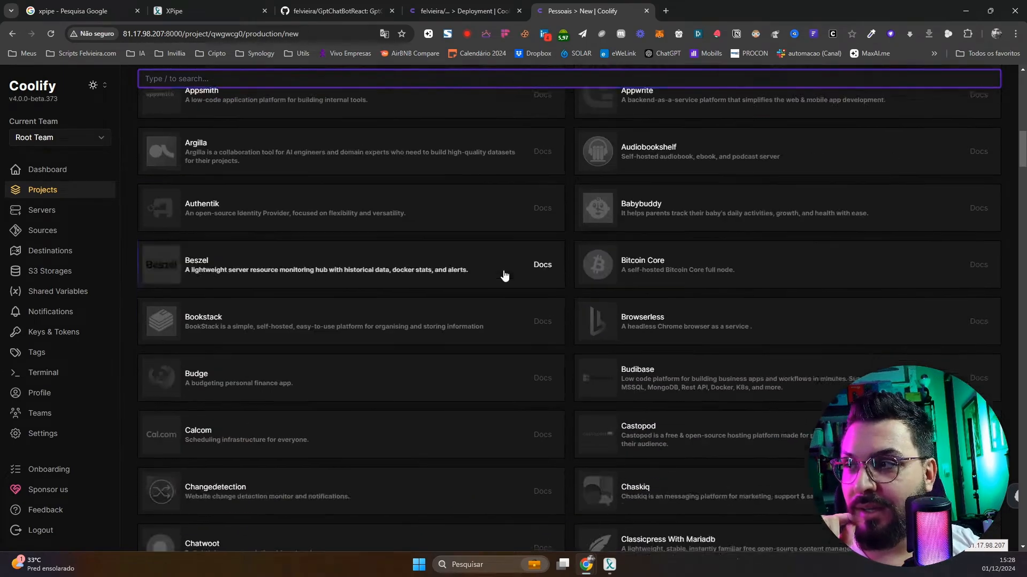
scroll(508, 272, up, 20)
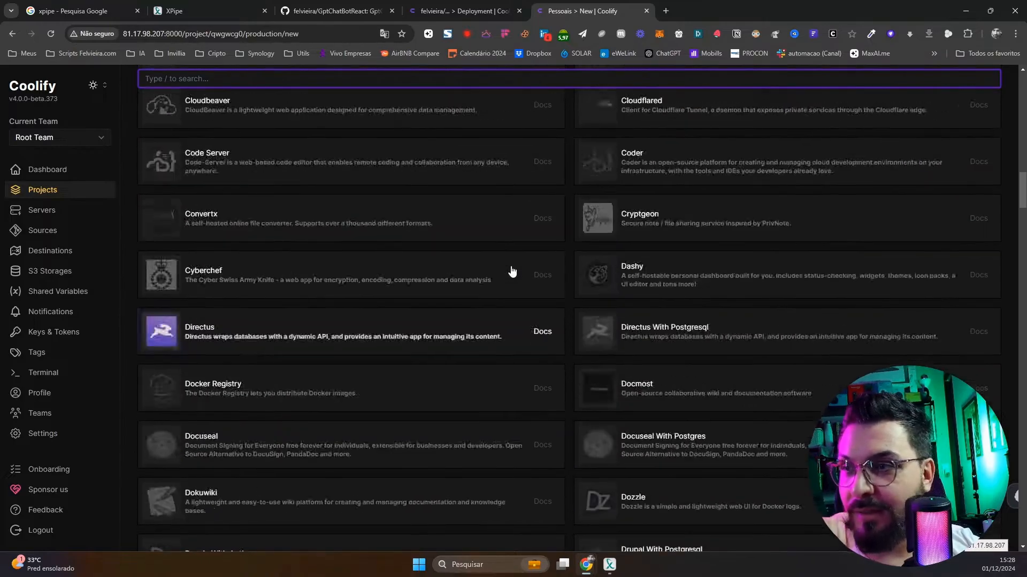
scroll(312, 131, up, 4)
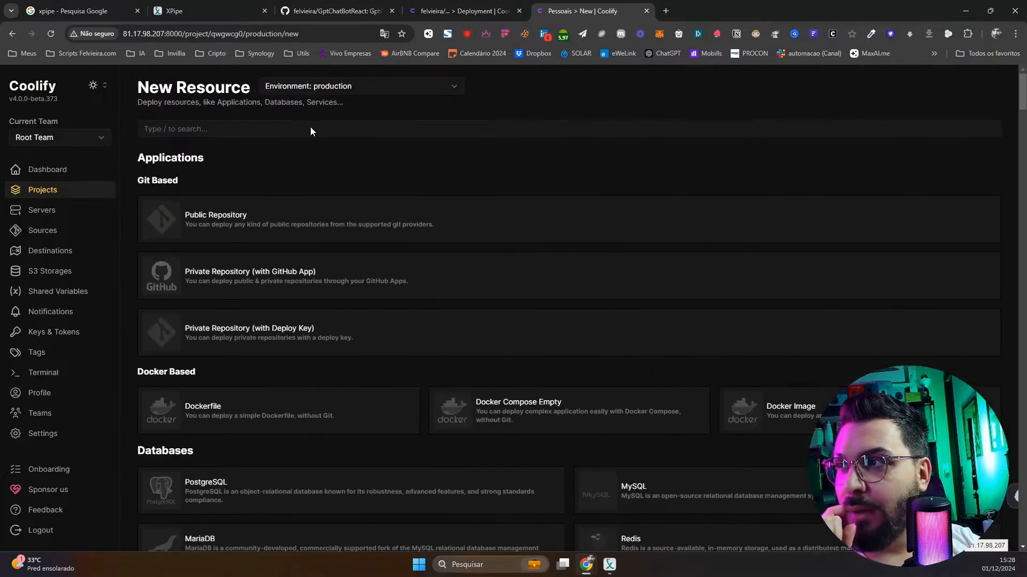
scroll(280, 138, down, 3)
scroll(252, 177, up, 3)
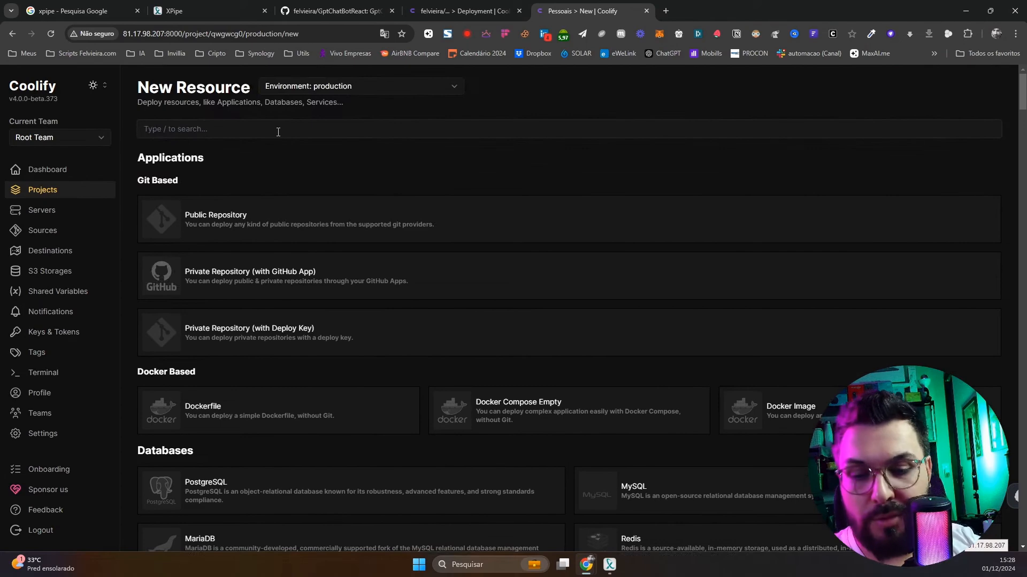
click(278, 132)
text(supab)
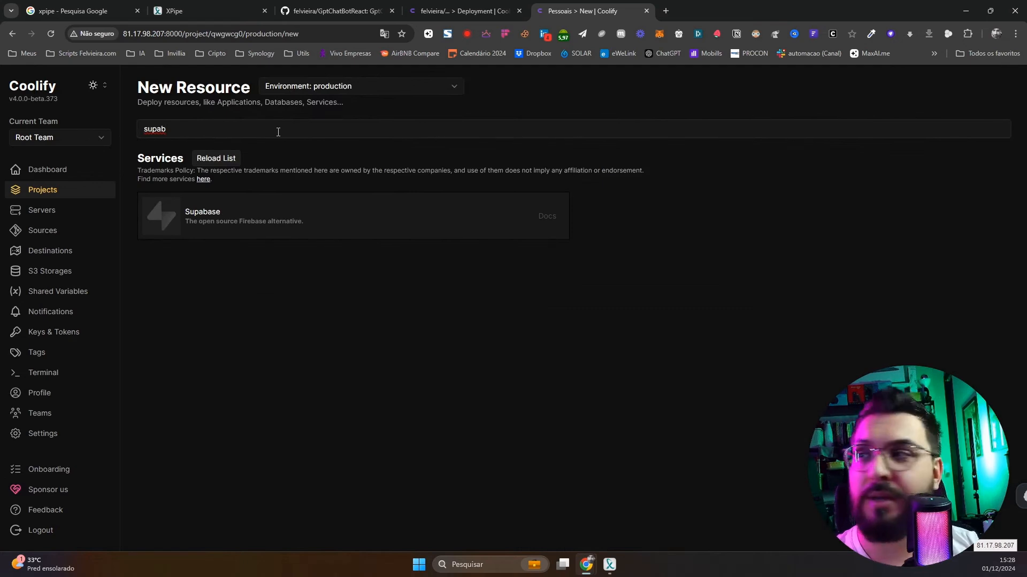
Add a Supabase service stack to production and review its configuration
click(291, 226)
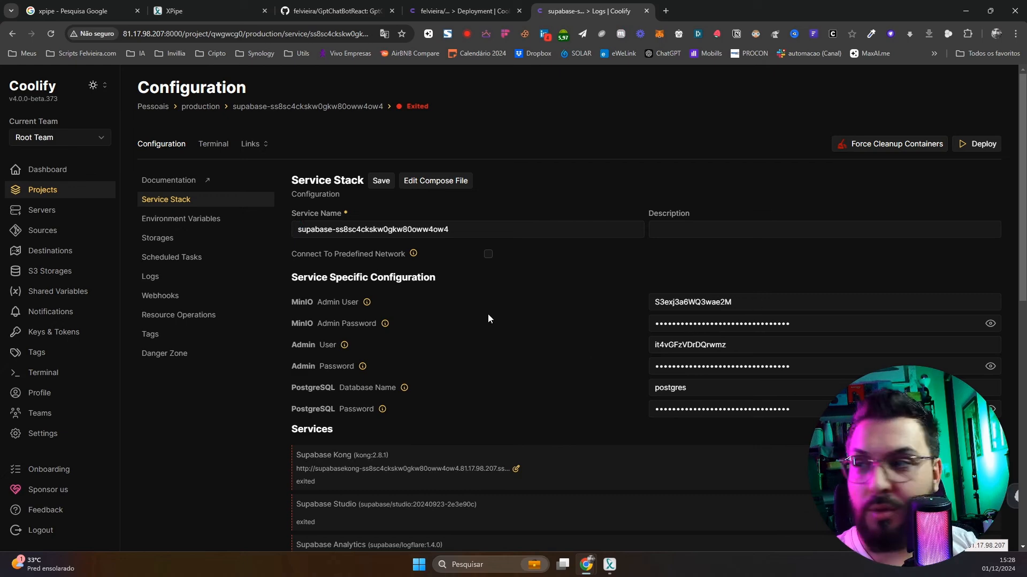
scroll(488, 314, down, 4)
scroll(393, 262, down, 5)
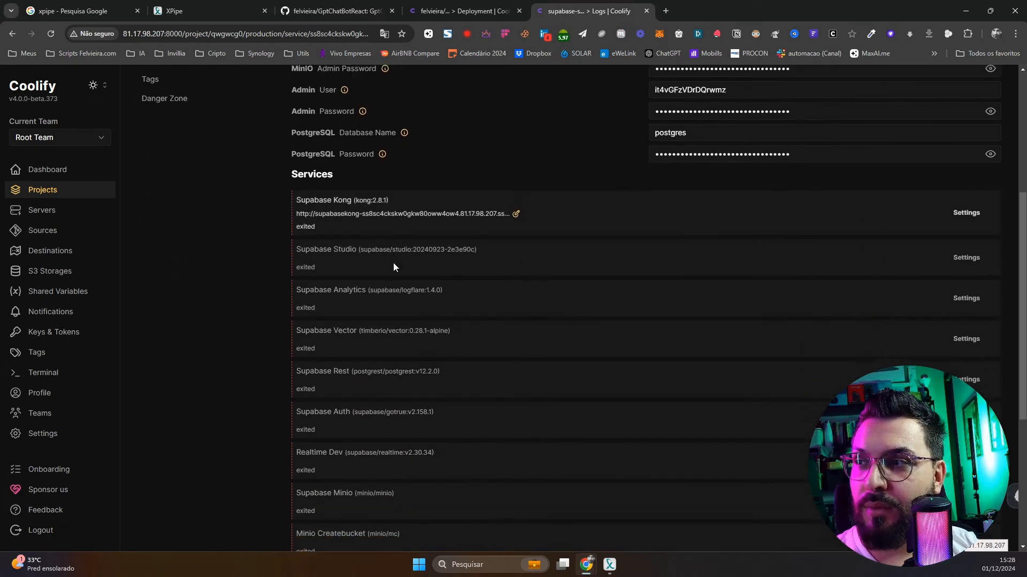
scroll(450, 418, up, 10)
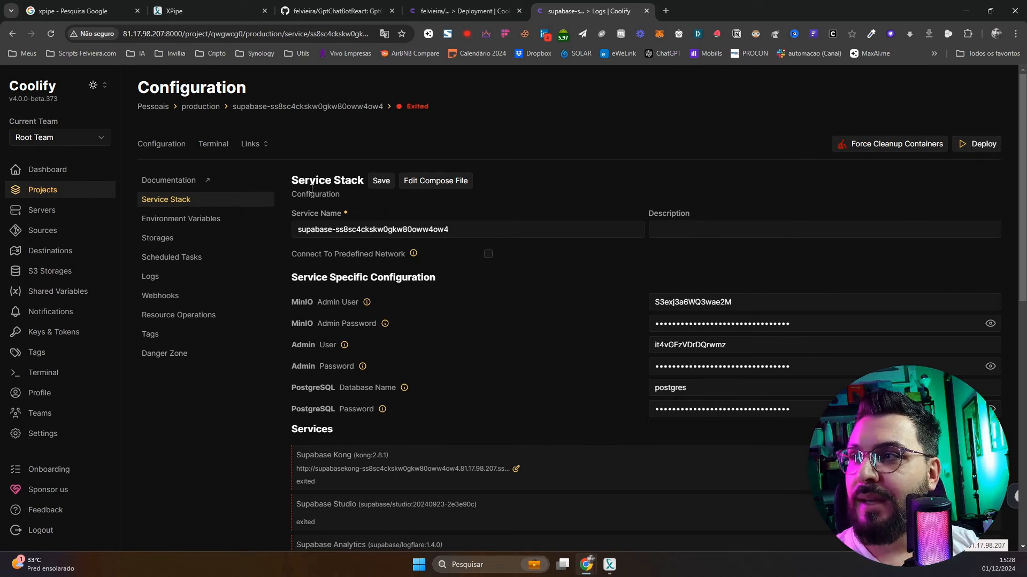
Inspect Supabase's public links, check the React app's deployment, then return to production resources
click(265, 150)
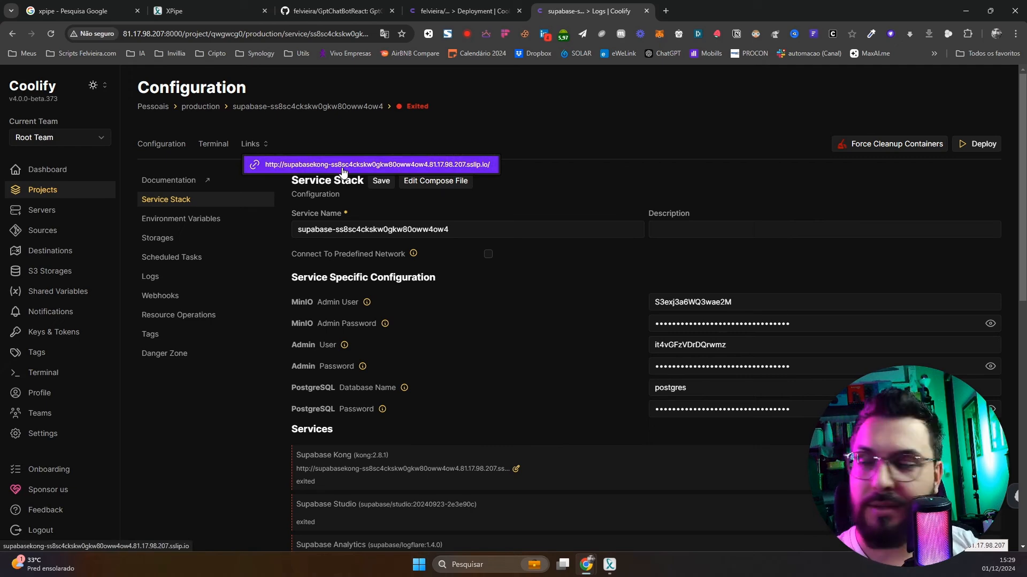
click(520, 125)
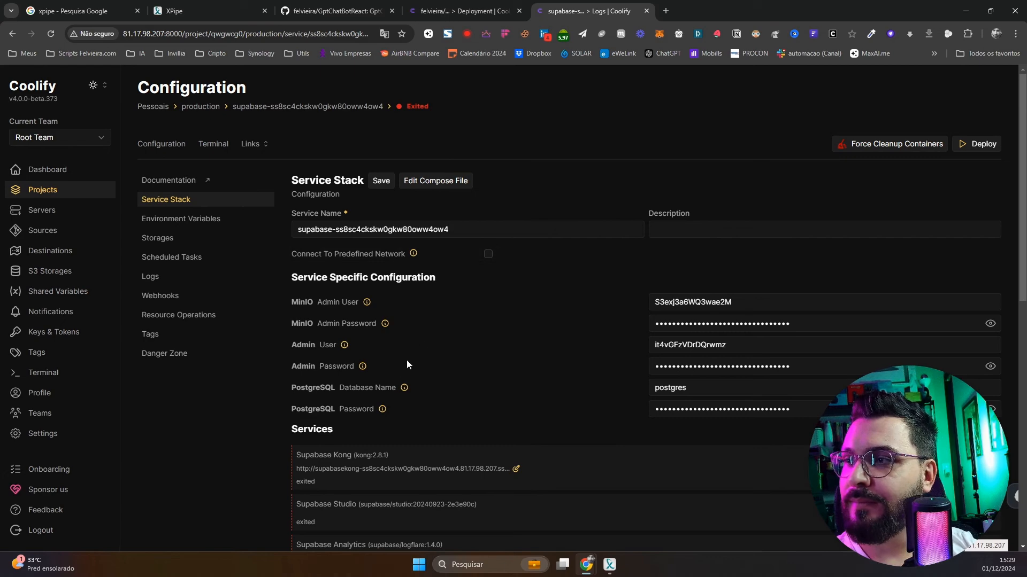
click(464, 14)
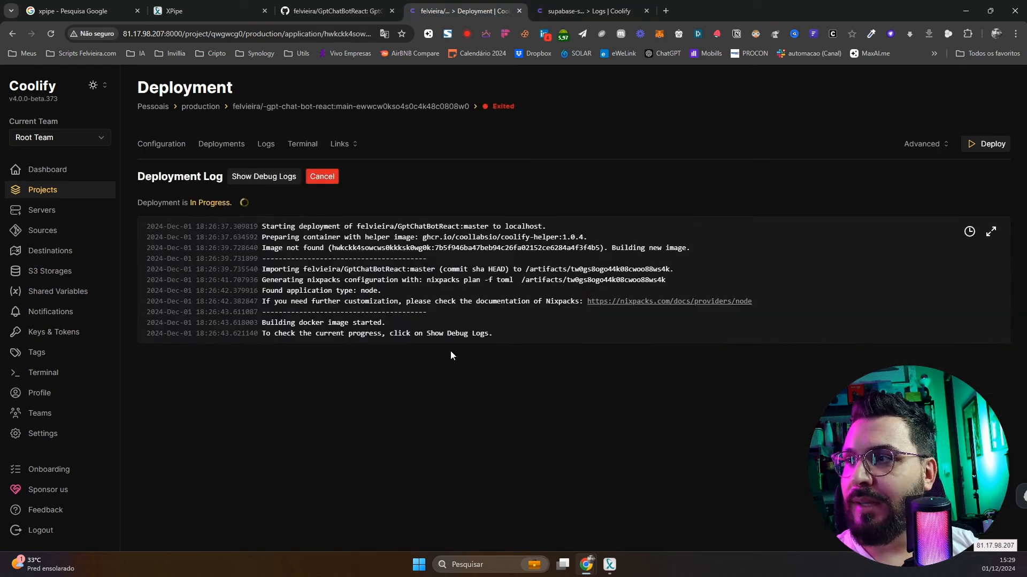
click(591, 12)
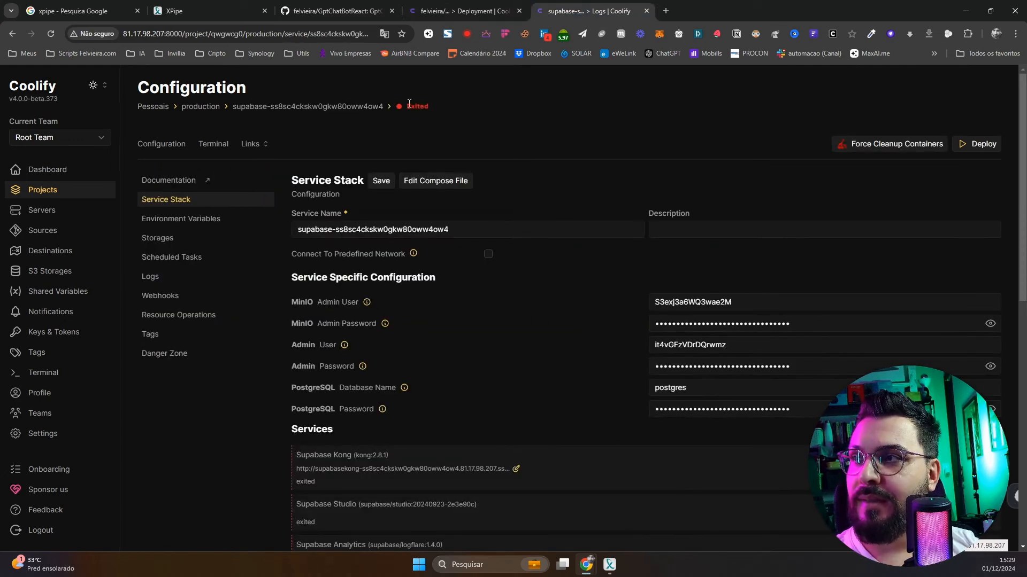
click(213, 107)
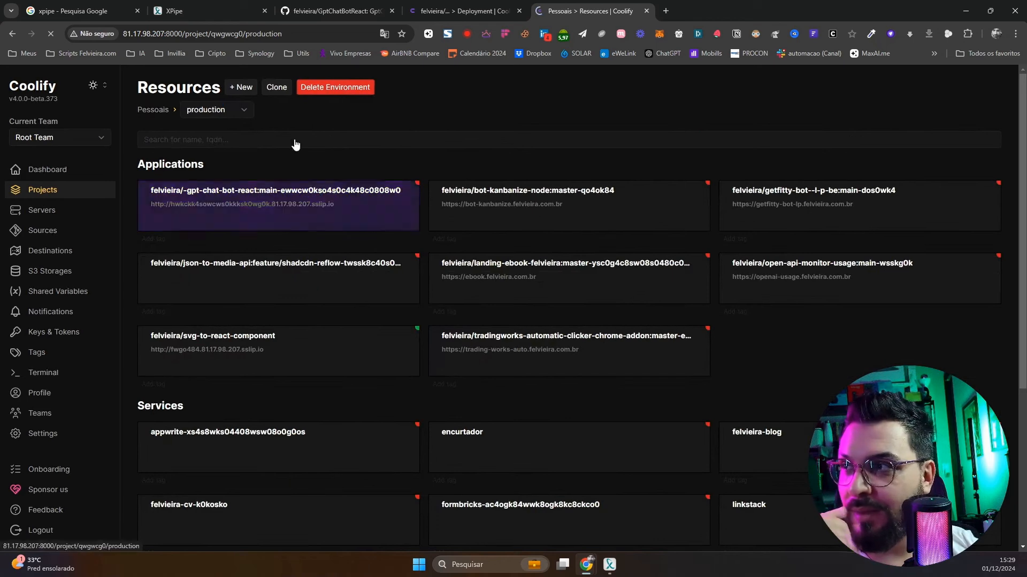
click(242, 89)
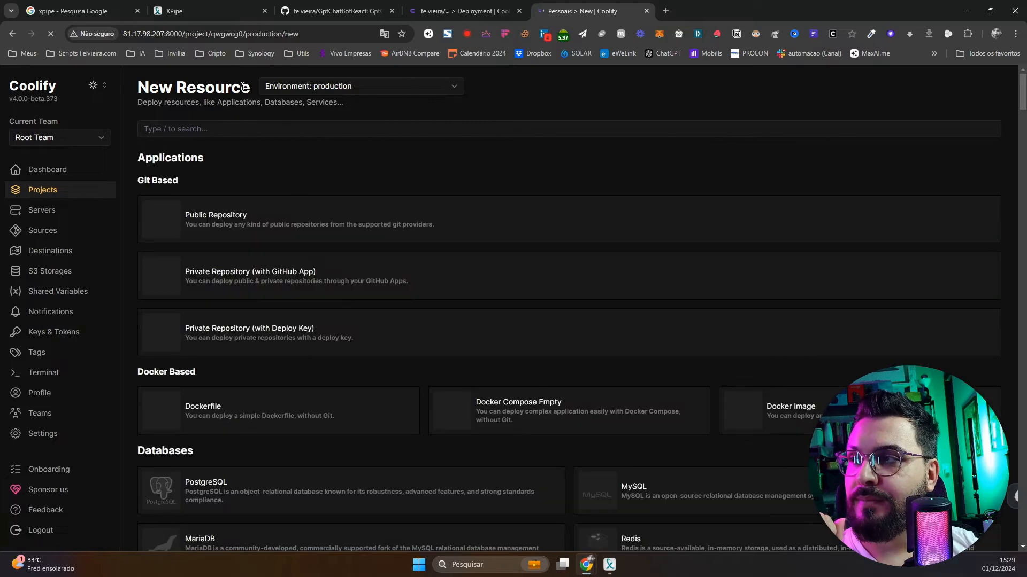
Browse the one-click services list, then search 'word' to show the three Wordpress services
scroll(541, 357, down, 11)
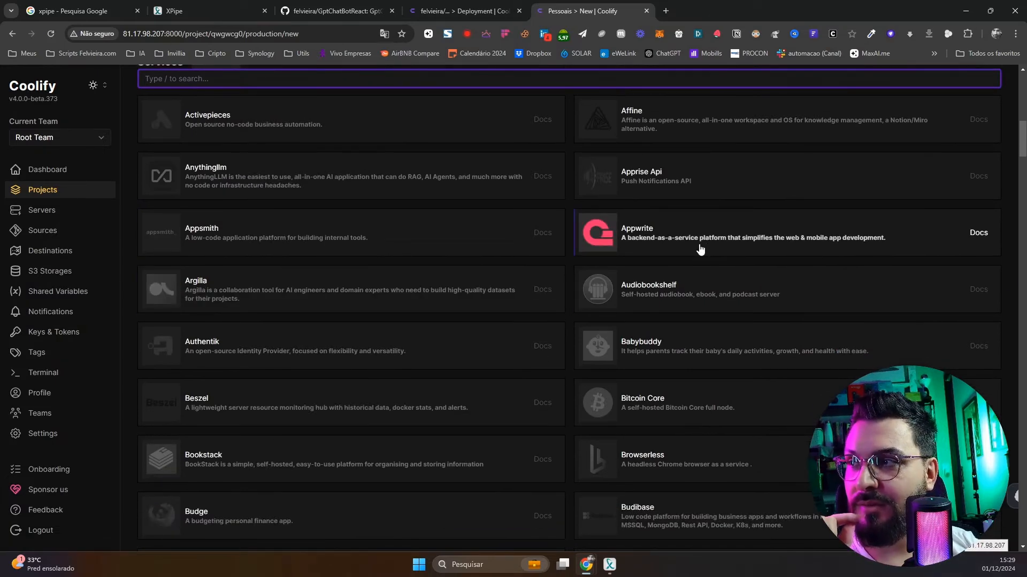
scroll(704, 340, down, 3)
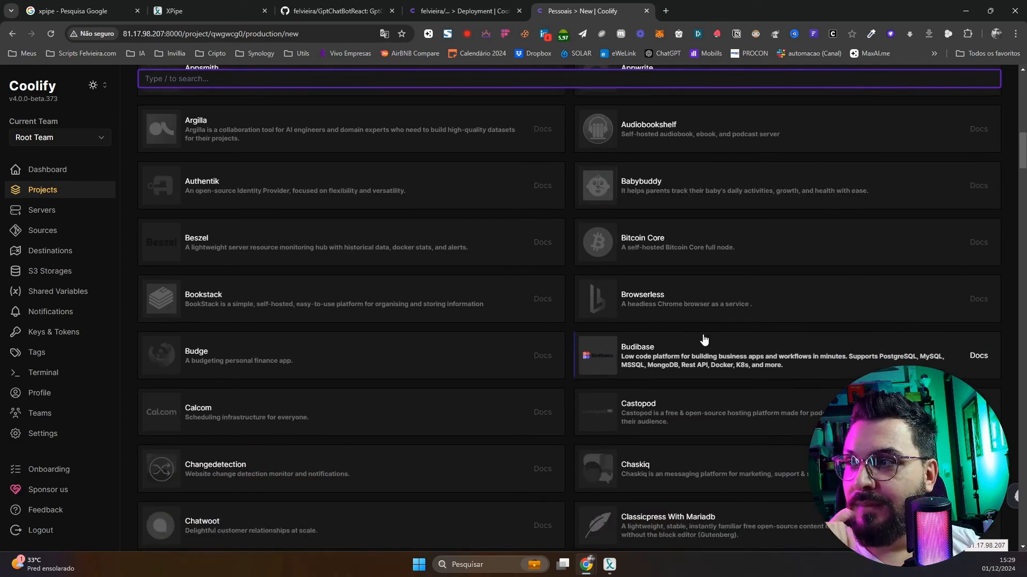
scroll(704, 340, down, 2)
scroll(704, 340, down, 2)
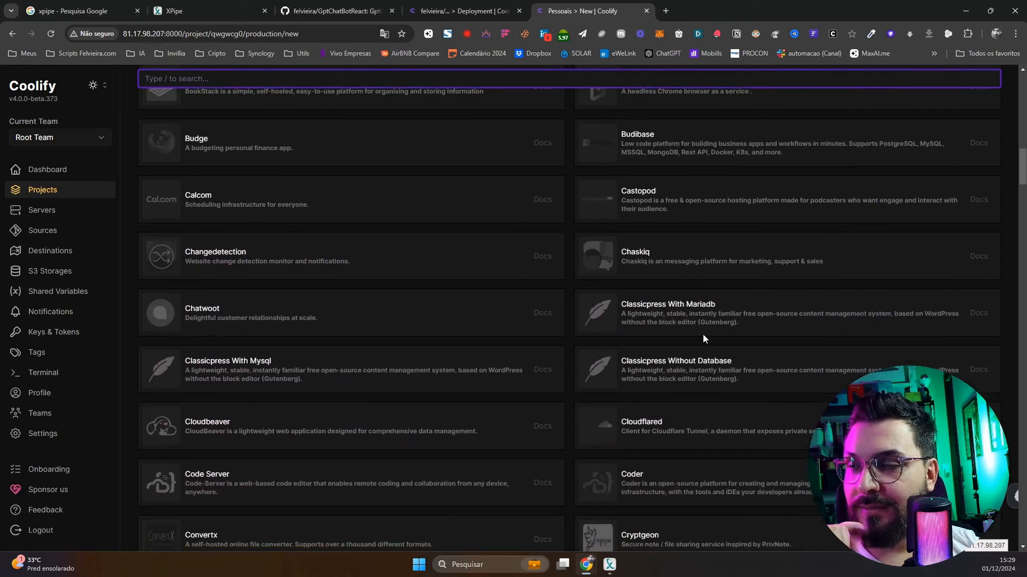
scroll(703, 340, down, 2)
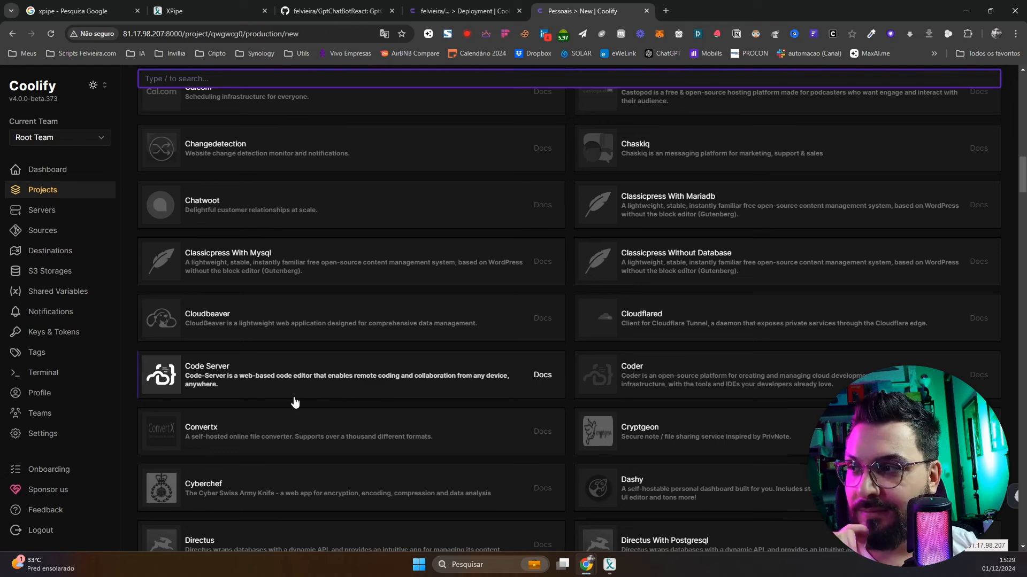
scroll(295, 402, down, 5)
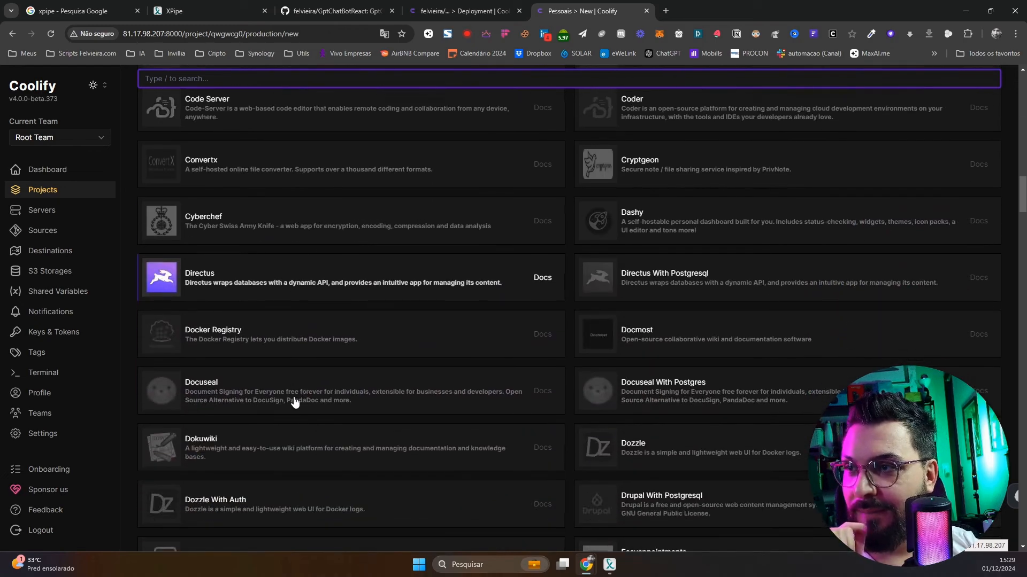
scroll(582, 428, down, 2)
scroll(582, 428, down, 2)
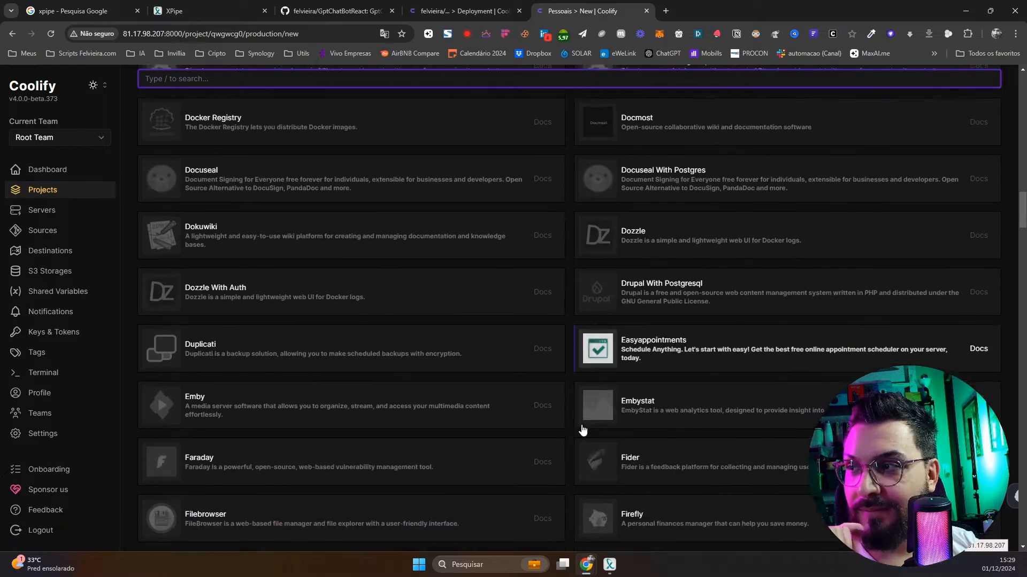
scroll(578, 428, down, 3)
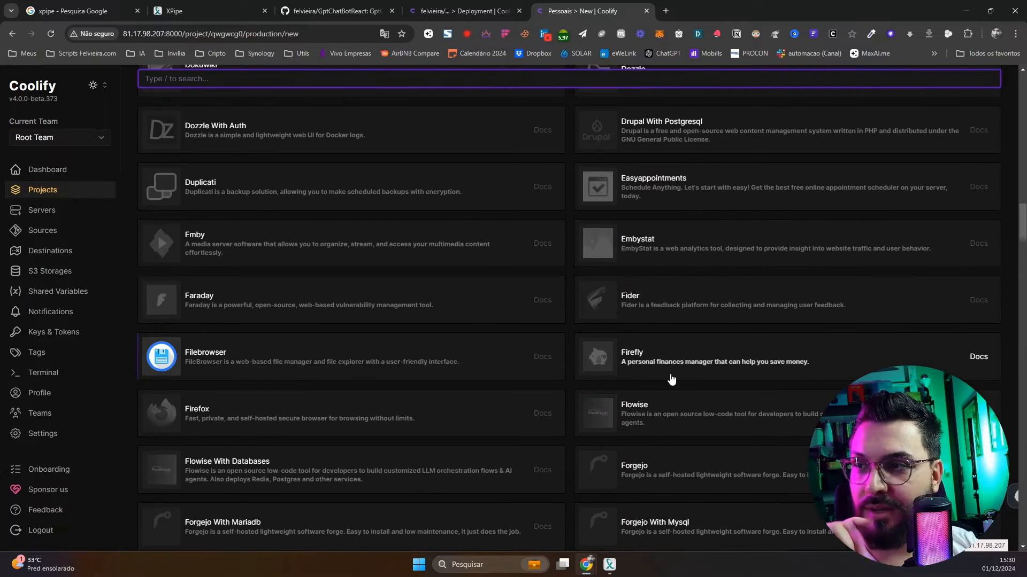
scroll(734, 424, down, 2)
scroll(734, 424, down, 3)
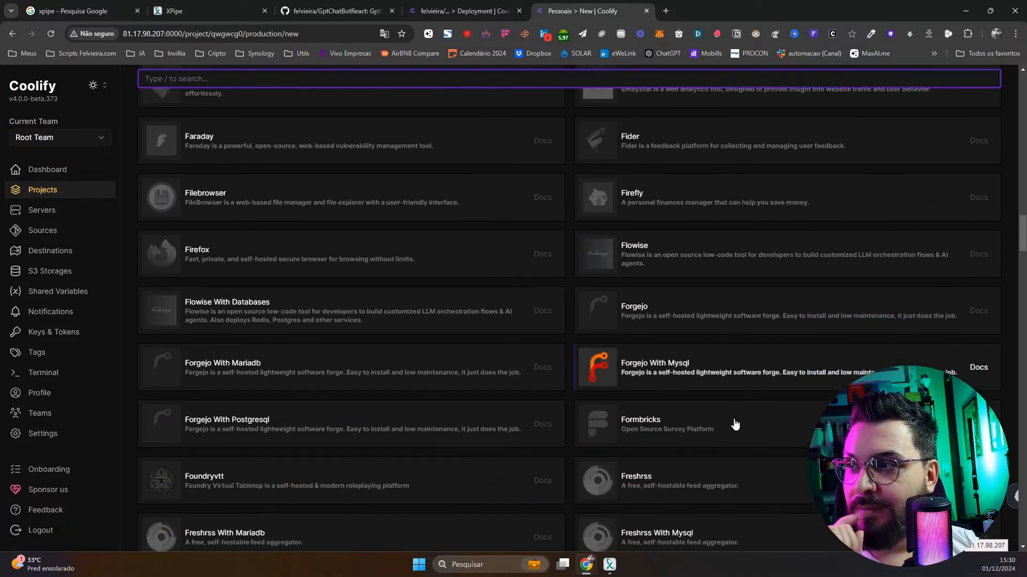
scroll(735, 424, down, 1)
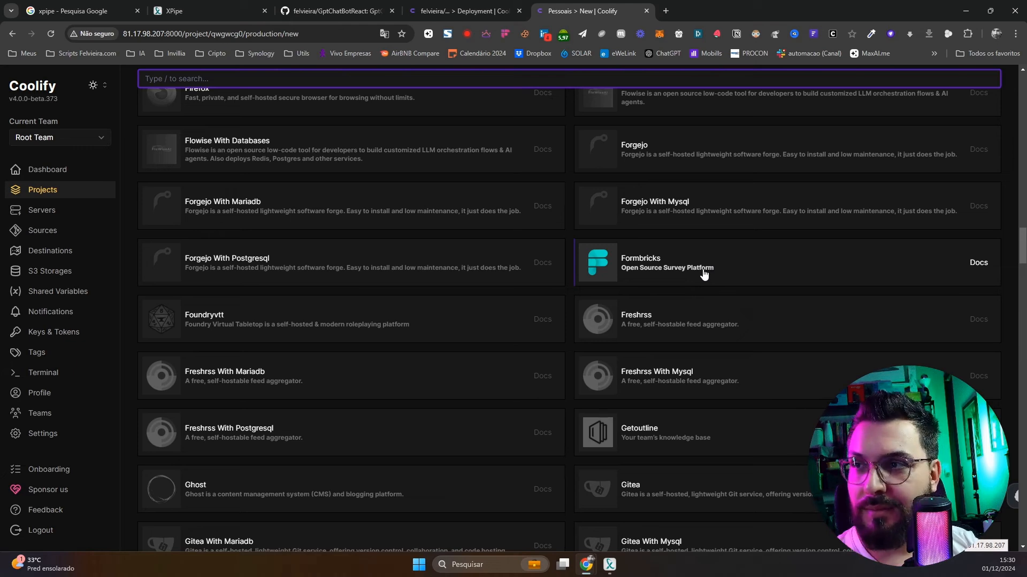
scroll(540, 348, down, 3)
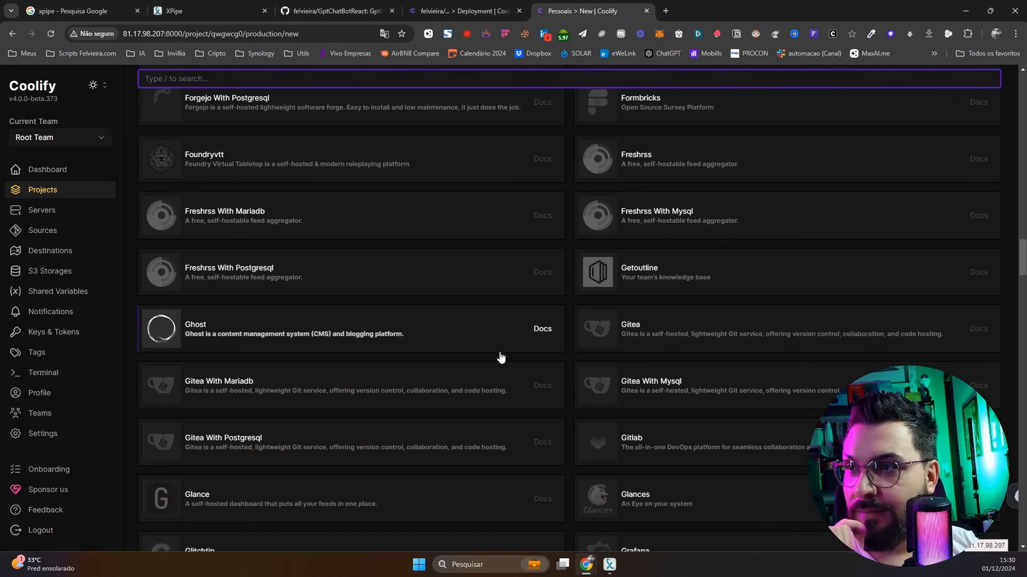
scroll(657, 380, up, 7)
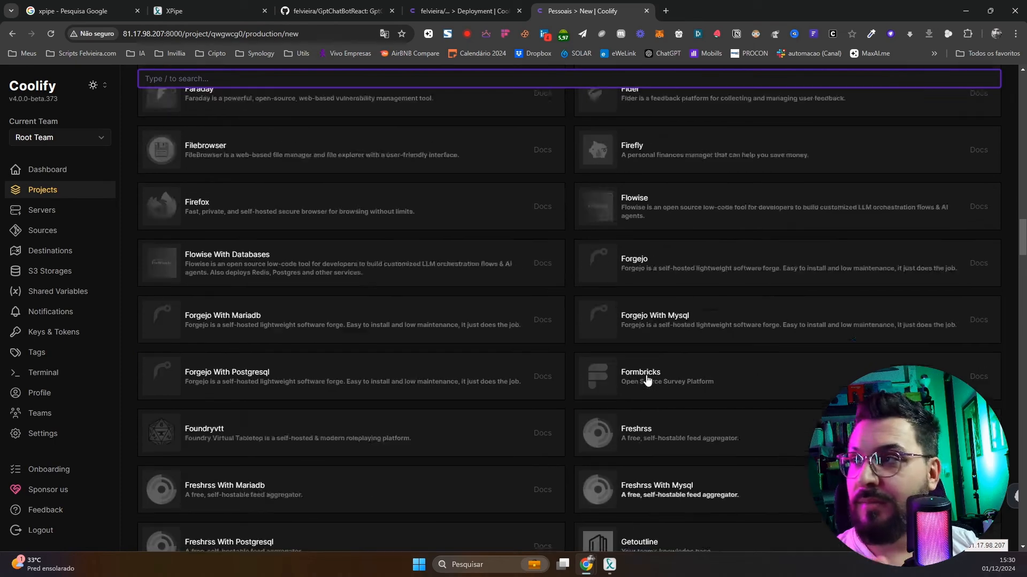
click(266, 80)
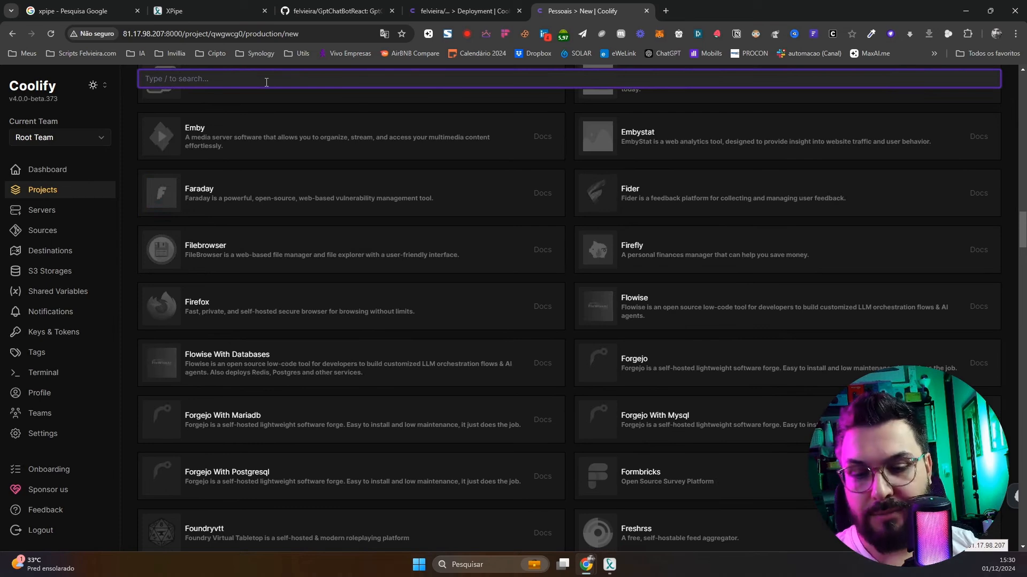
text(word)
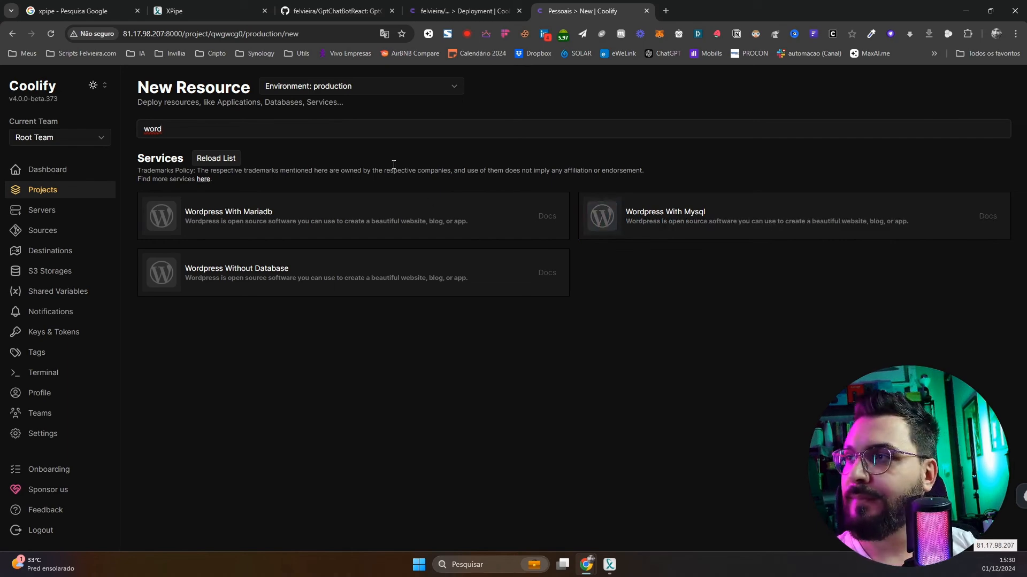
Open the GptChatBotReact app's Environment Variables page and begin adding a new variable
click(434, 11)
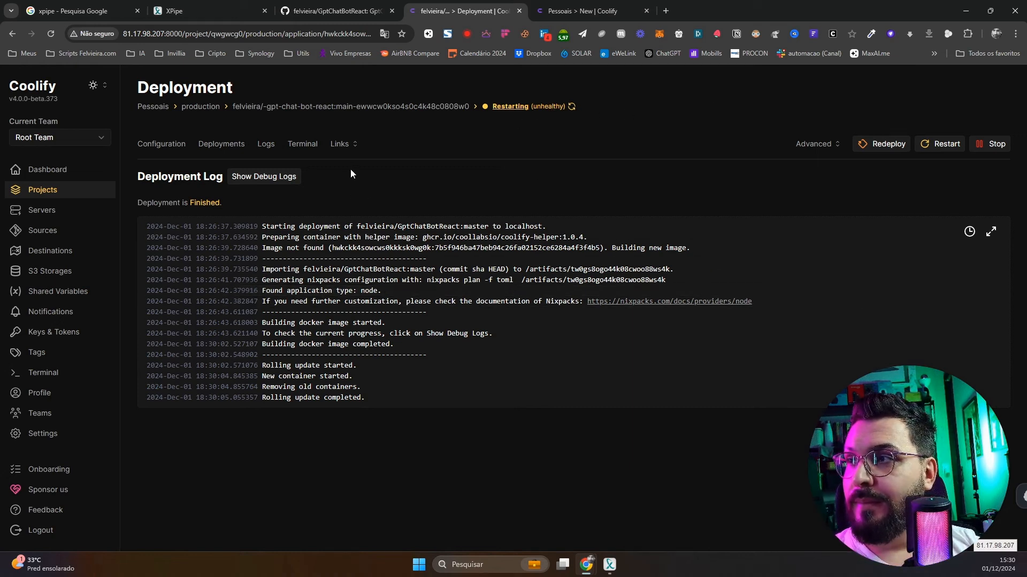
click(156, 146)
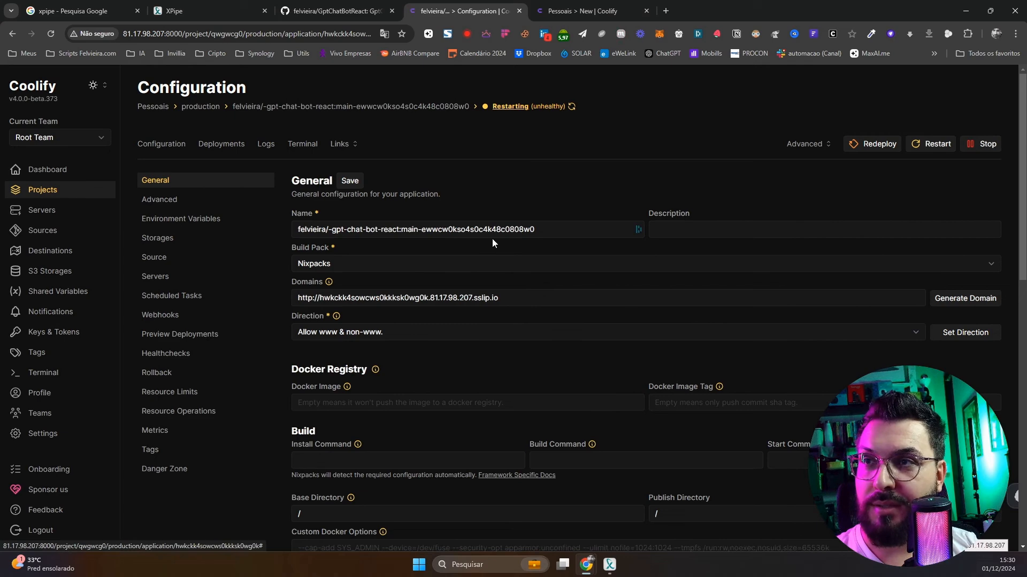
click(199, 219)
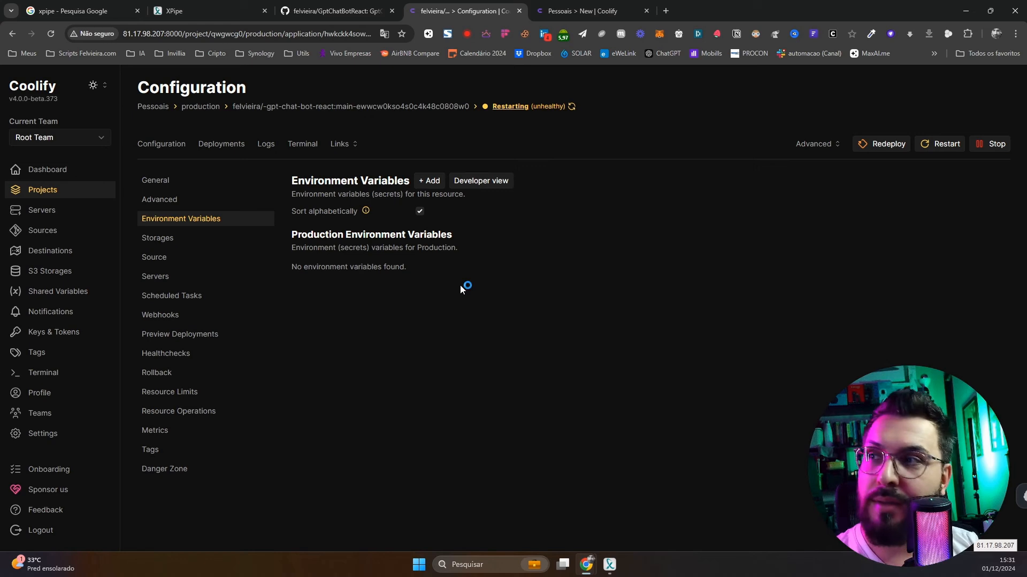
click(432, 183)
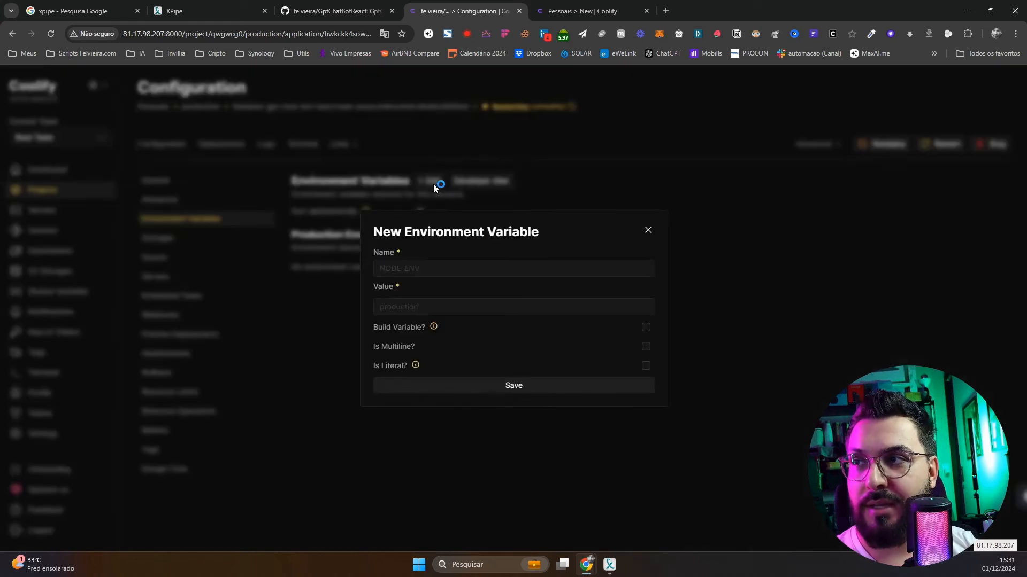
Try the new variable's Name and Value fields, dismissing the autofill suggestions
click(425, 270)
click(474, 245)
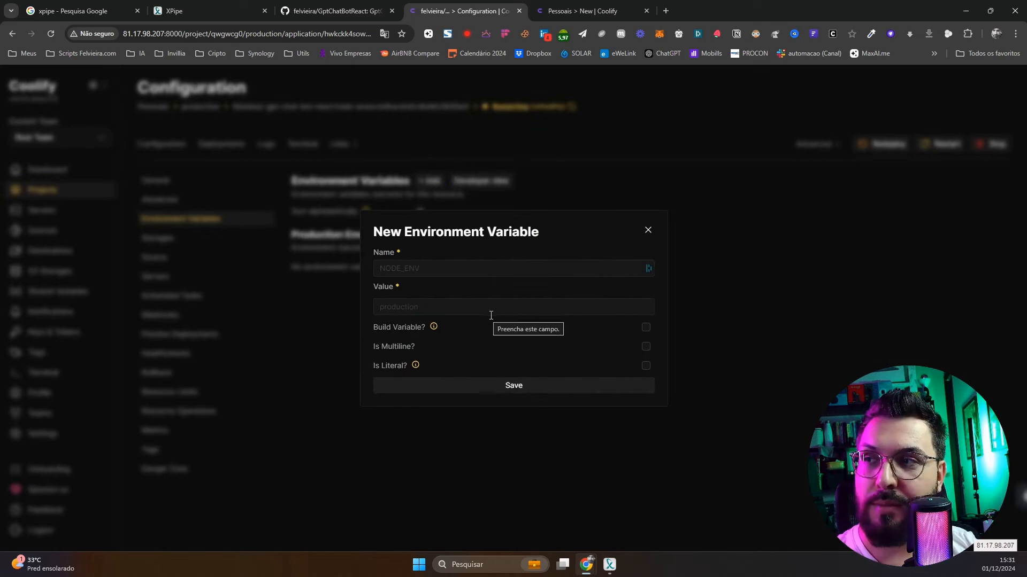
click(490, 311)
click(480, 270)
click(614, 461)
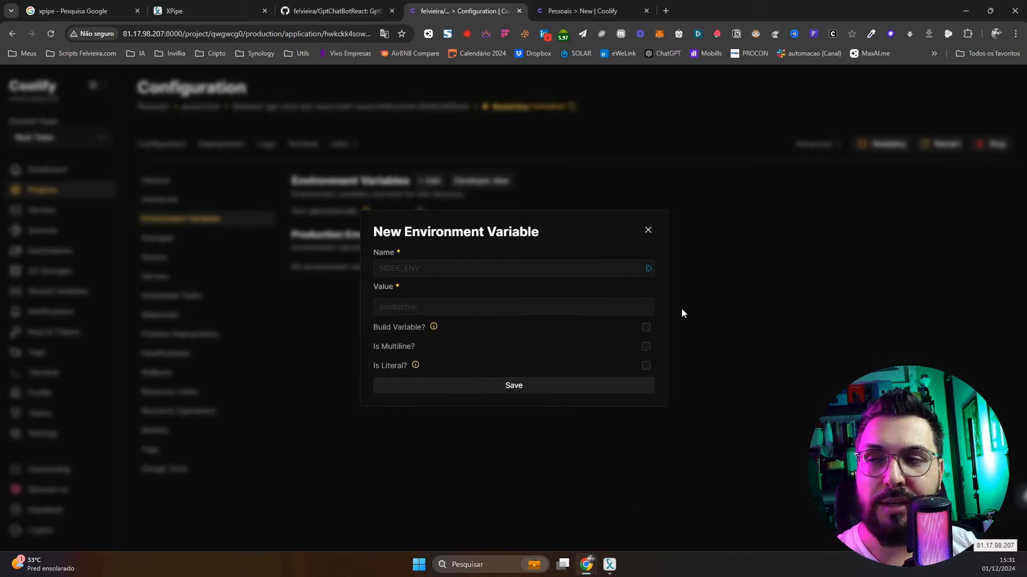
Close the variable form without saving, refresh the app's status, and view its logs
click(646, 229)
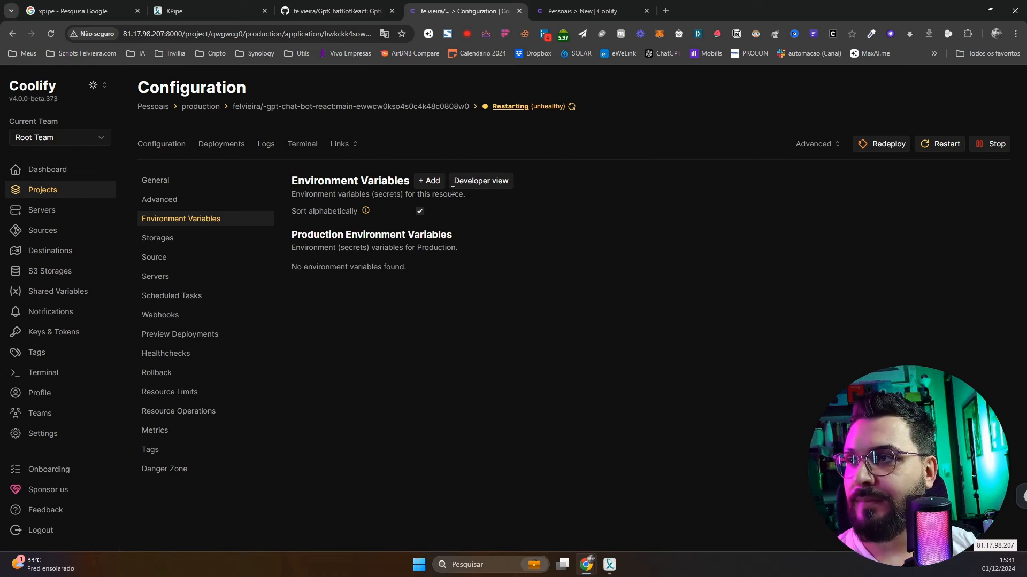
click(571, 107)
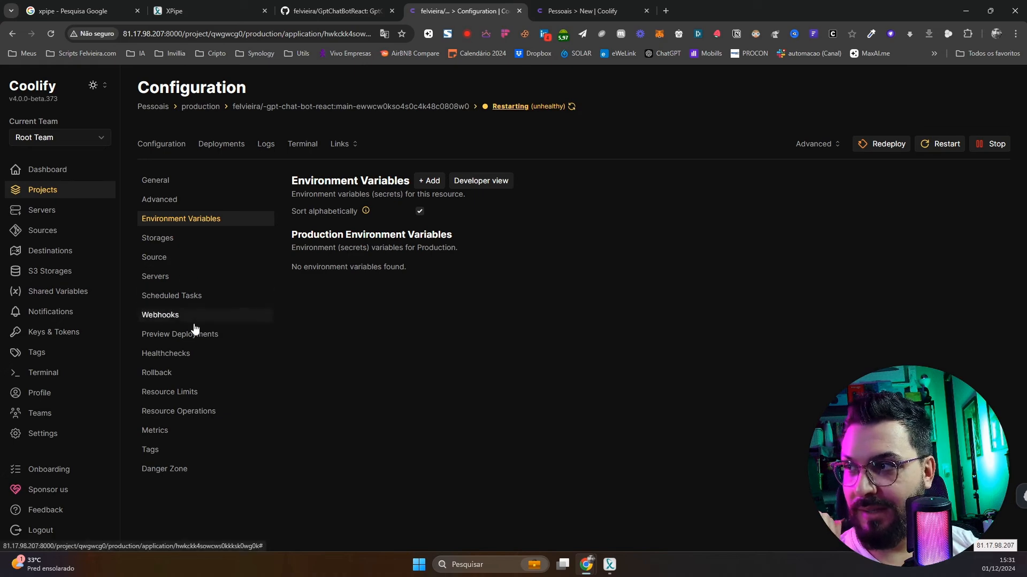
click(266, 145)
Start a new deployment of the React chat bot app and show its debug build logs
click(986, 145)
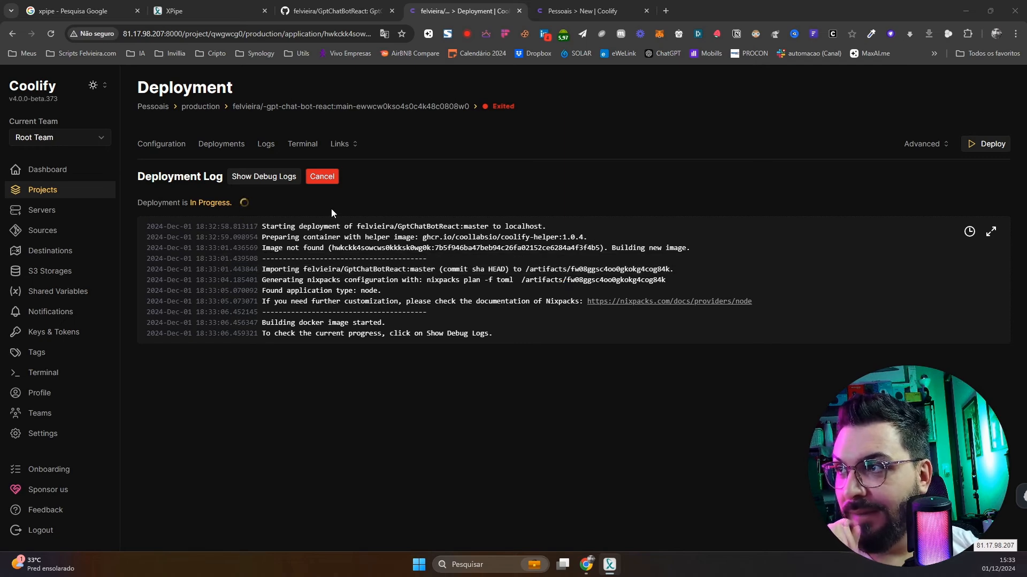
click(277, 181)
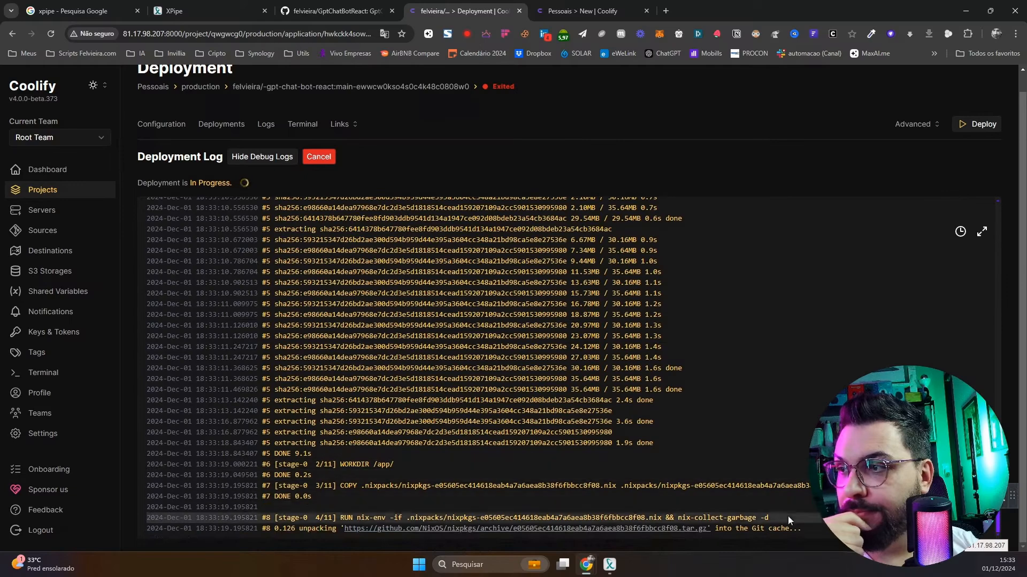
scroll(568, 459, up, 6)
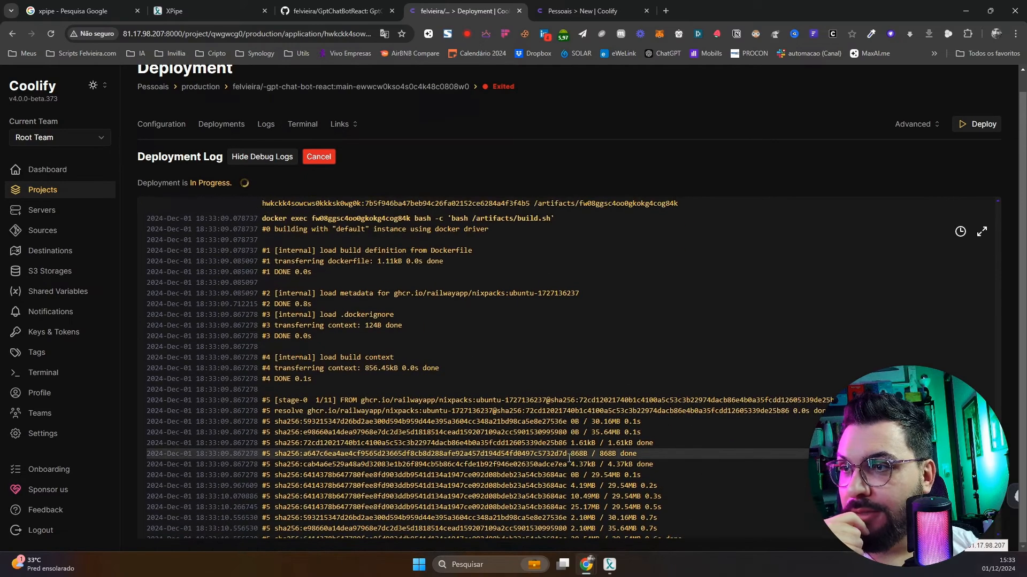
scroll(592, 451, down, 6)
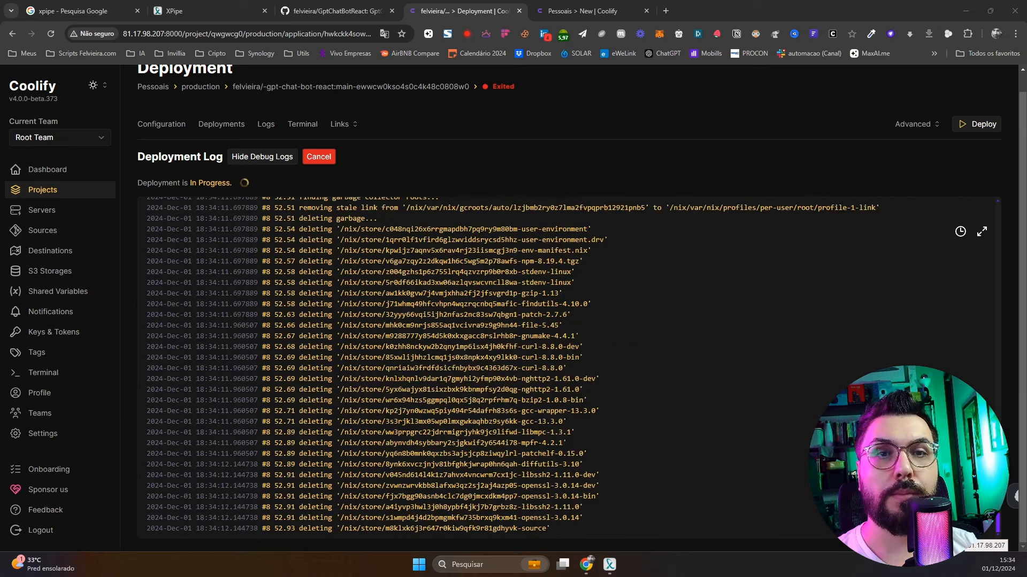
Bring the XPipe connections window up and position it over the build log
click(604, 569)
drag(568, 101, 1026, 57)
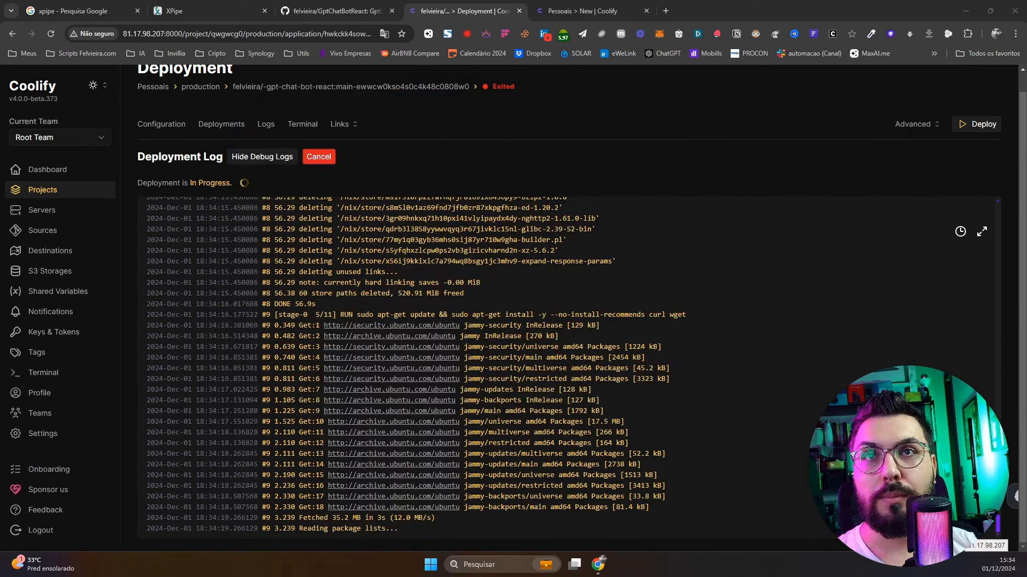
drag(1026, 128, 650, 122)
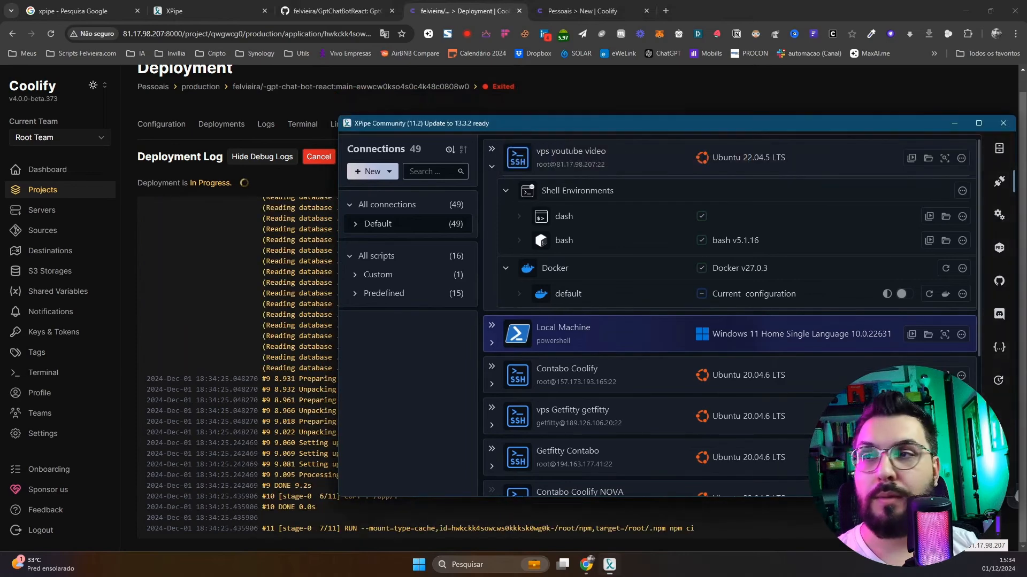
Change the 'vps youtube video' SSH connection to the new VPS host and password, then open bash on it
click(961, 162)
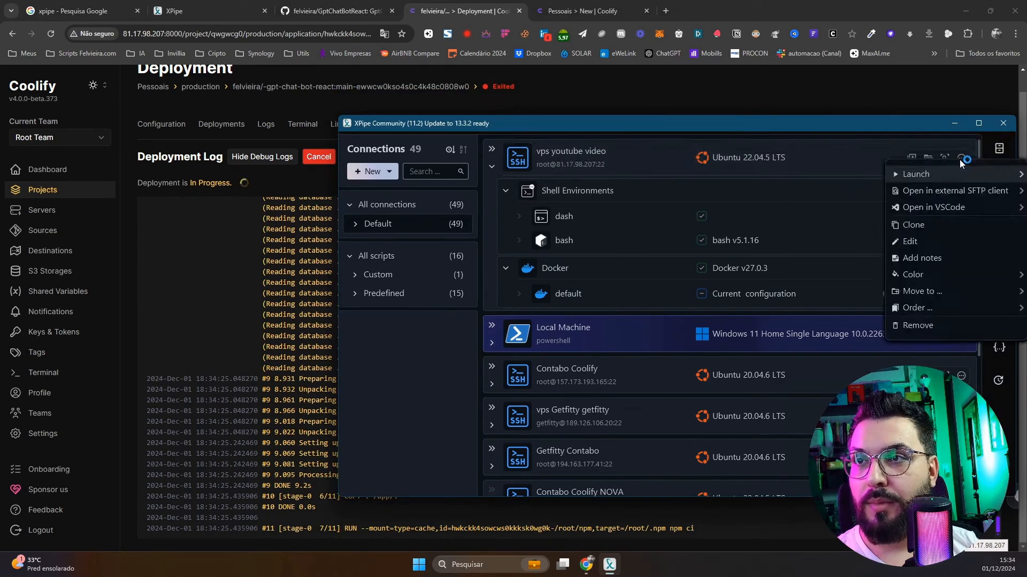
click(938, 244)
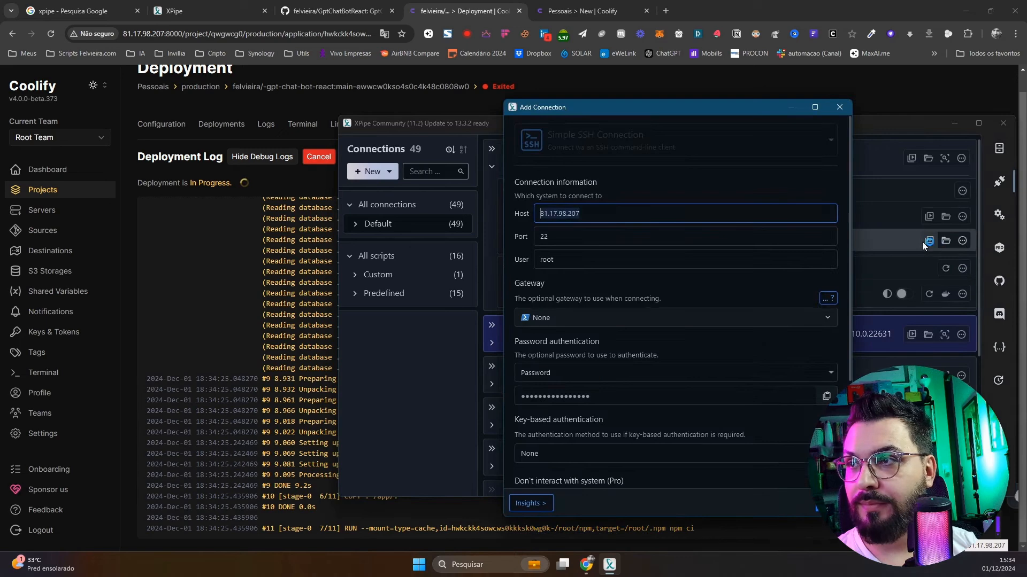
drag(610, 219, 501, 210)
text(37.60.235.35)
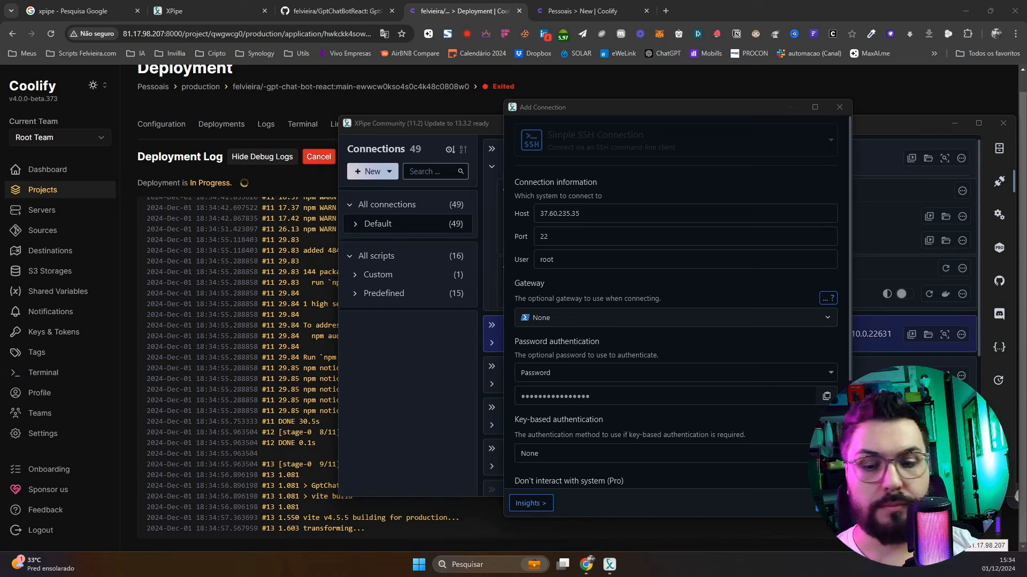
click(582, 260)
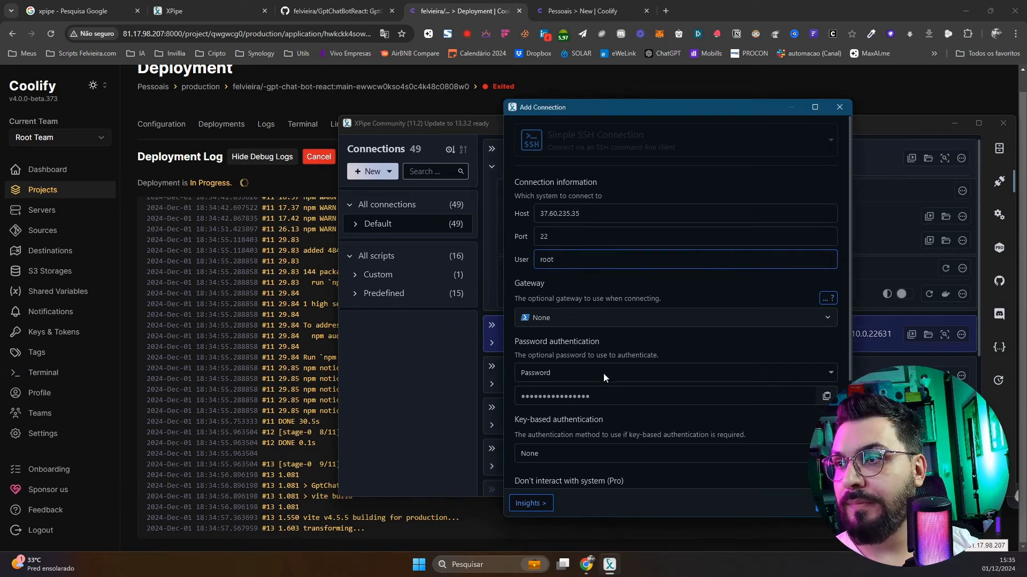
click(636, 395)
key(ctrl+v)
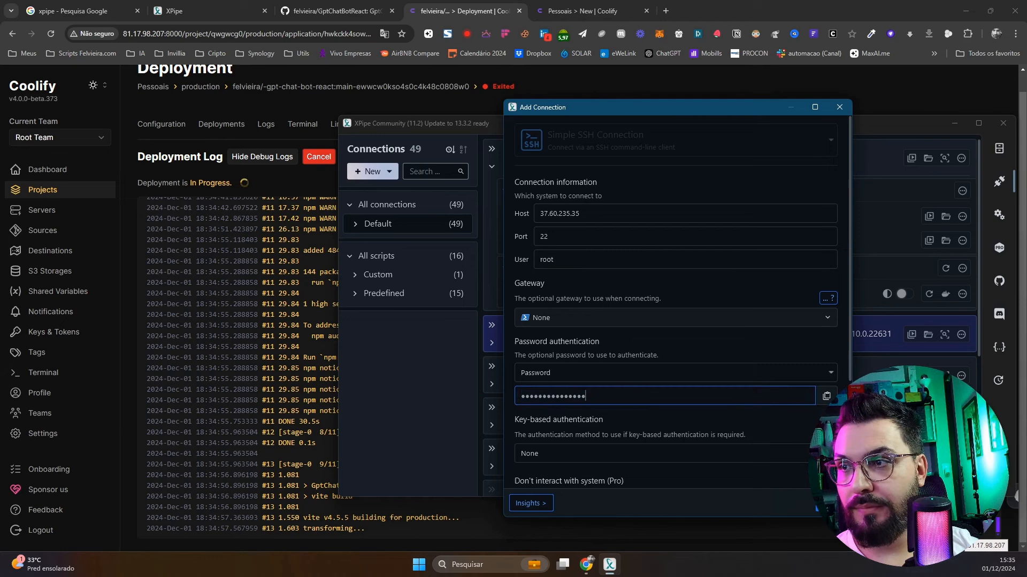
click(831, 504)
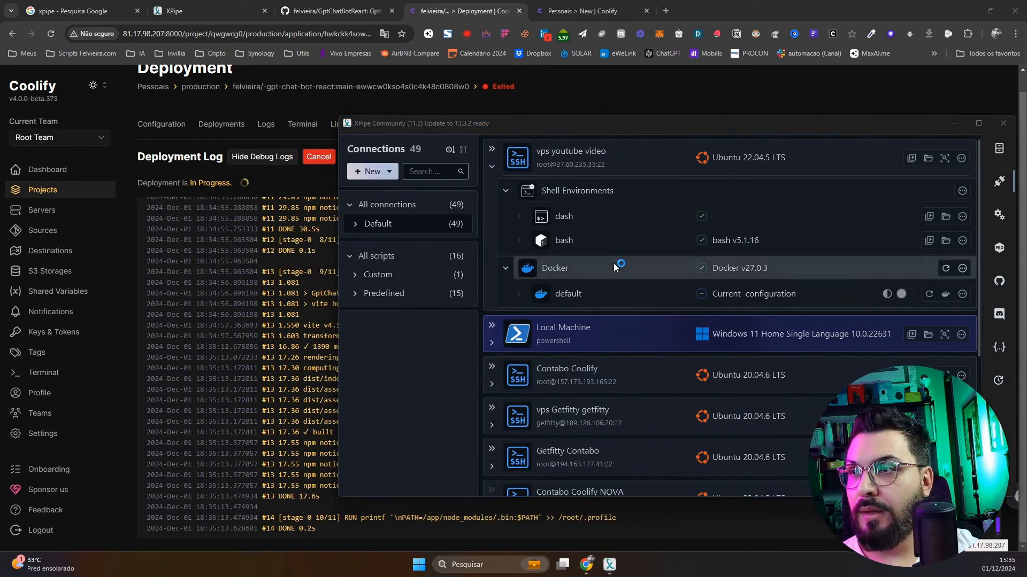
click(606, 249)
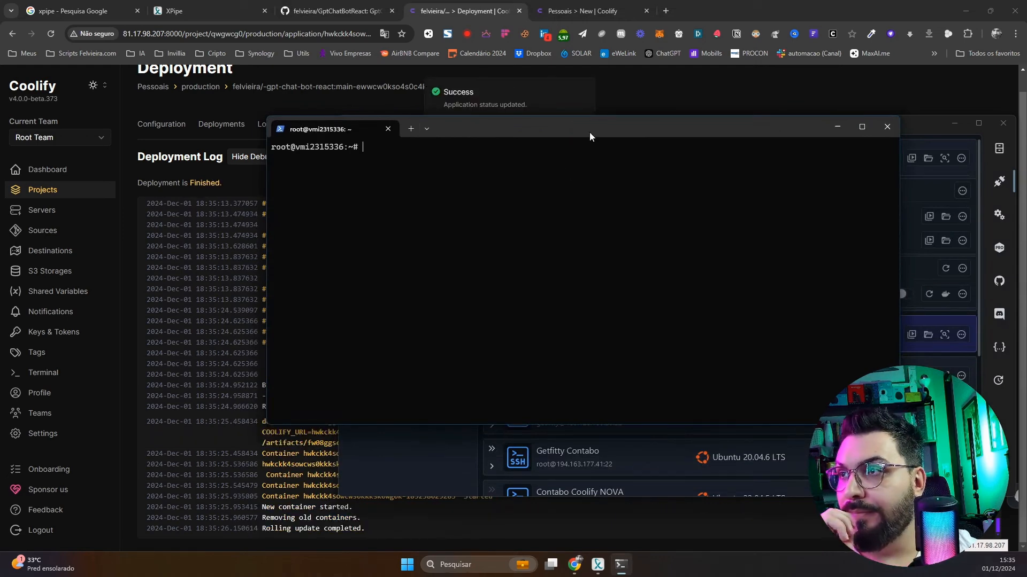
Move the terminal aside and minimize XPipe and the terminal to reveal the deployment log
drag(592, 126, 655, 219)
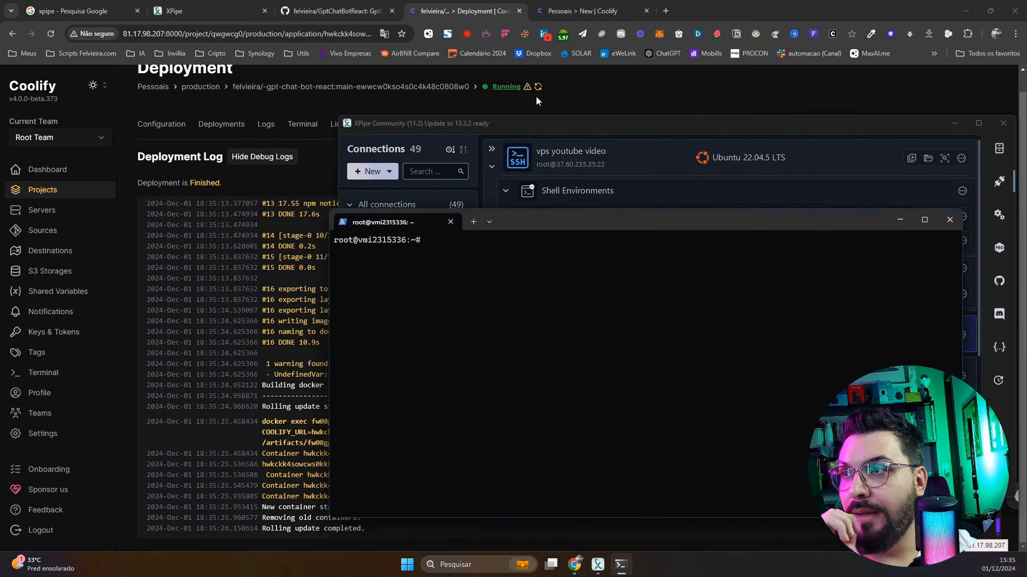
click(954, 123)
drag(768, 230, 749, 168)
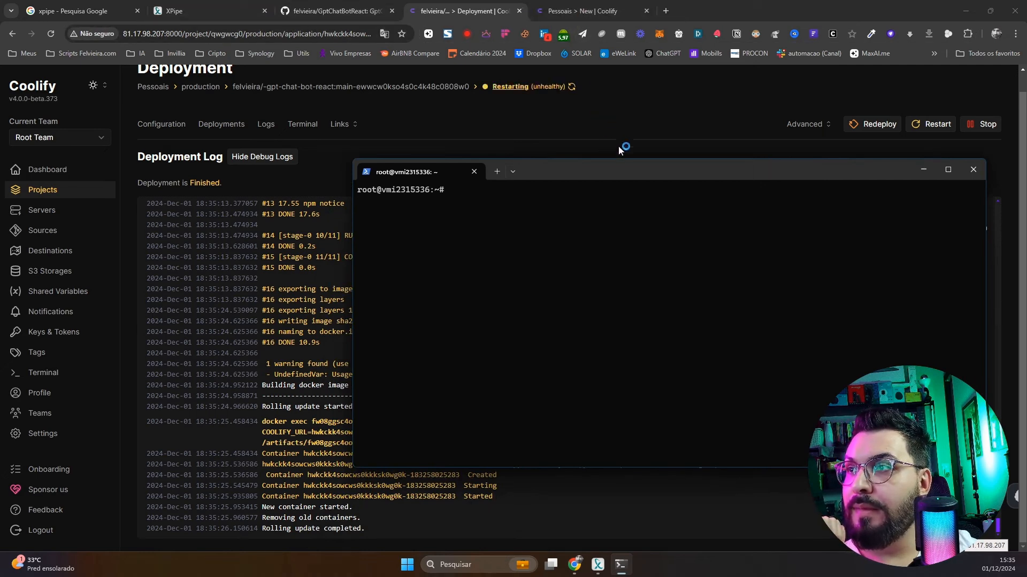
click(921, 170)
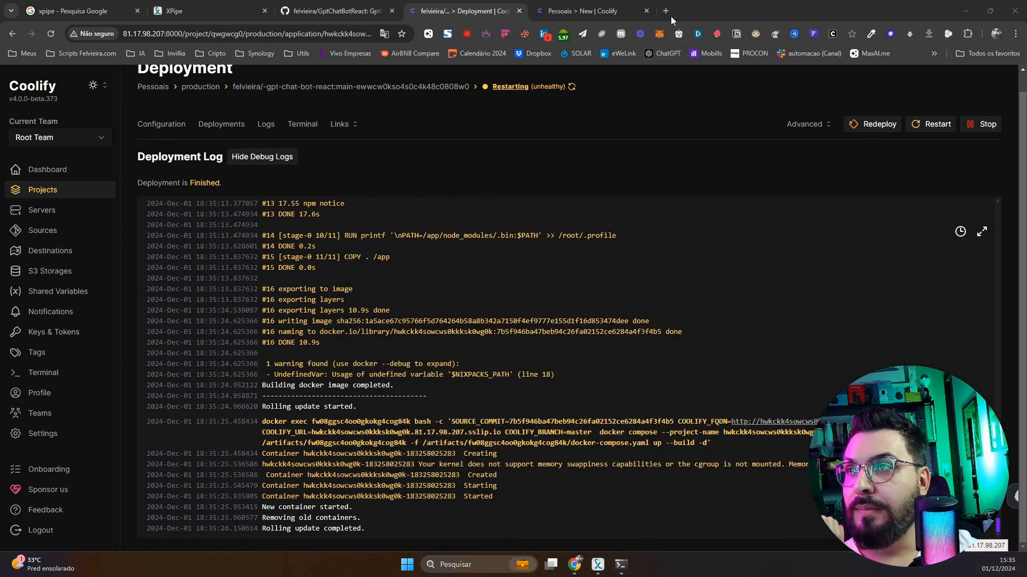
Search Google for 'coolify install' and open the Installation - Self-hosted docs result
click(592, 9)
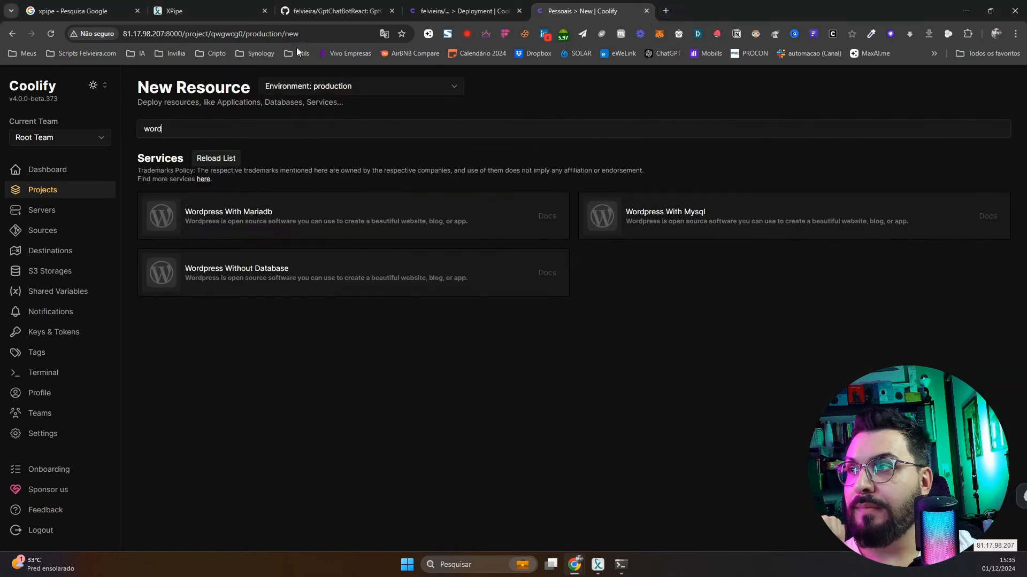
click(299, 26)
text(coolify insta)
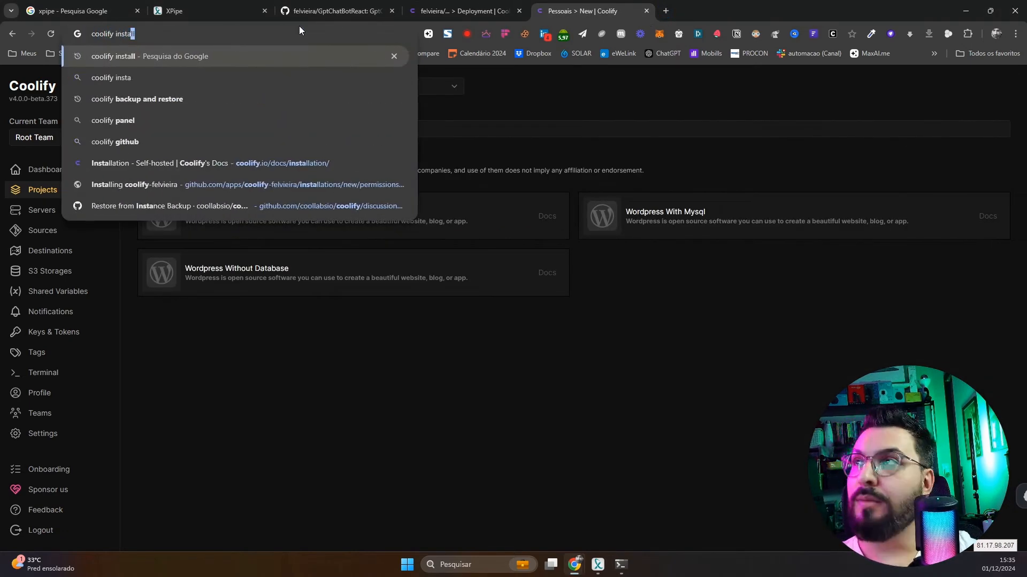
key(Return)
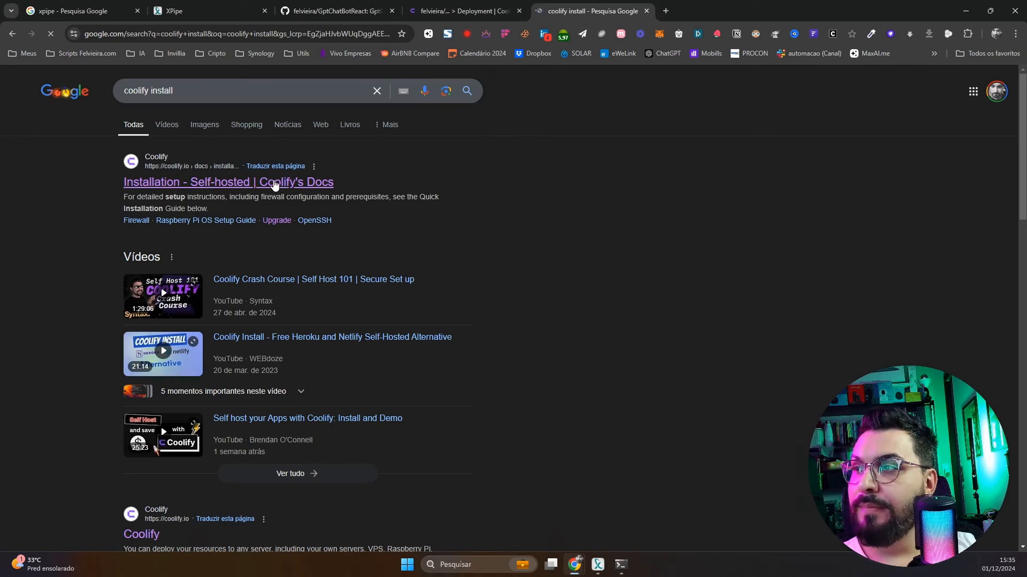
click(275, 182)
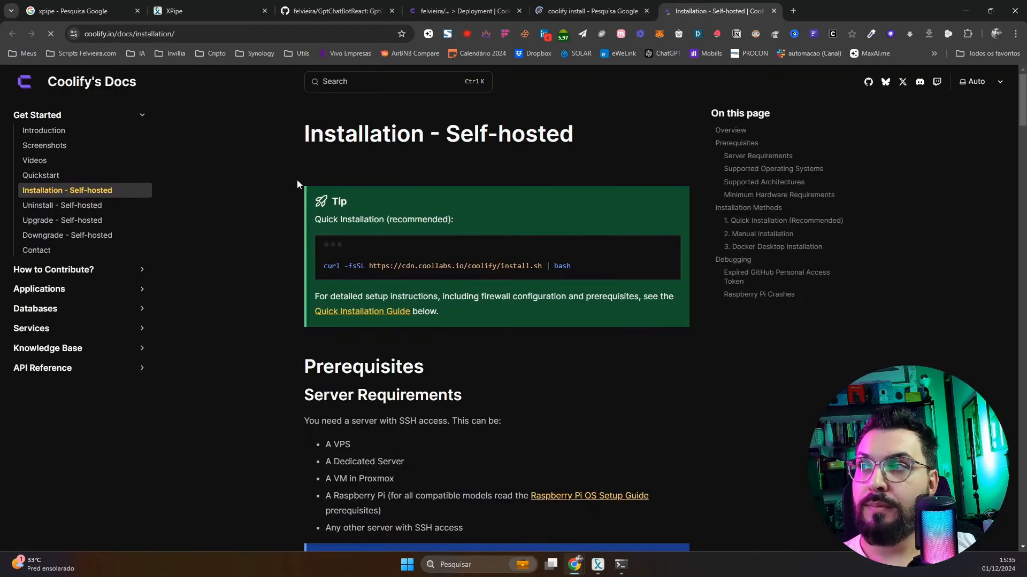
Copy the docs' quick-install curl command and run it in the VPS root terminal
click(667, 266)
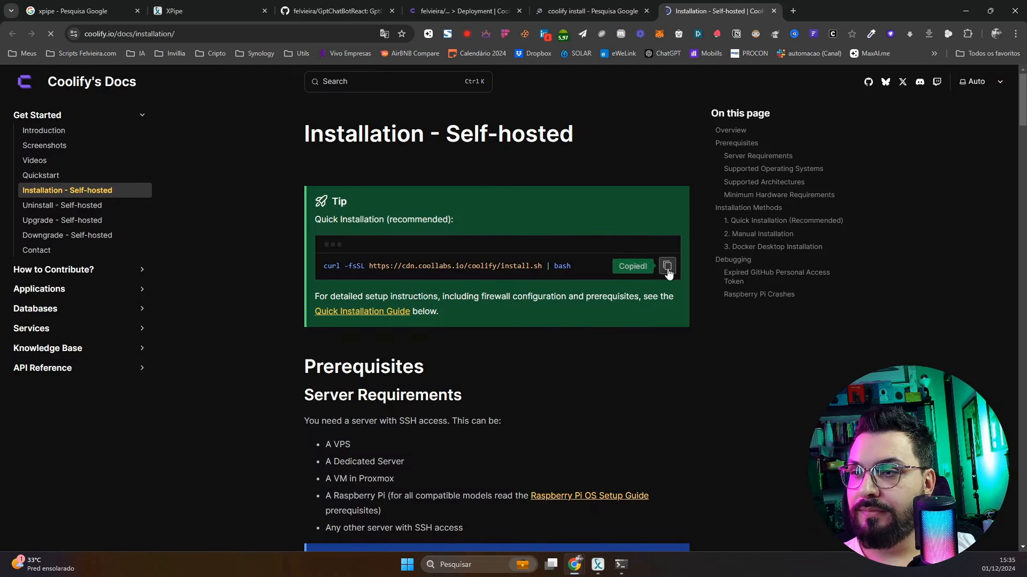
click(621, 565)
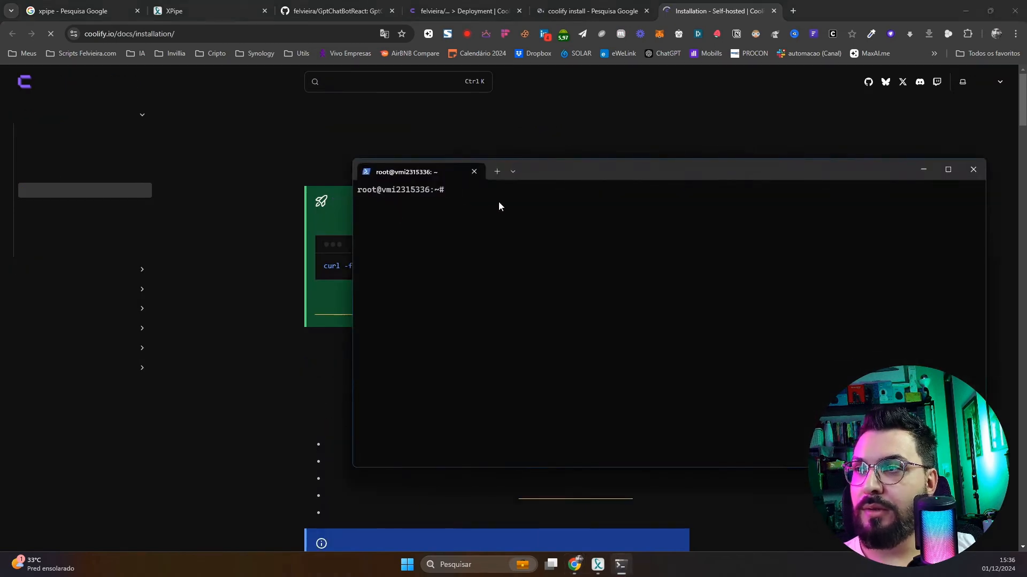
key(ctrl+v)
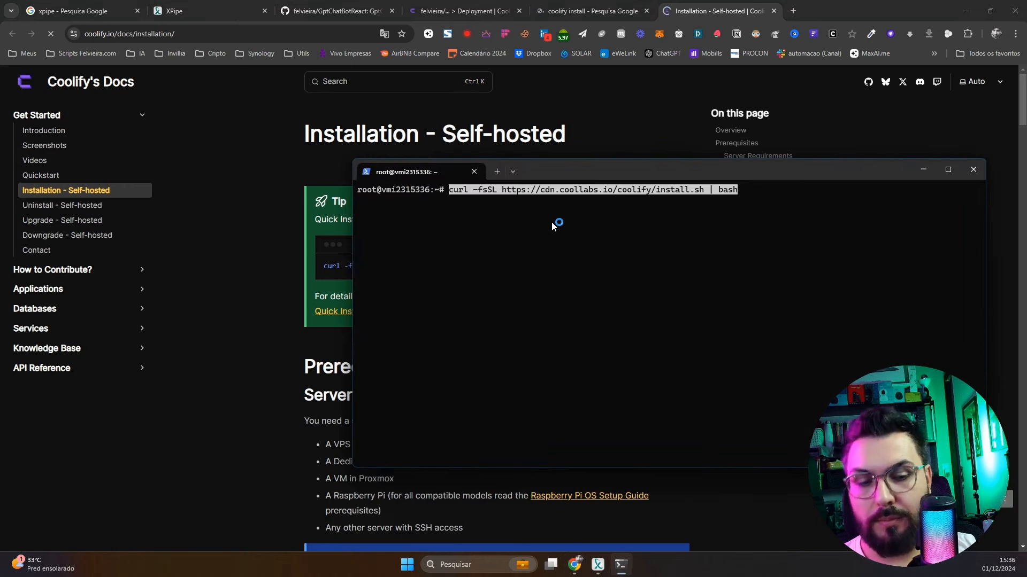
key(Return)
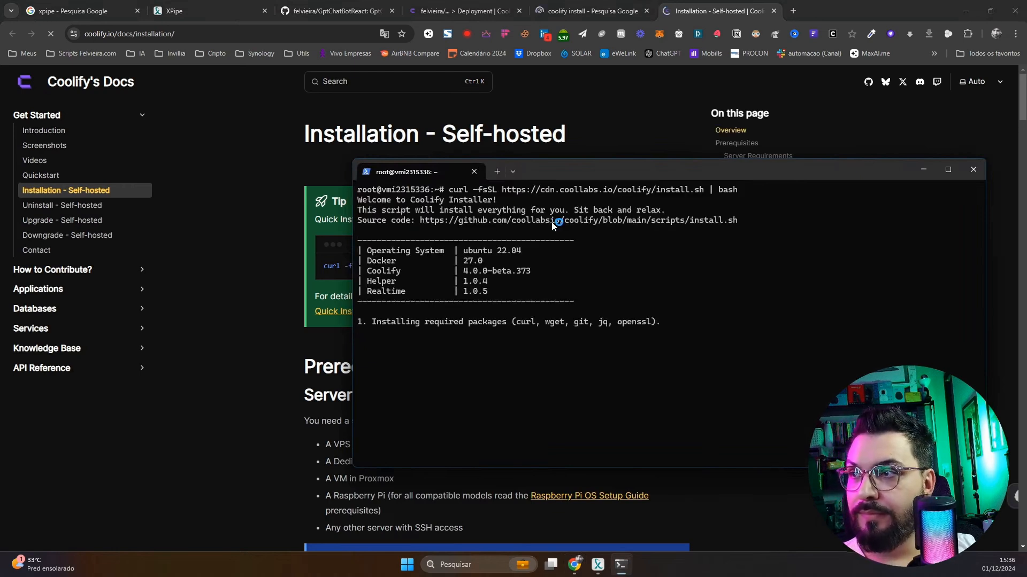
drag(700, 173, 615, 153)
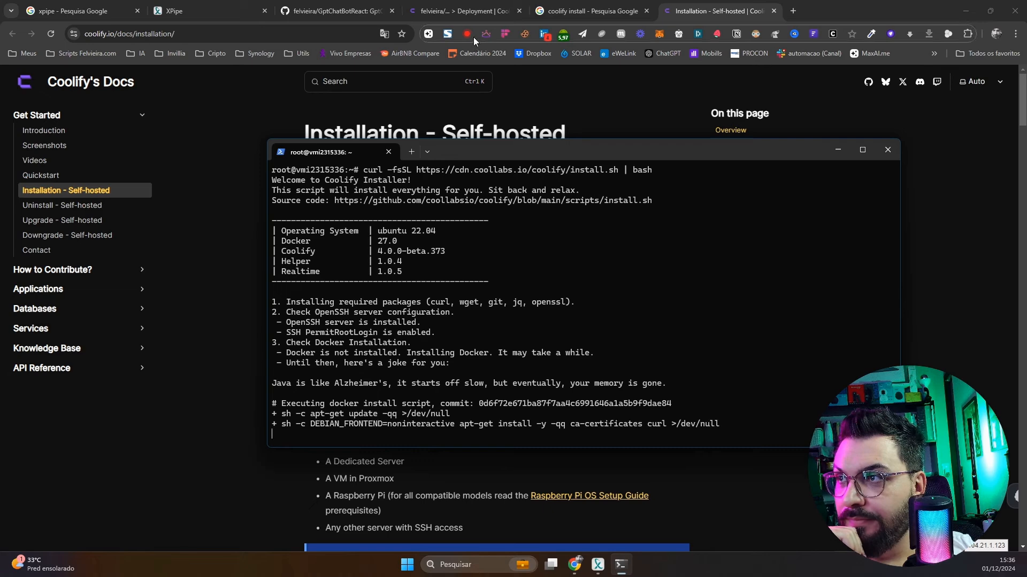
click(433, 12)
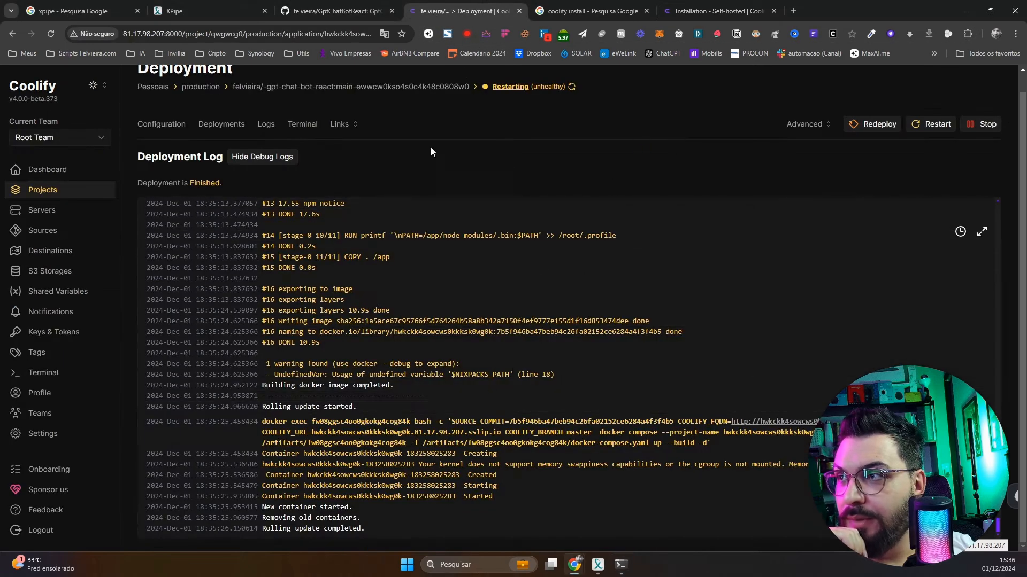
Open the app's Logs page and turn on Stream Logs
click(178, 125)
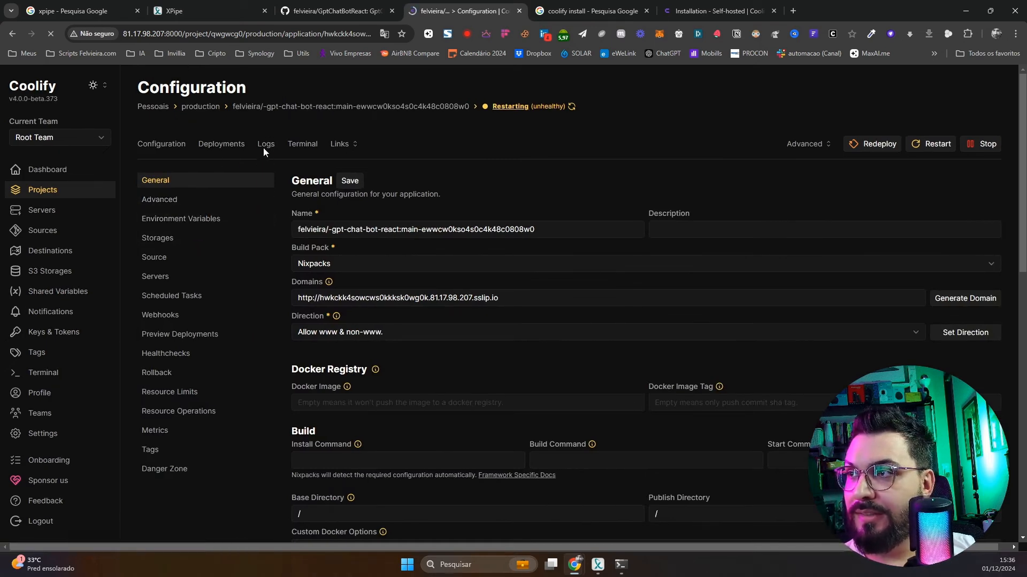
click(624, 565)
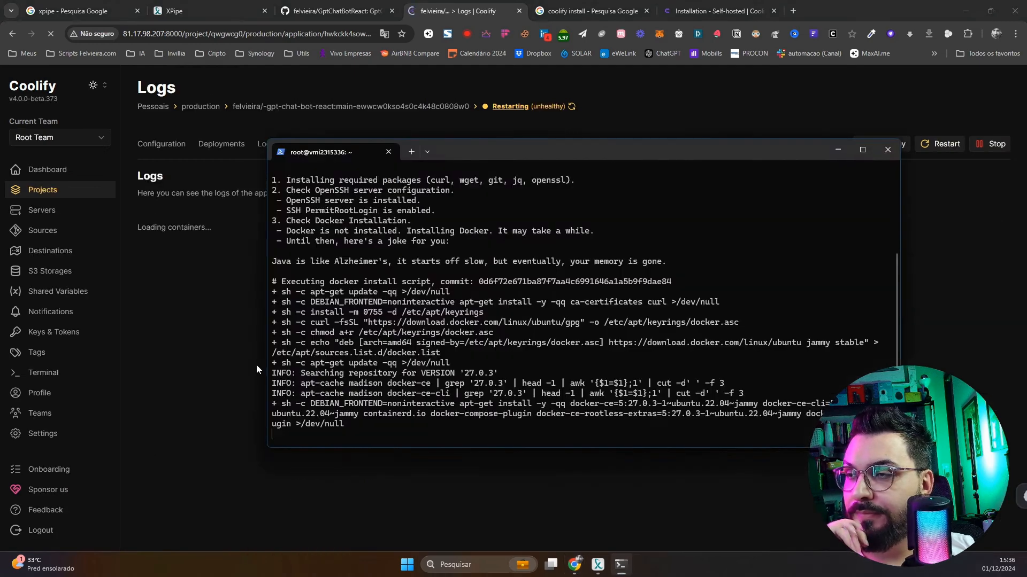
click(236, 373)
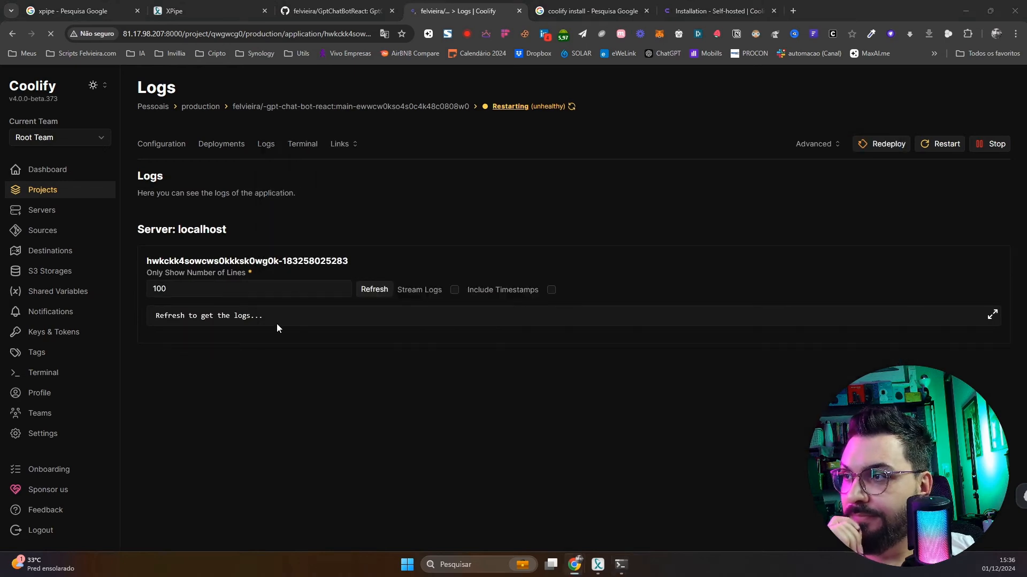
click(452, 290)
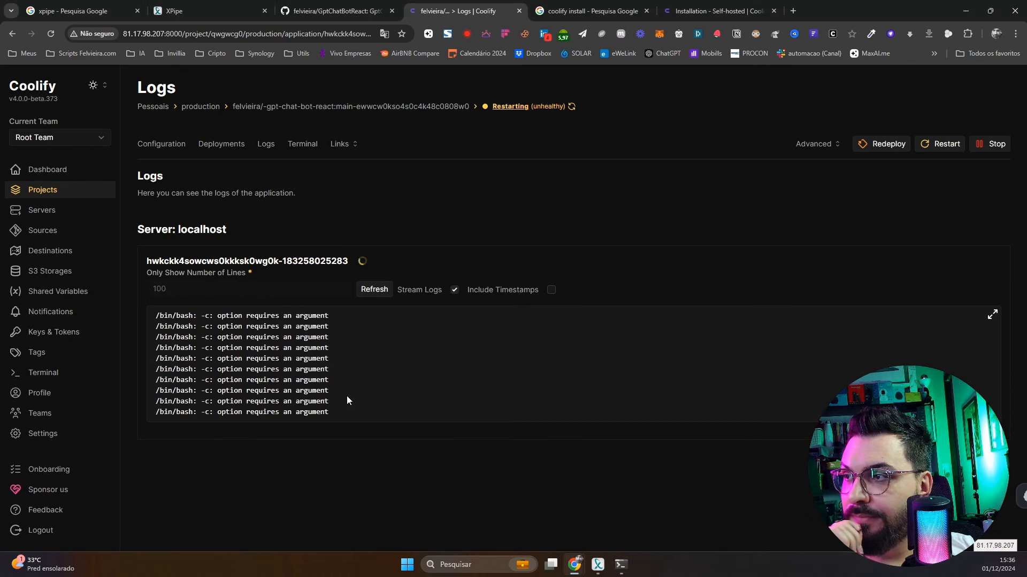
Toggle the log fullscreen view on and off, then check the installer's progress in the terminal
click(990, 315)
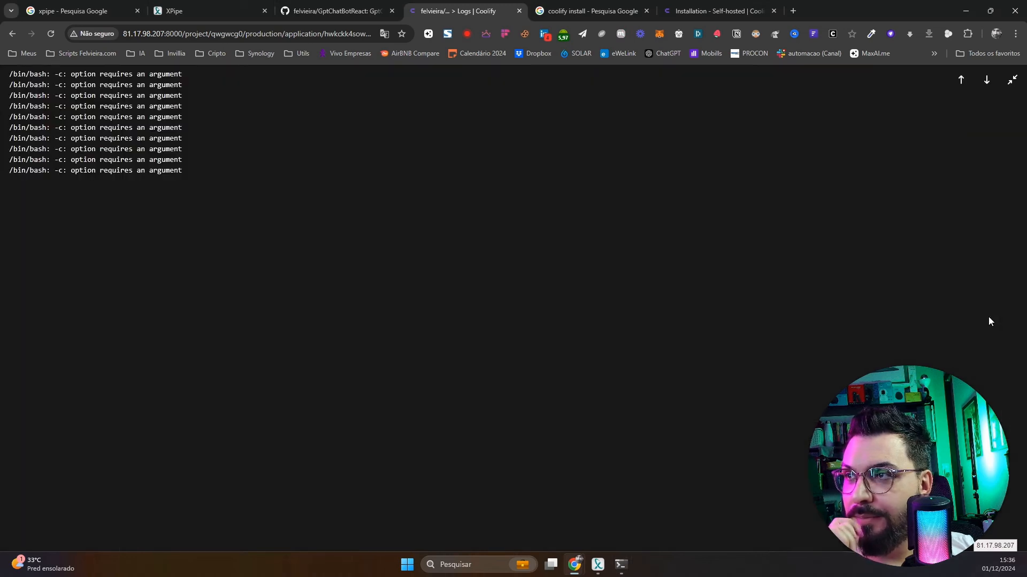
click(1011, 81)
mouse_move(619, 573)
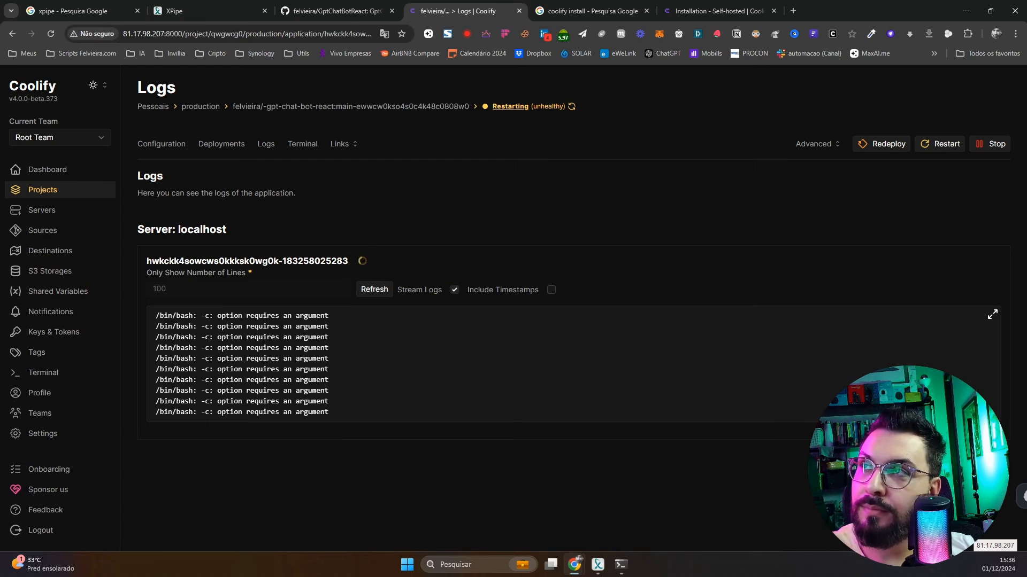
click(621, 565)
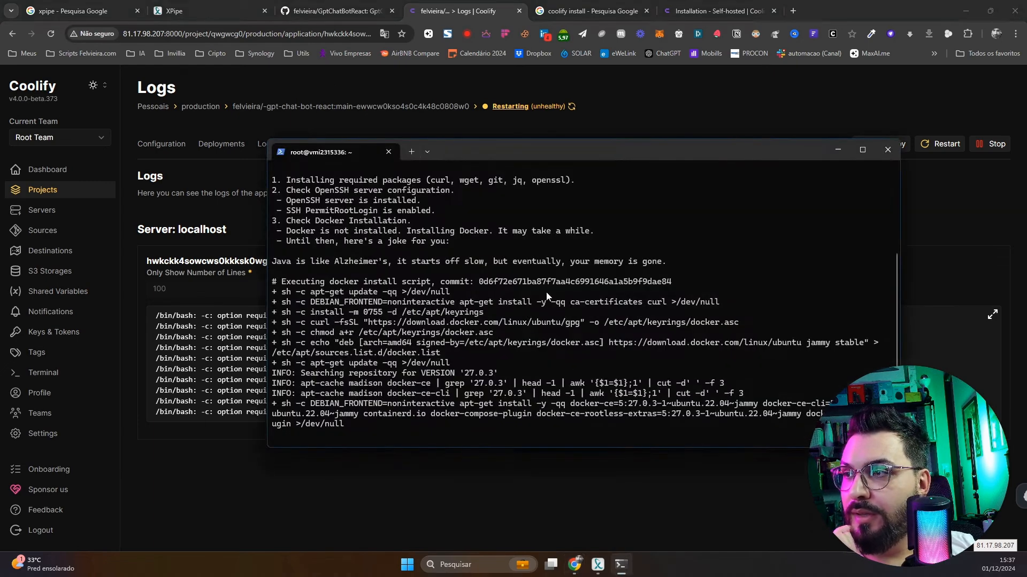
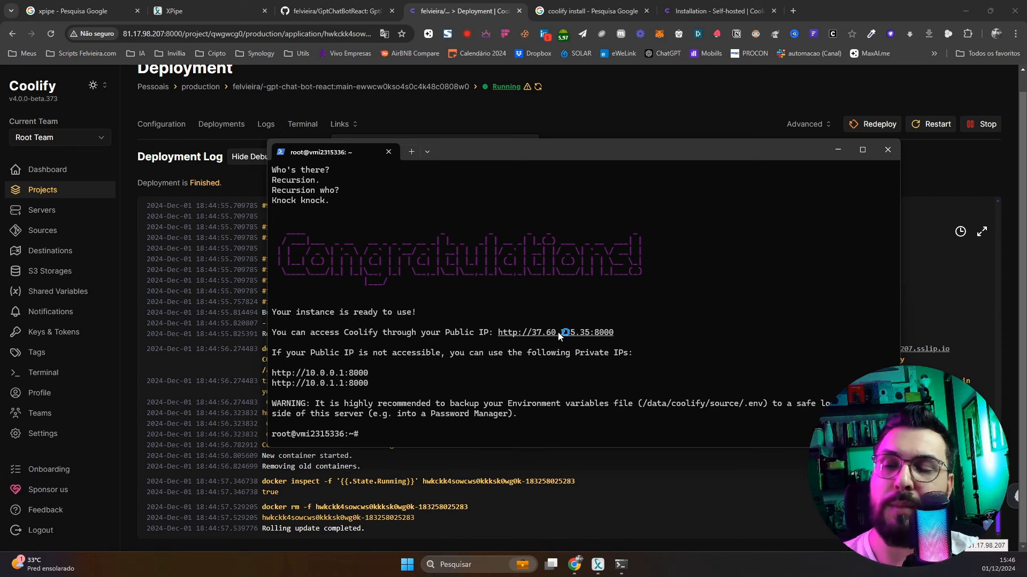
Copy the new Coolify instance's public IP URL from the terminal and load it in Chrome
drag(620, 333, 503, 330)
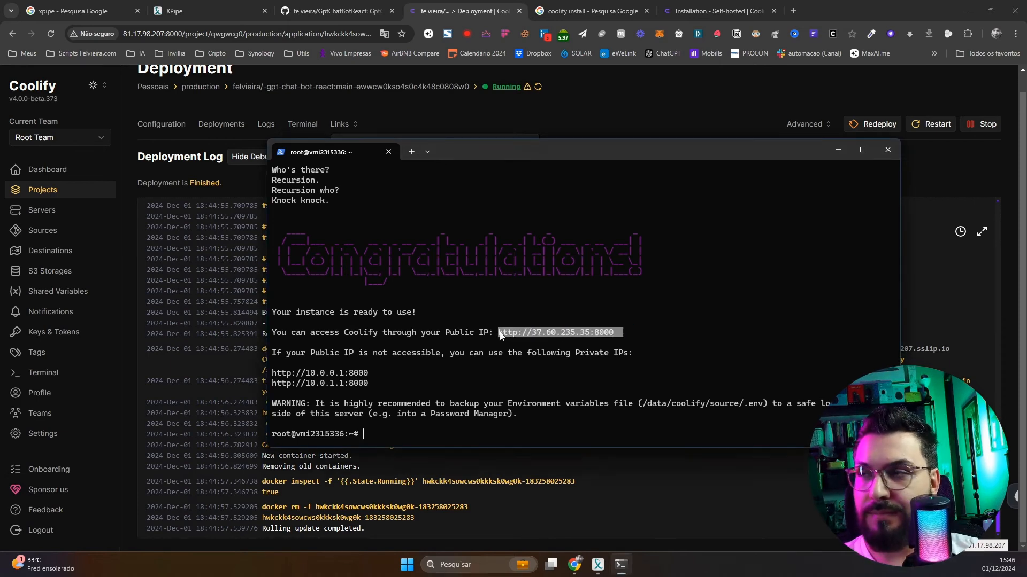
key(ctrl+c)
click(522, 29)
click(586, 11)
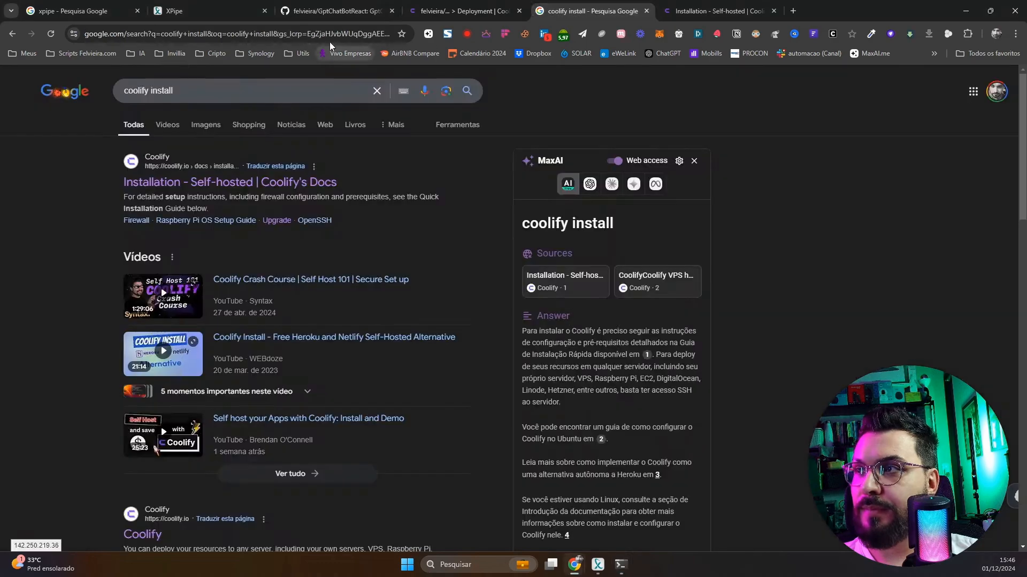
click(330, 40)
key(ctrl+v)
key(Return)
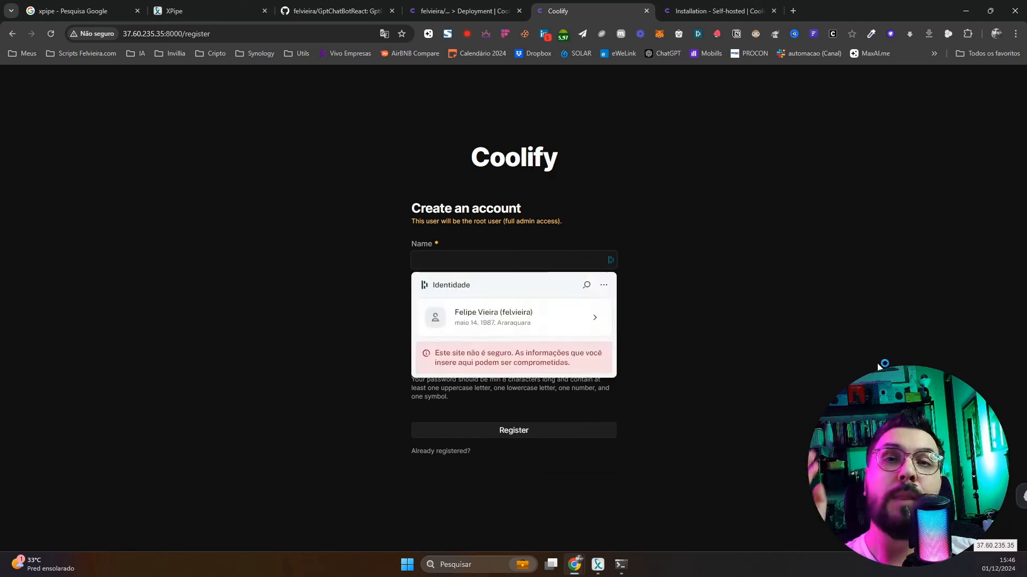
click(480, 14)
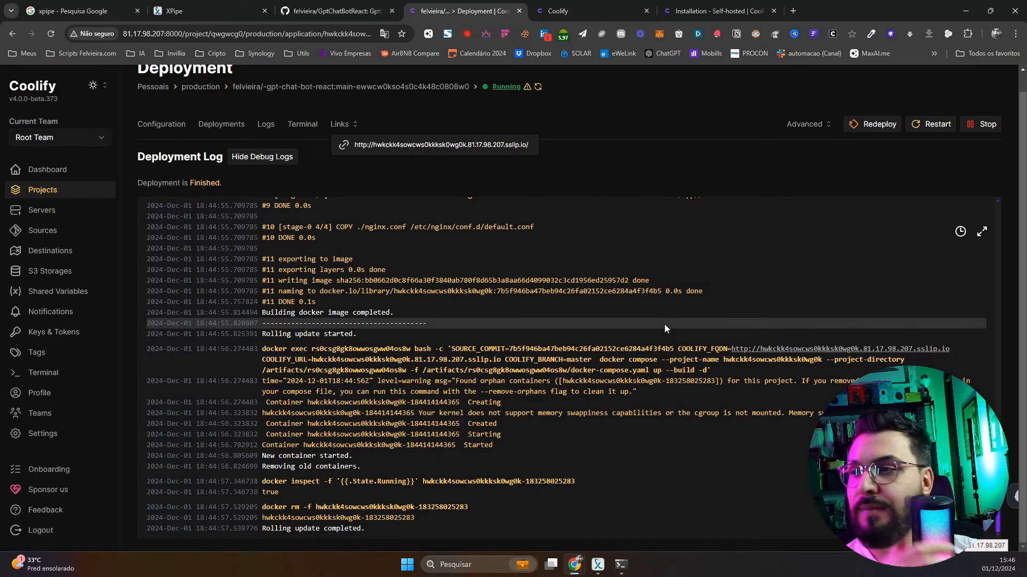
Review the chatbot app's build settings: publish directory /dist and static site enabled
click(171, 124)
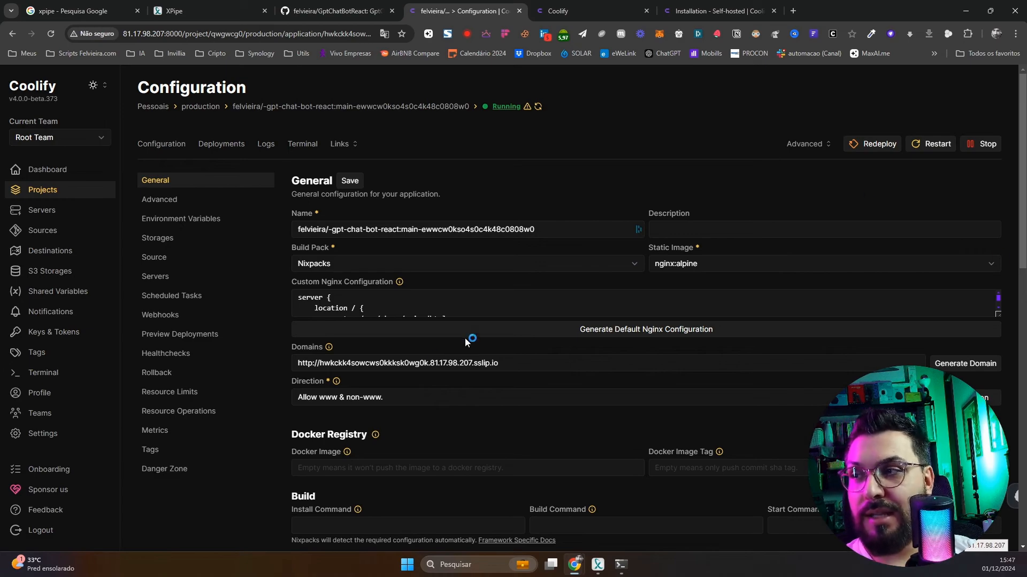
scroll(464, 338, down, 4)
scroll(614, 379, down, 4)
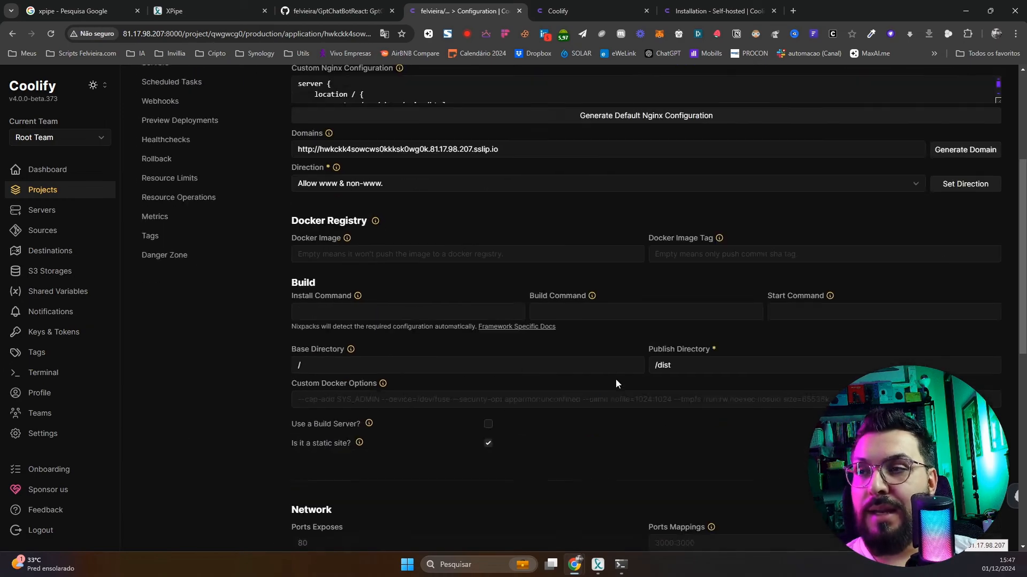
scroll(616, 383, down, 4)
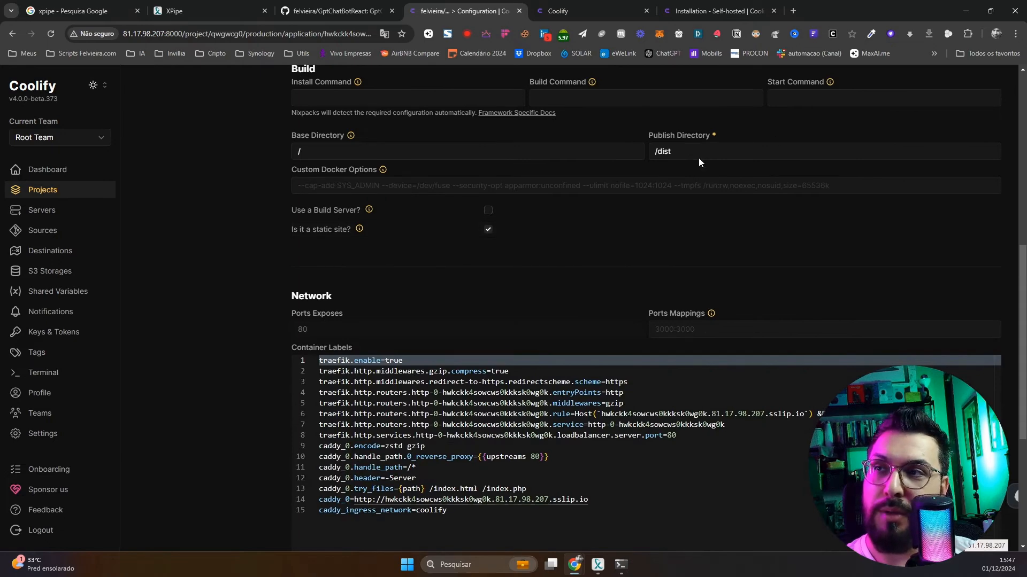
drag(699, 159, 620, 144)
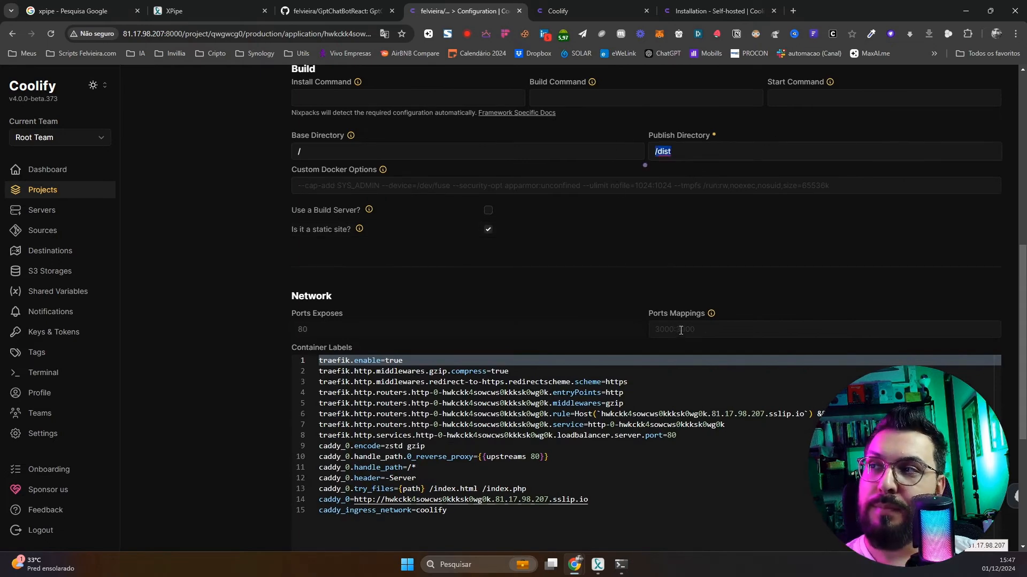
scroll(707, 444, up, 3)
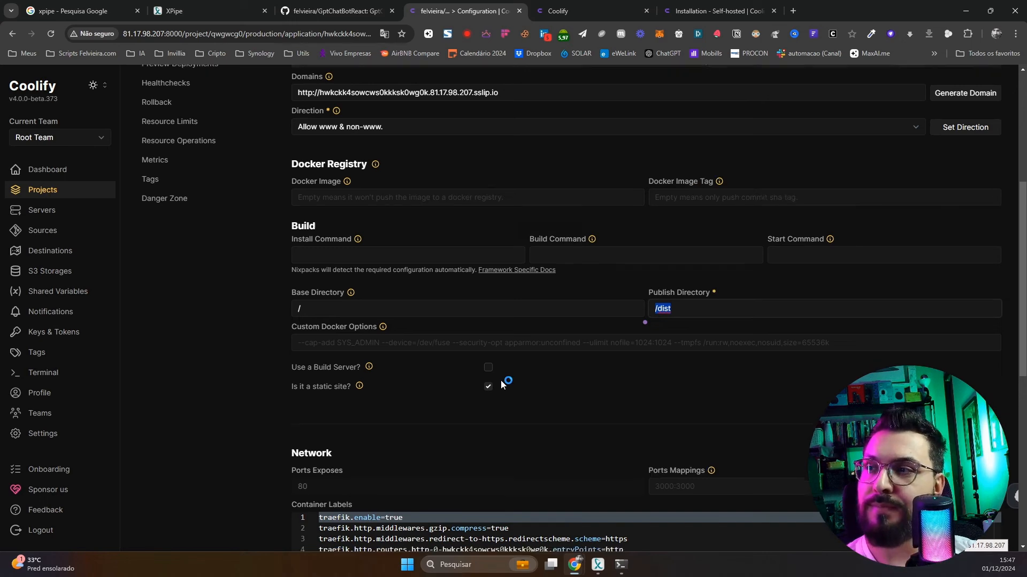
scroll(501, 381, down, 1)
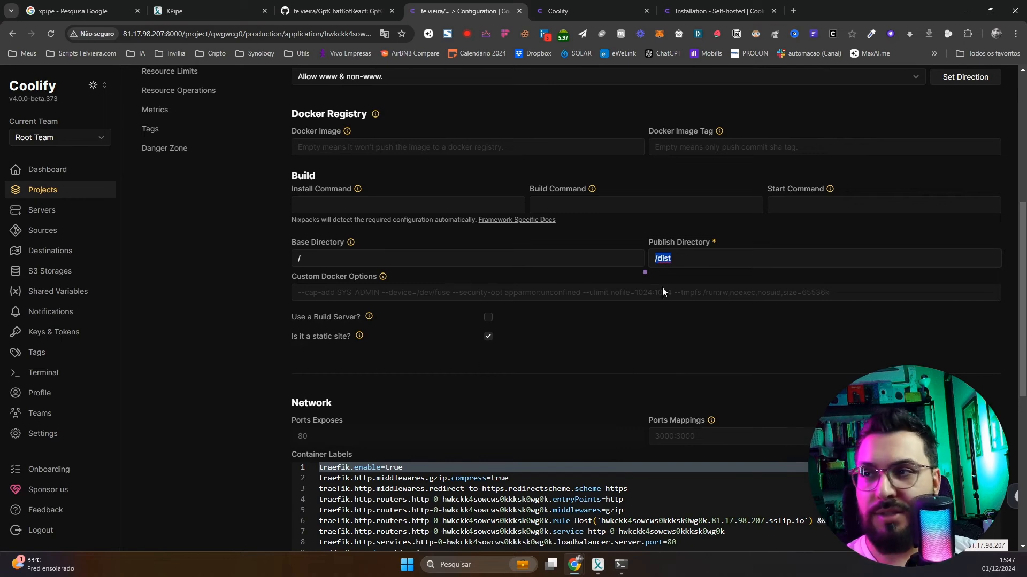
scroll(893, 234, up, 6)
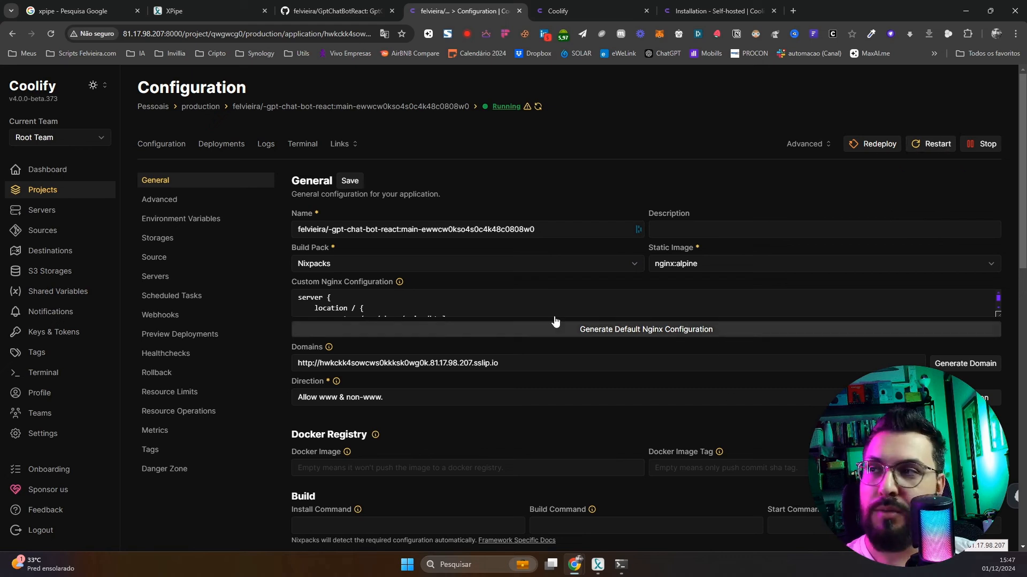
click(340, 144)
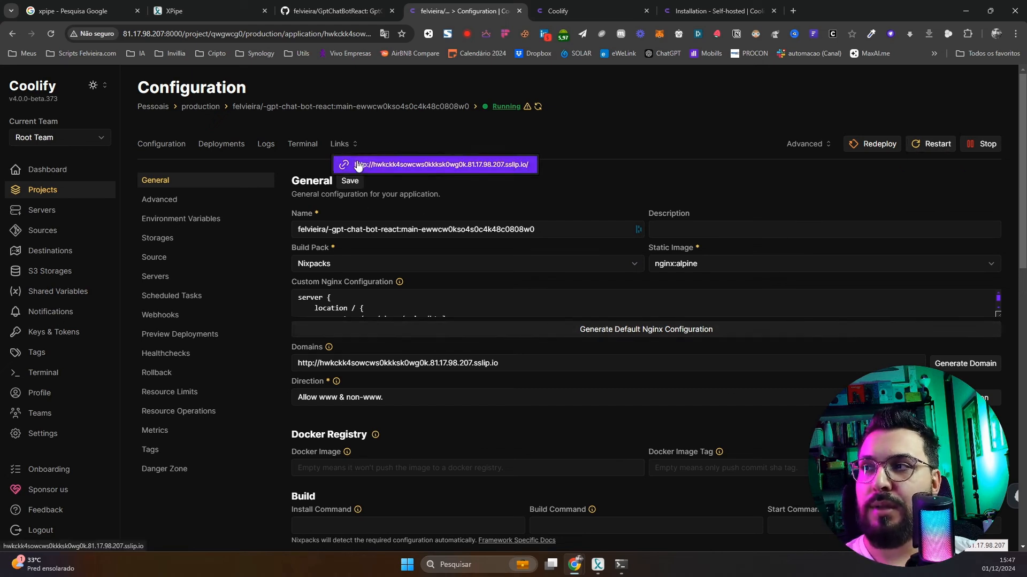
Open the deployed chatbot in a 320px mobile emulated viewport and skip the onboarding
click(358, 165)
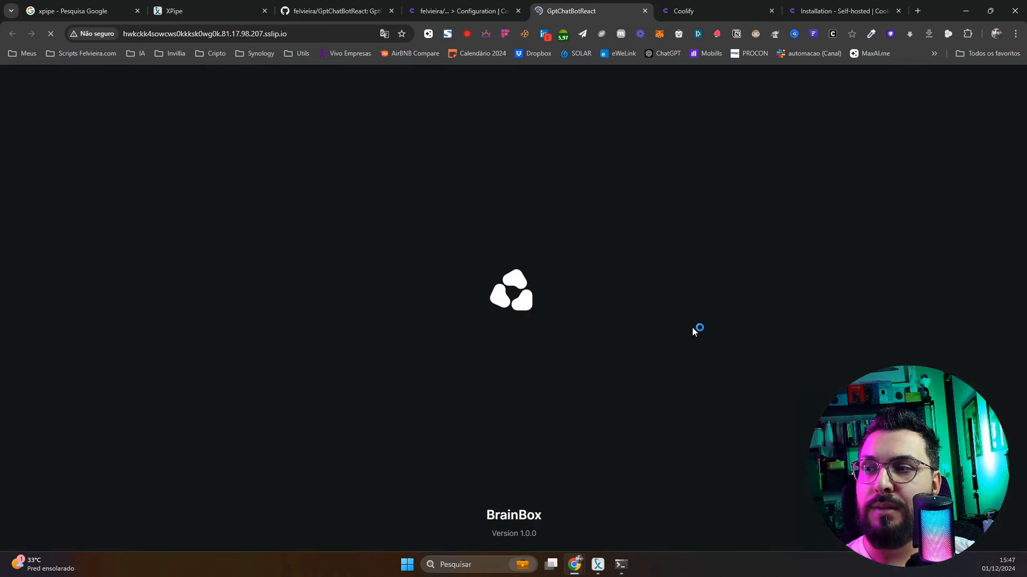
right_click(692, 327)
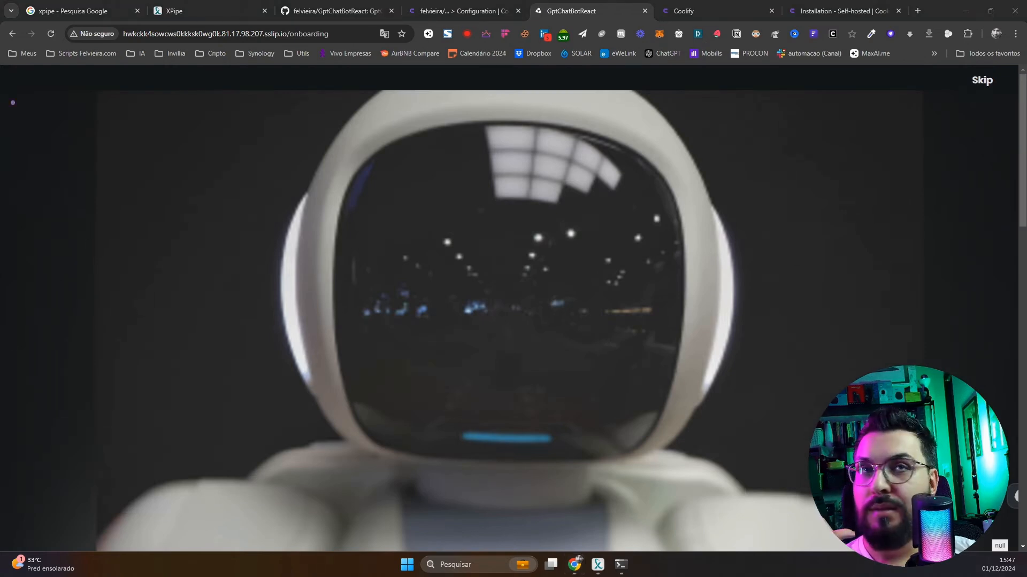
key(ctrl+shift+m)
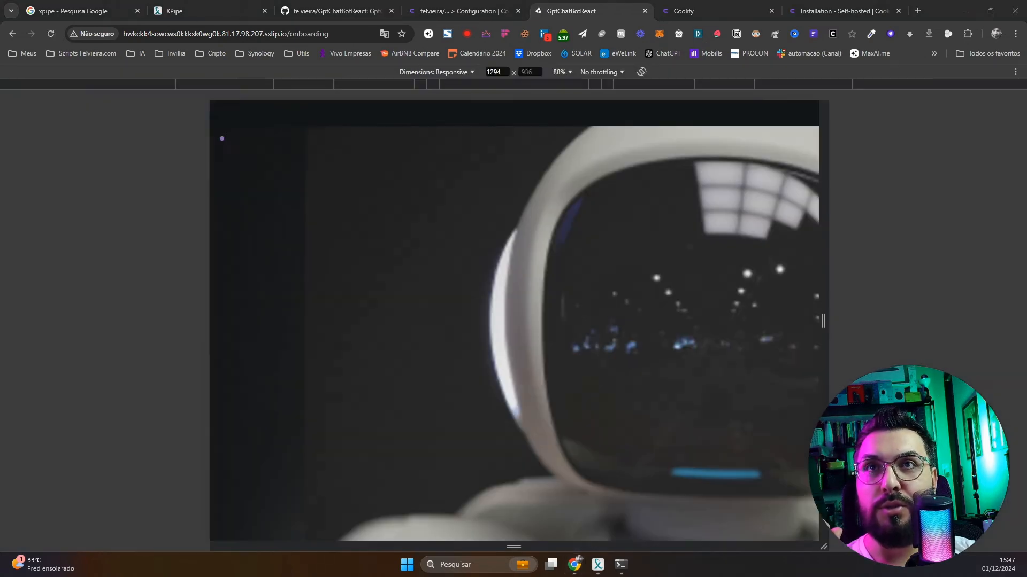
click(525, 87)
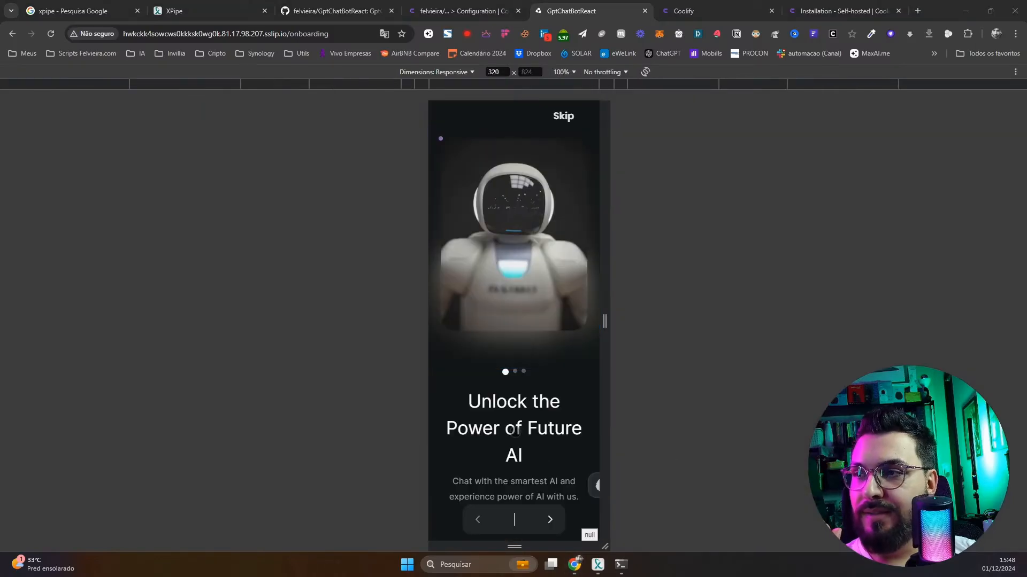
click(508, 254)
click(549, 519)
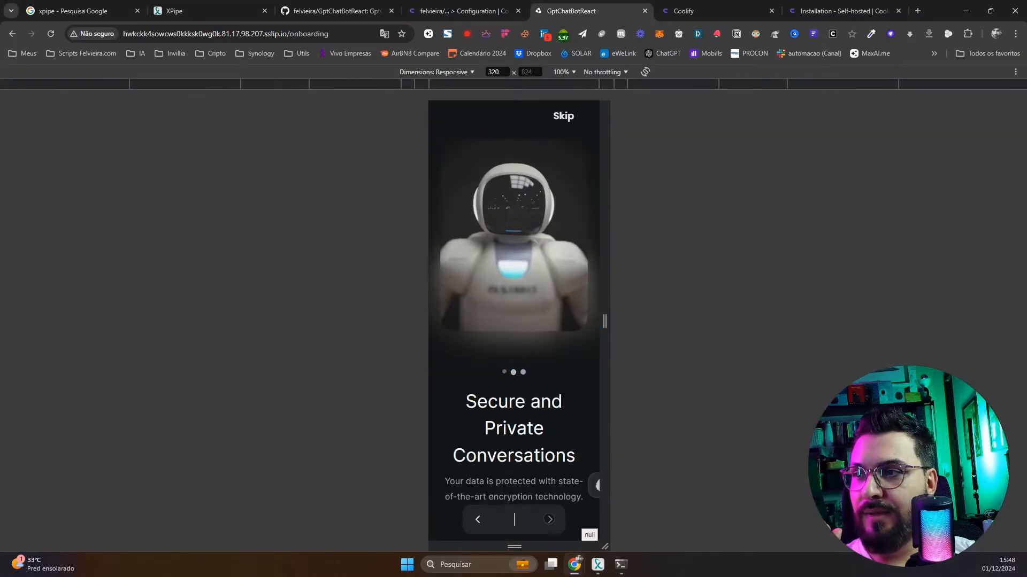
click(550, 520)
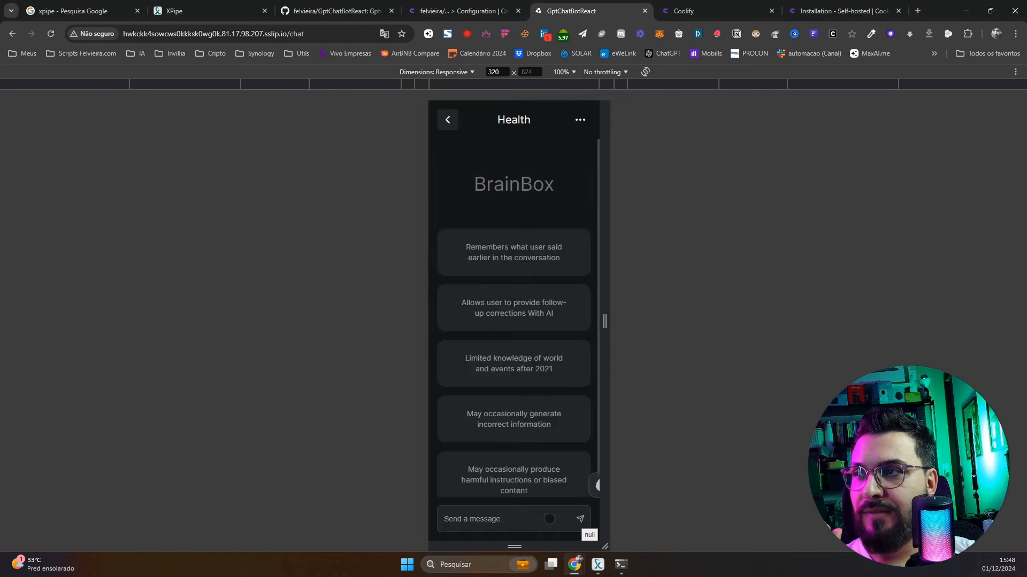
Send a test message in the chat and check the console's OpenAI 401 Unauthorized error
click(492, 514)
text(olka)
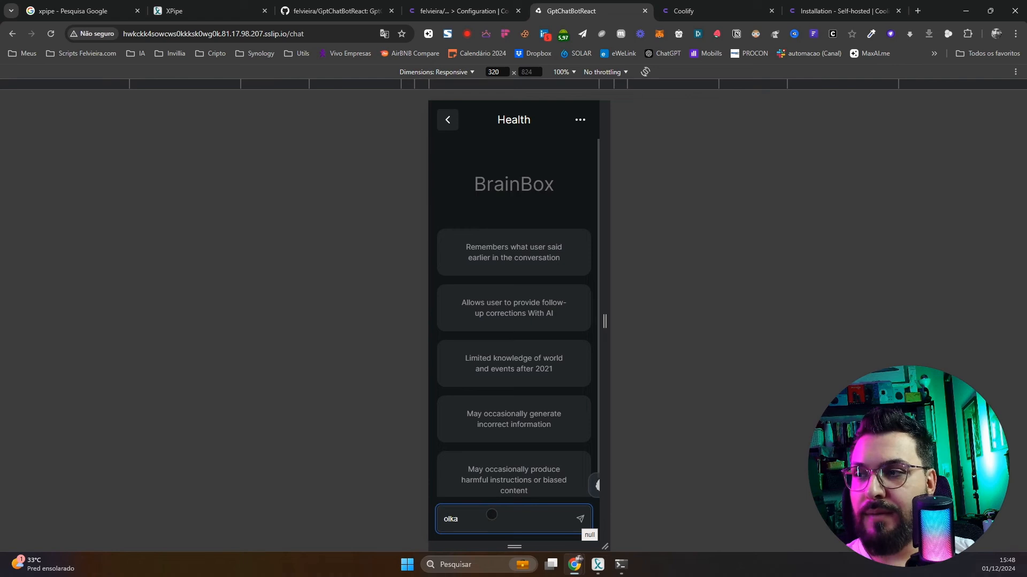
text(la\)
key(Return)
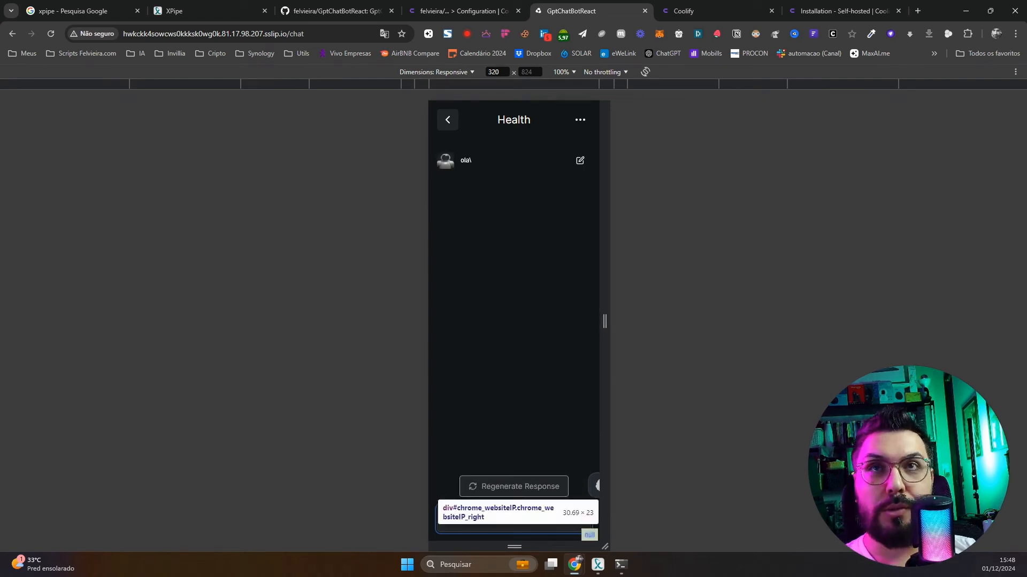
drag(1016, 0, 543, 74)
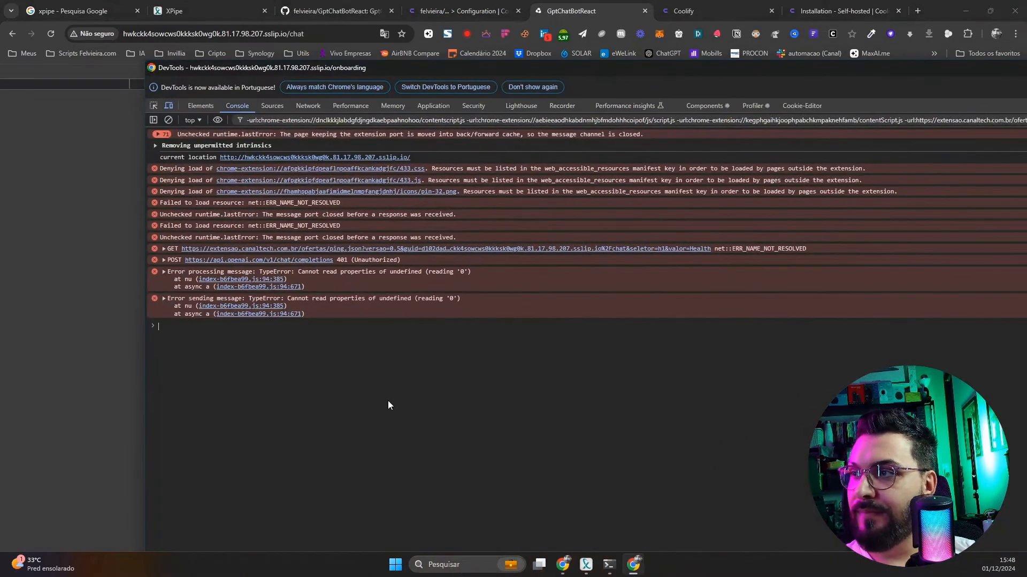
drag(431, 68, 1026, 59)
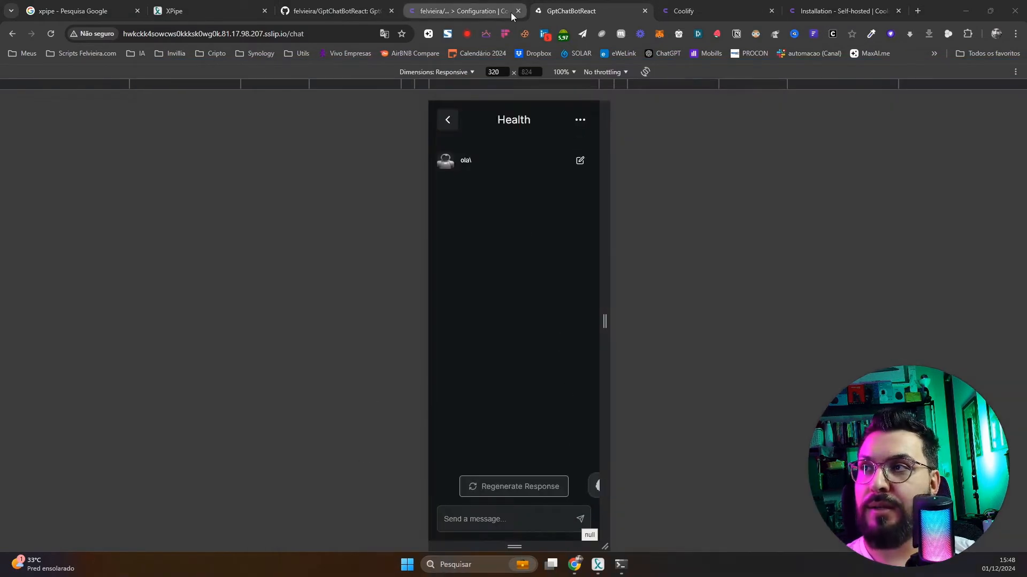
click(487, 12)
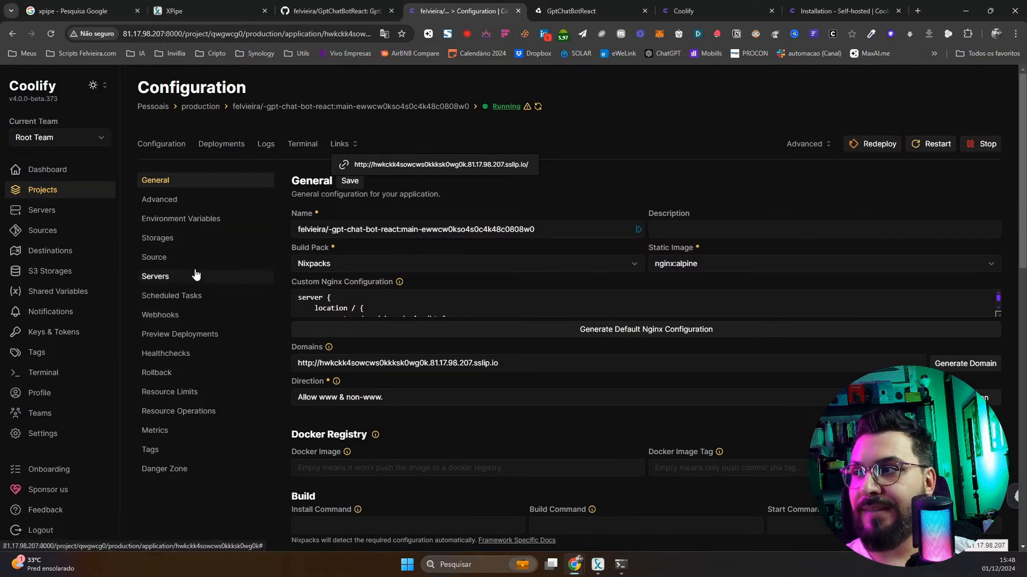
Add the VITE_OPENAI_API_KEY environment variable with the OpenAI API key, then restart the app
click(202, 219)
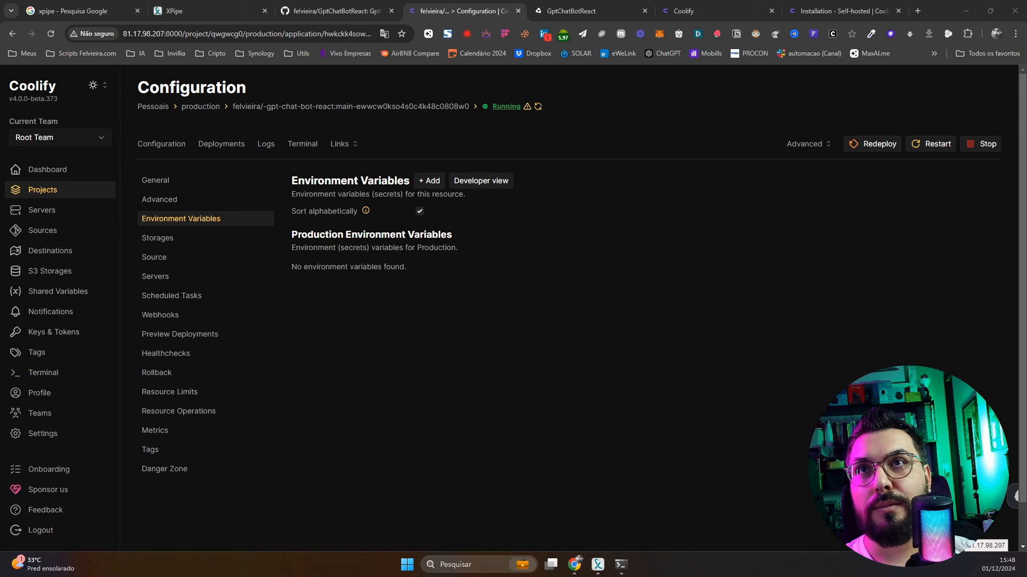
click(428, 182)
key(ctrl+v)
click(519, 308)
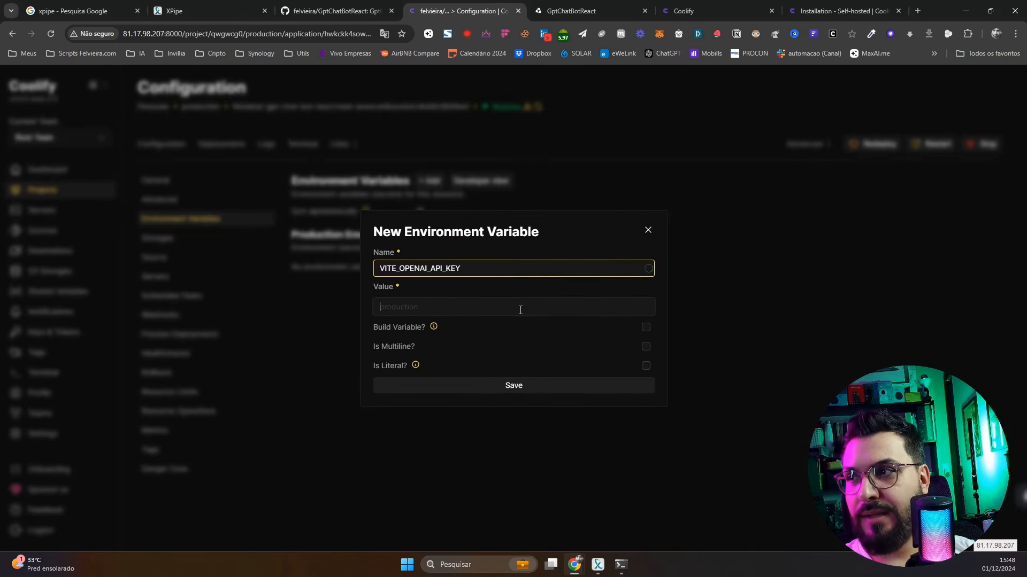
key(alt+Tab)
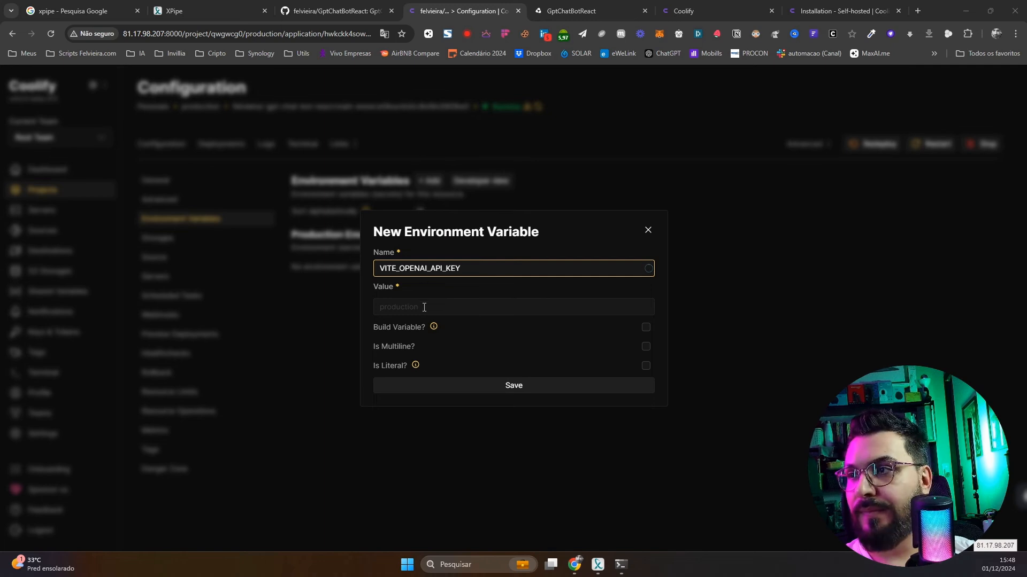
click(479, 268)
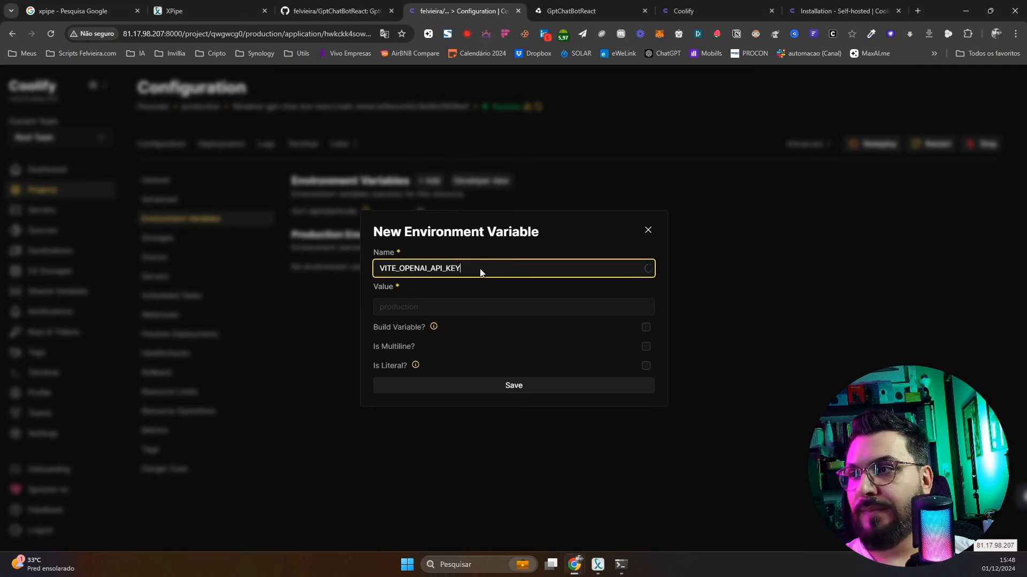
click(452, 305)
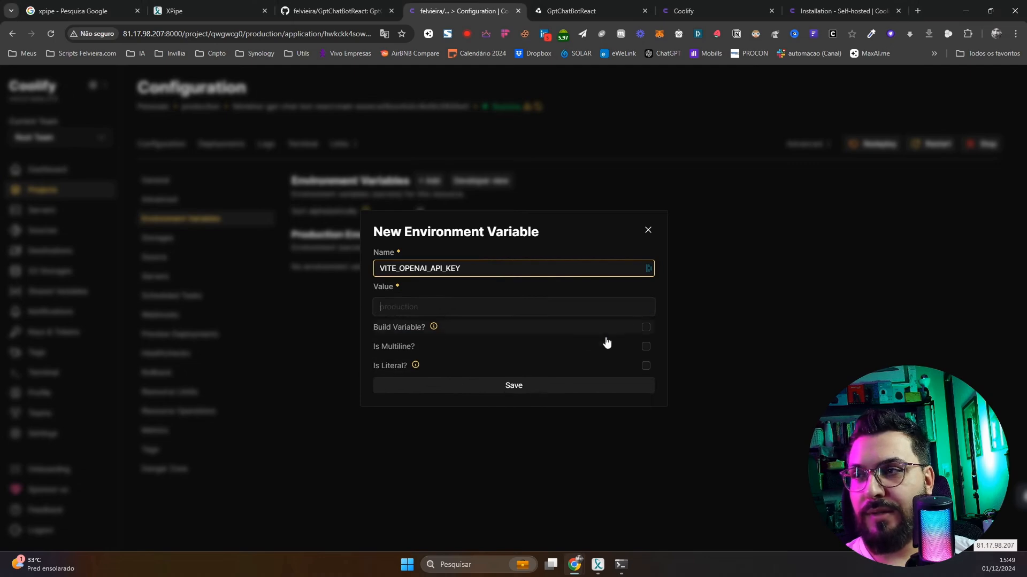
key(ctrl+v)
click(517, 384)
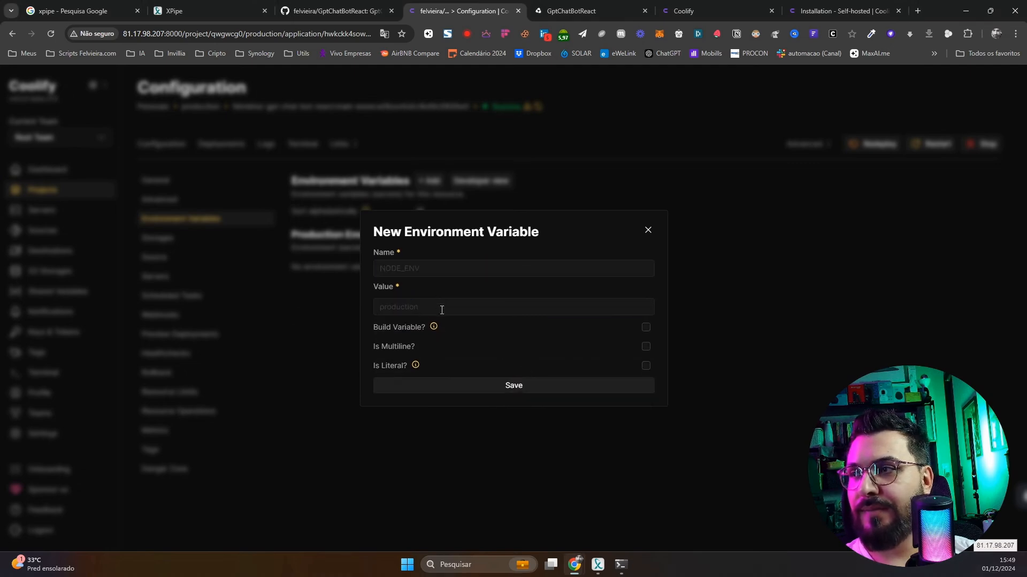
click(648, 230)
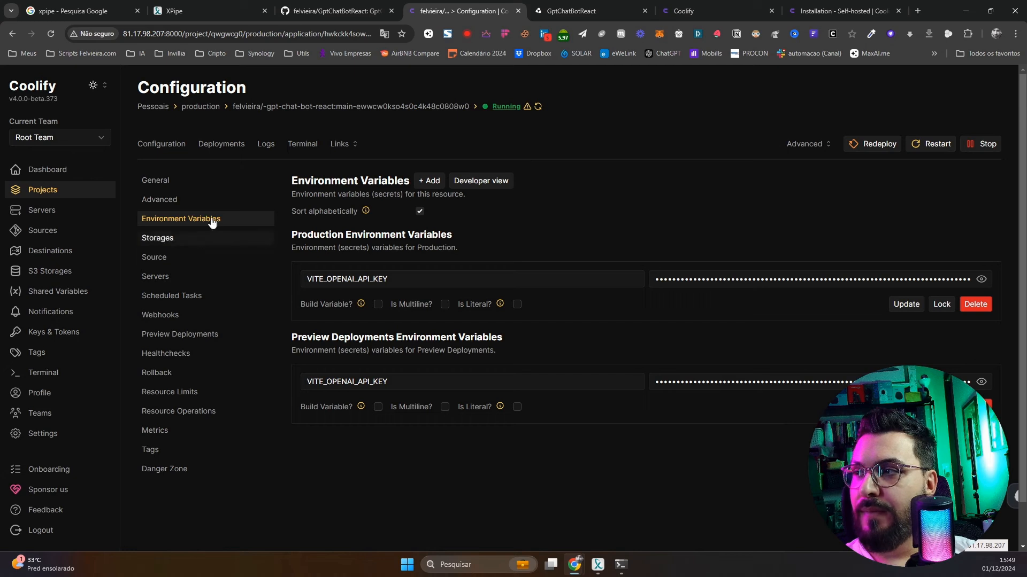
click(927, 144)
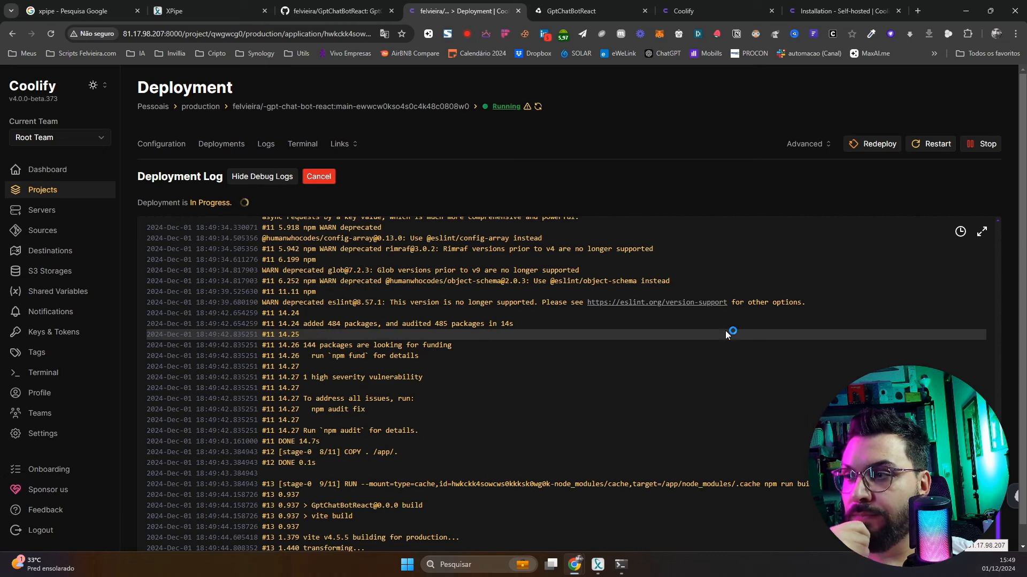
Once redeployed, send 'ola' and 'qual horario de atendimento' to the live chatbot and get replies
scroll(725, 330, down, 2)
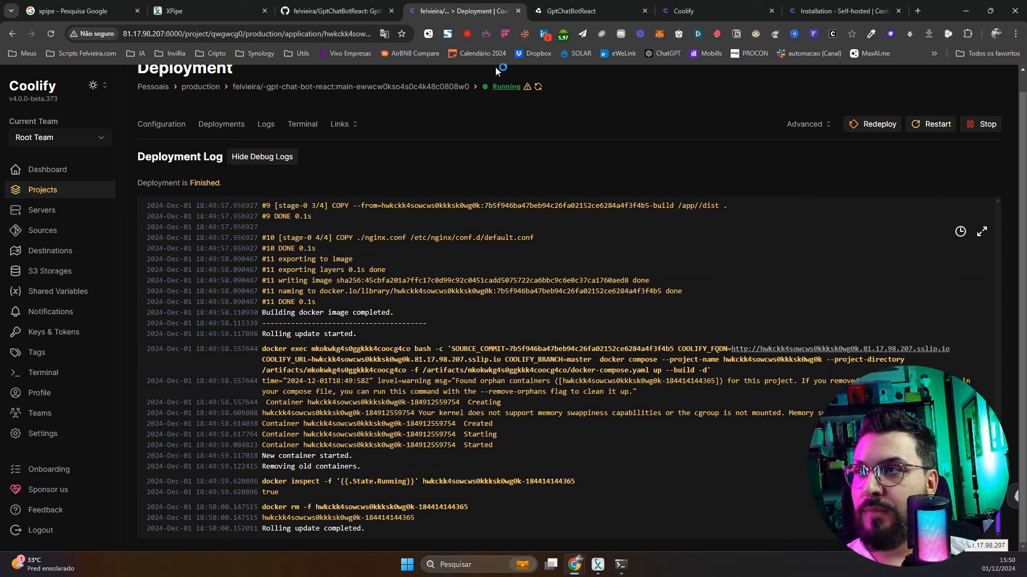
click(560, 16)
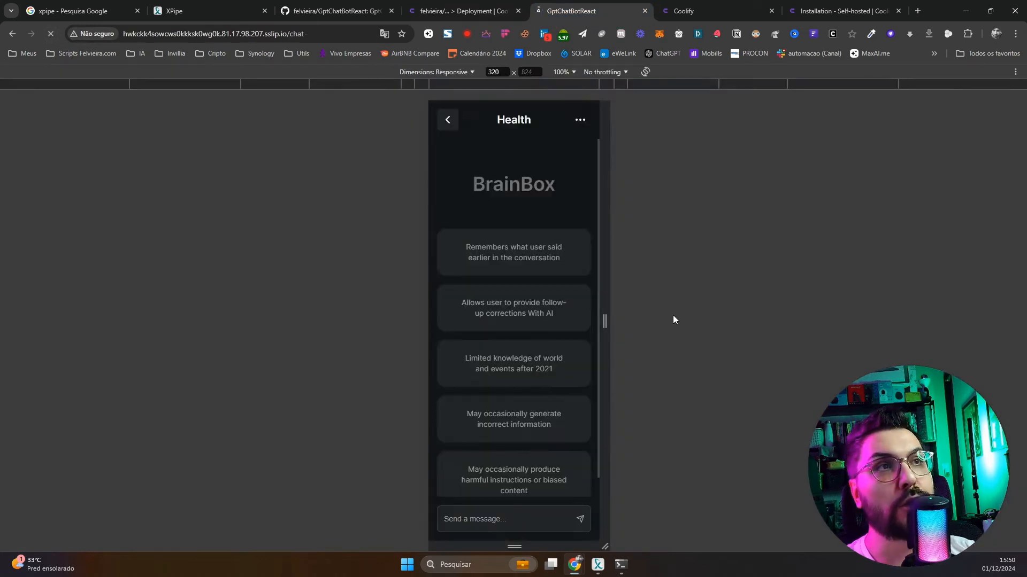
click(492, 519)
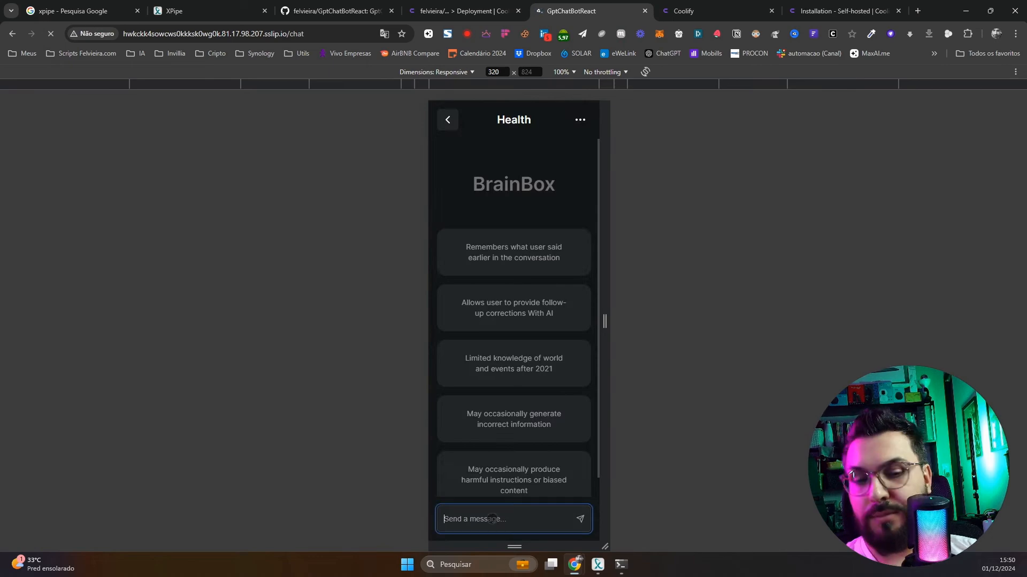
text(ola)
key(Return)
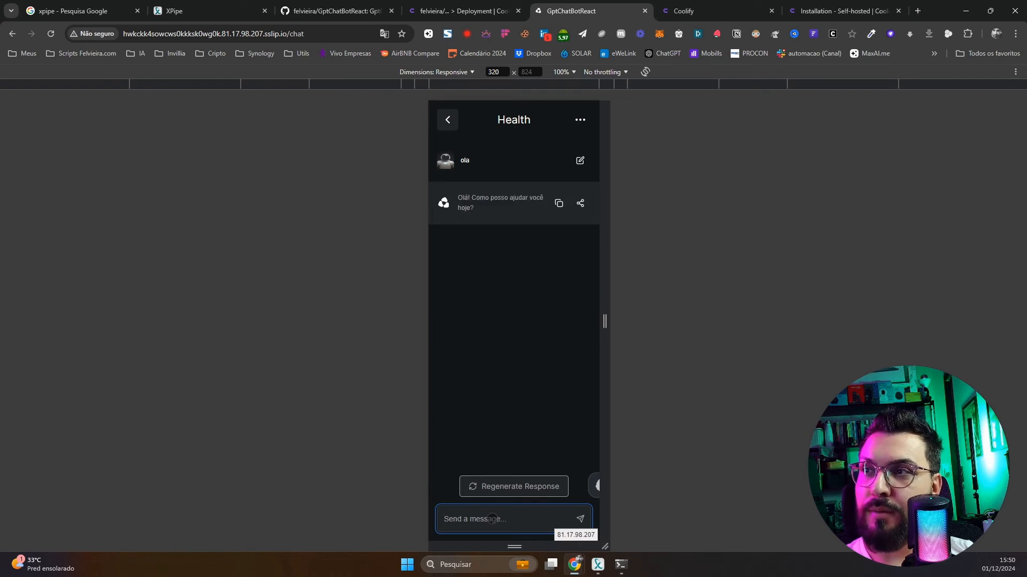
text(qual )
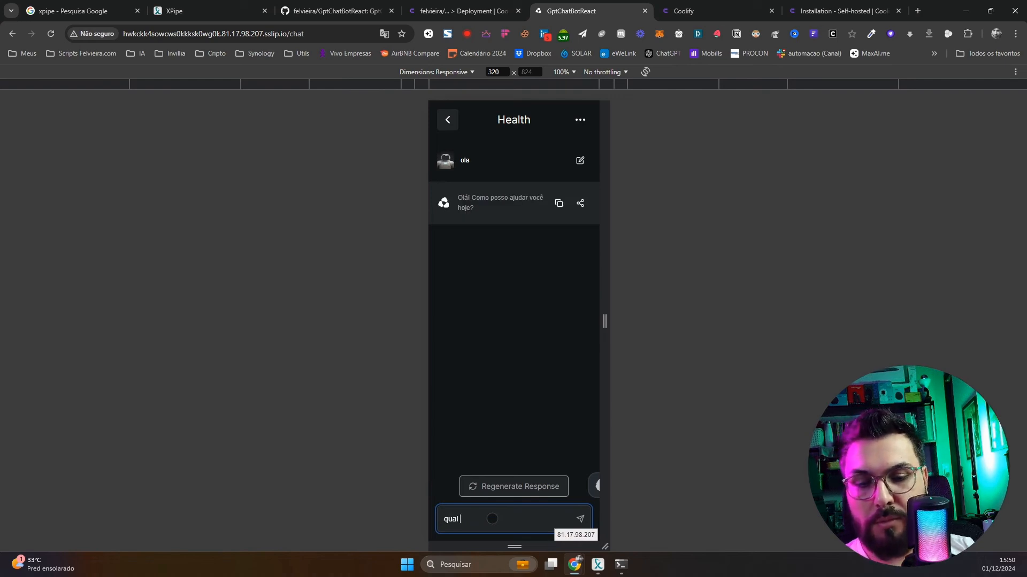
text(horario de atendimento)
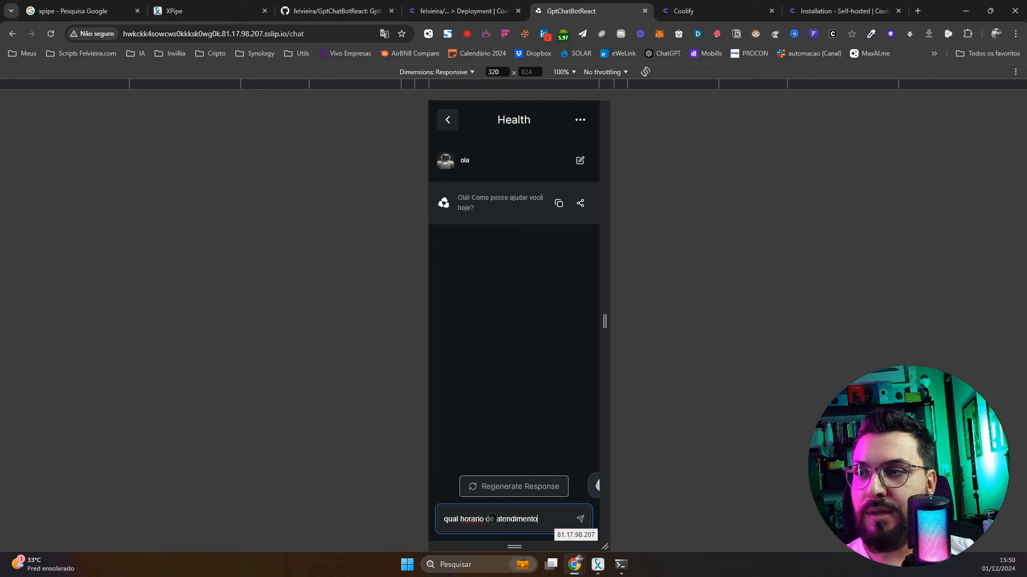
key(Return)
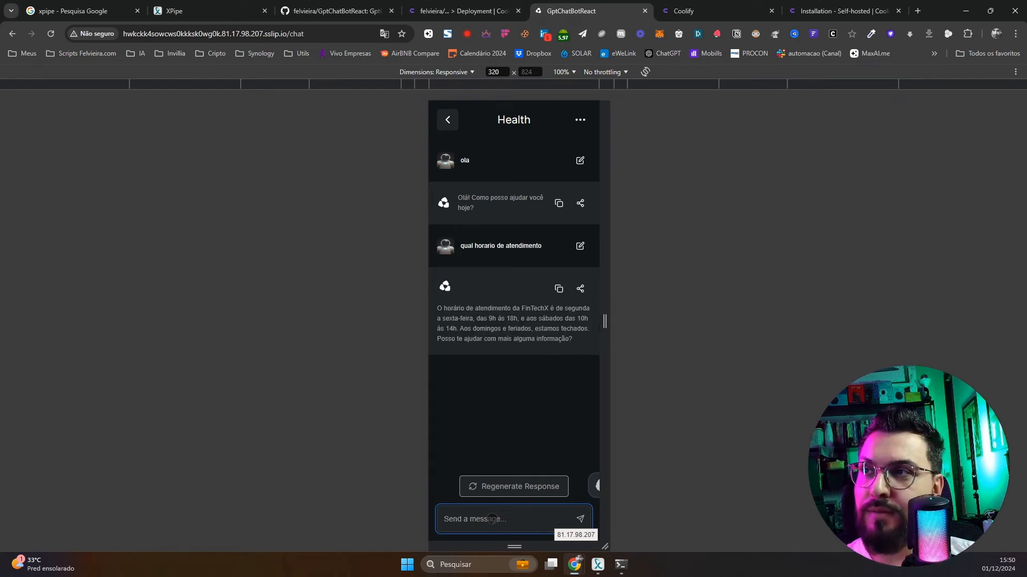
click(460, 11)
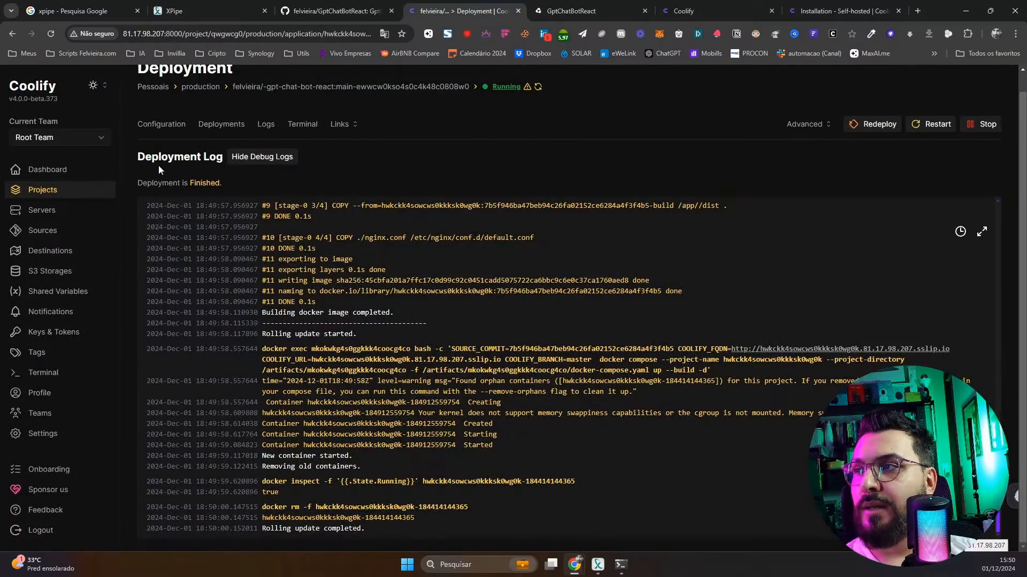
Compare the app's Coolify configuration with the GptChatBotReact GitHub repository files
click(168, 125)
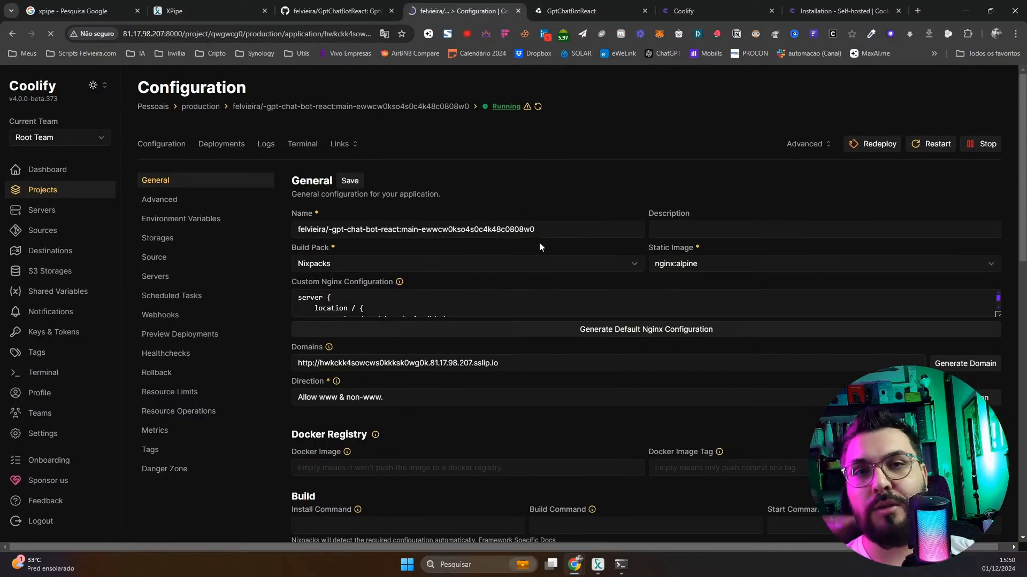
click(337, 12)
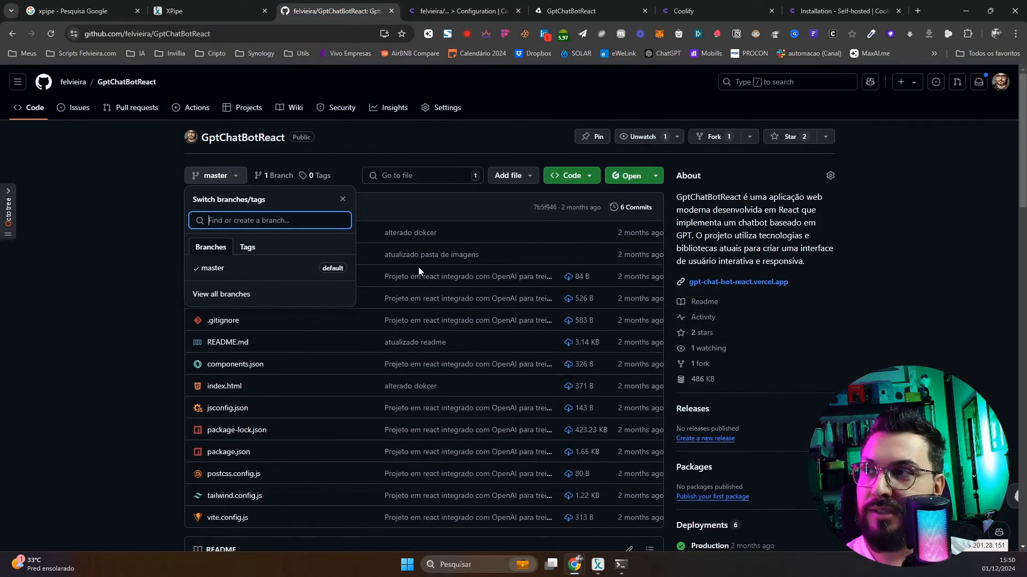
click(29, 468)
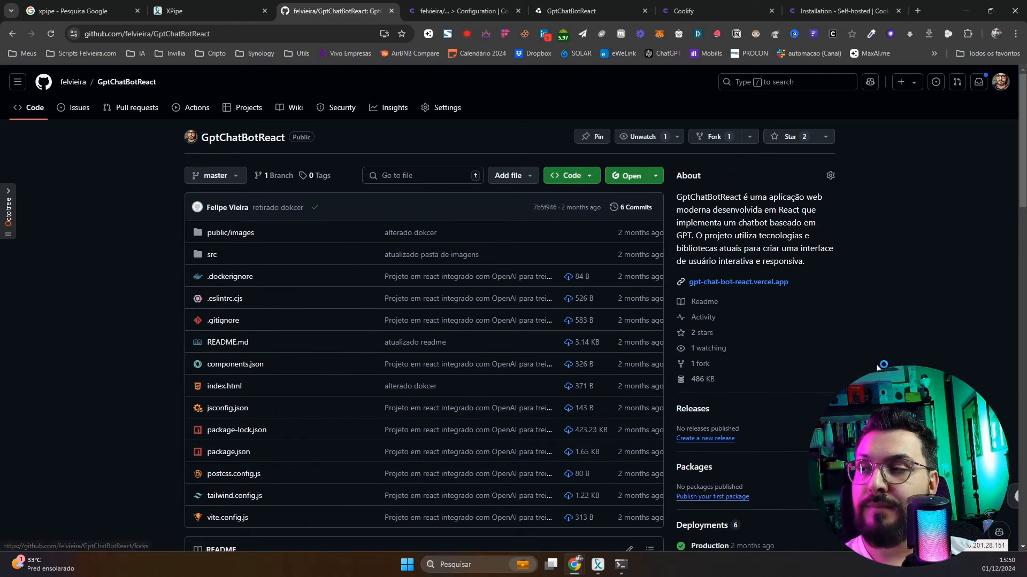
click(477, 12)
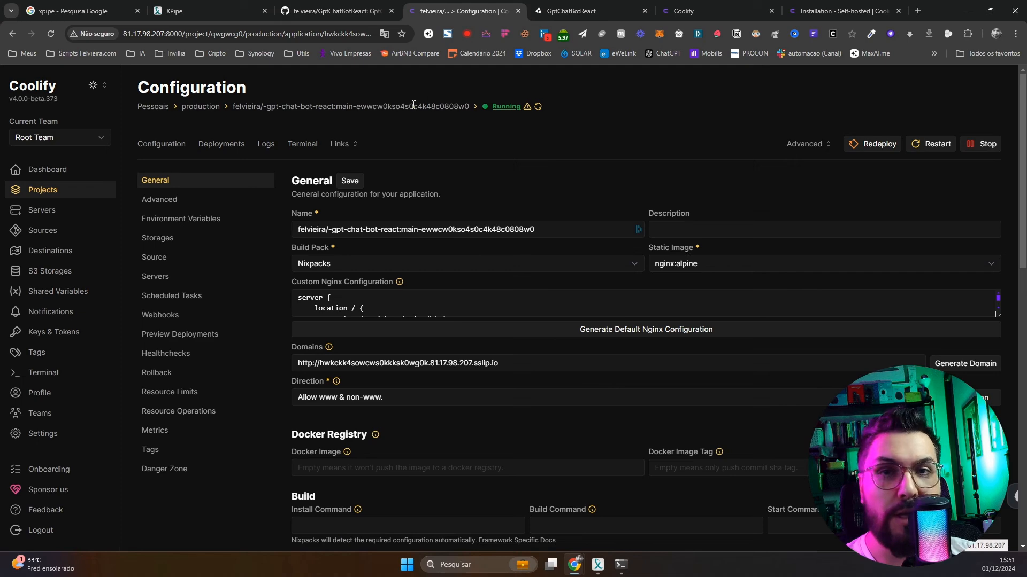
click(326, 16)
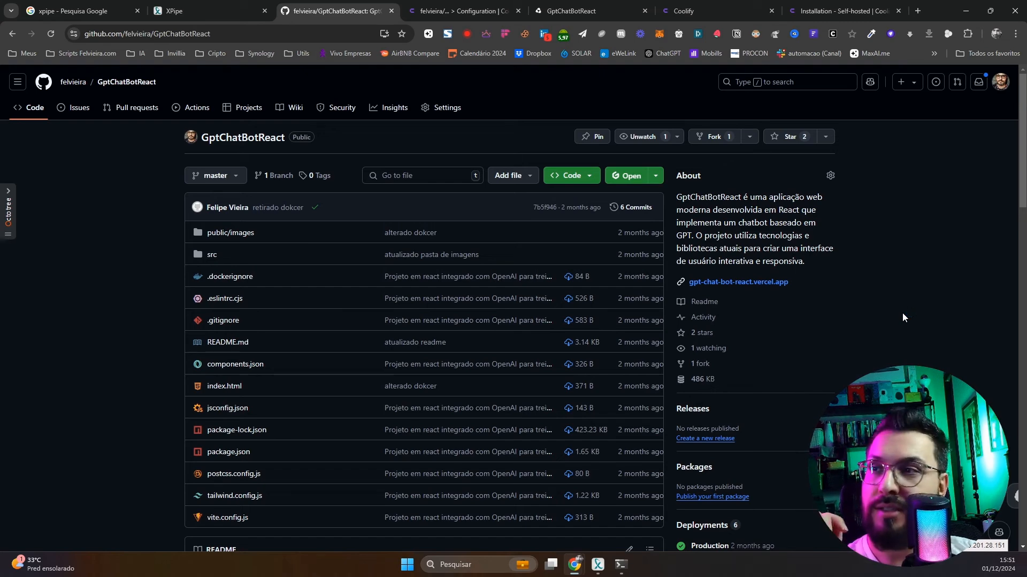
scroll(442, 348, down, 9)
scroll(274, 145, up, 8)
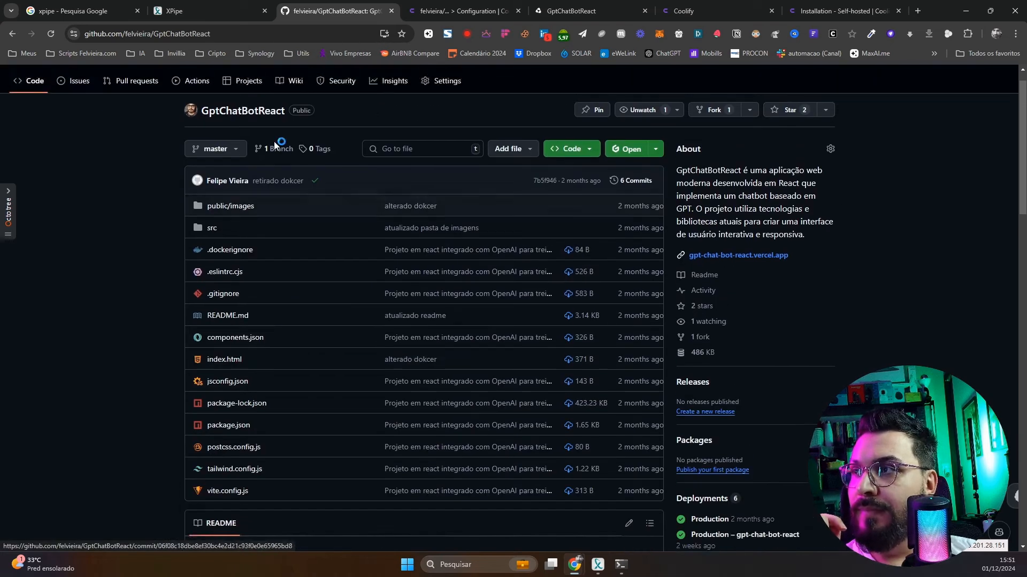
scroll(274, 146, up, 1)
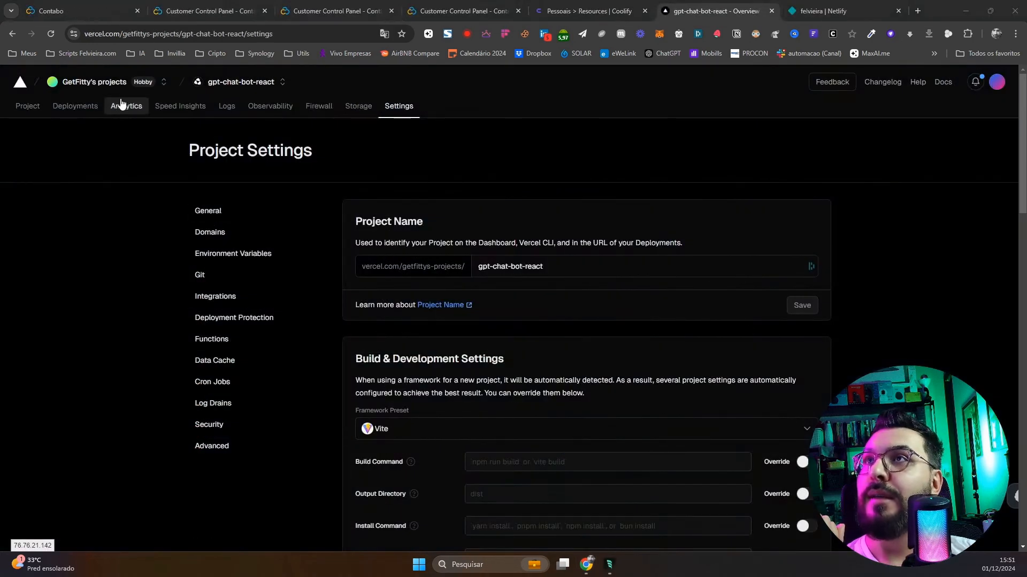
From Vercel's projects overview, start a new project with Add New > Project
click(881, 208)
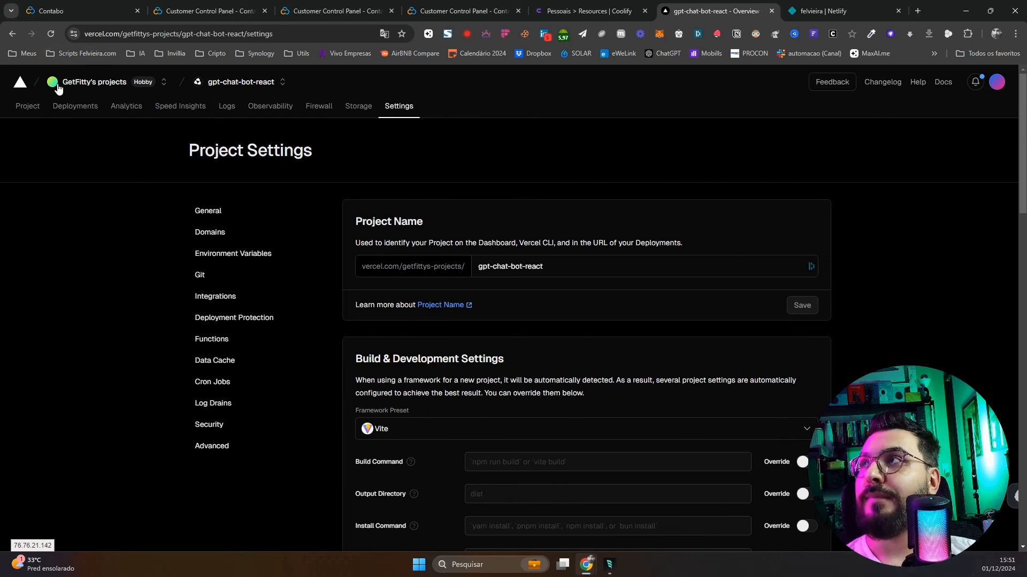
click(24, 87)
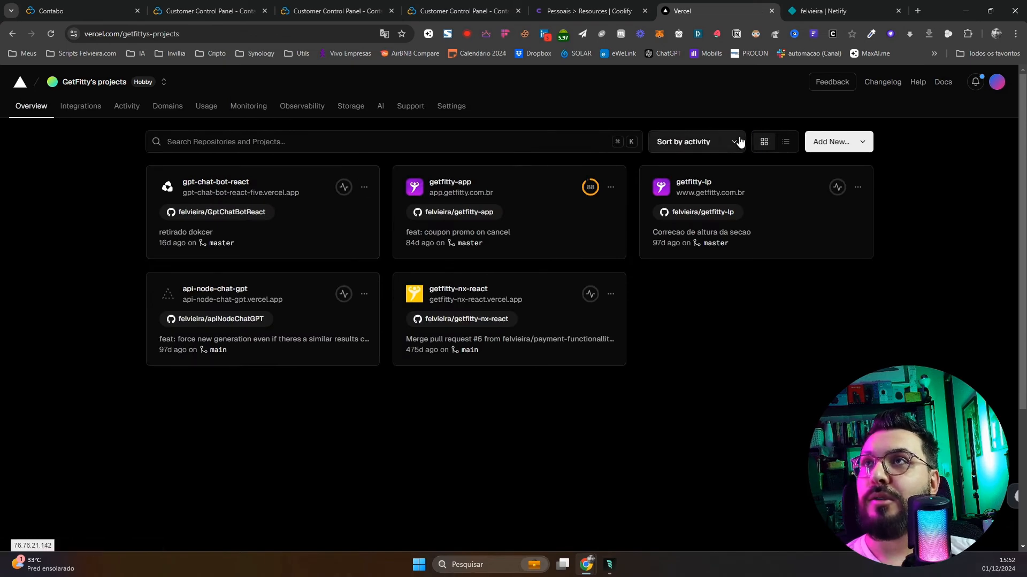
click(826, 143)
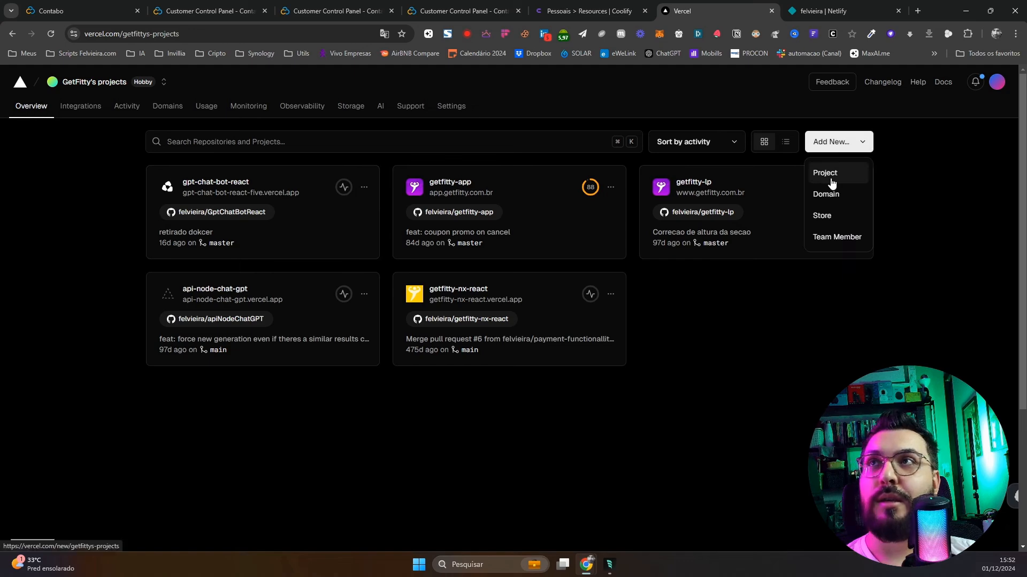
click(856, 170)
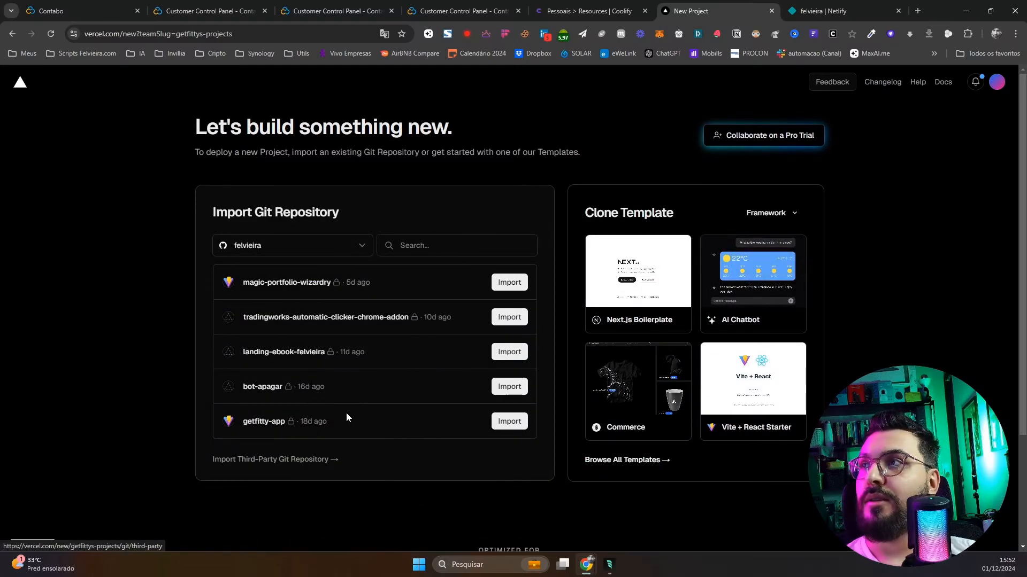
scroll(345, 412, down, 1)
Import the GptChatBotReact repository and name the project gpt-chat-bot-react-del
scroll(369, 332, up, 1)
scroll(380, 287, up, 1)
click(417, 248)
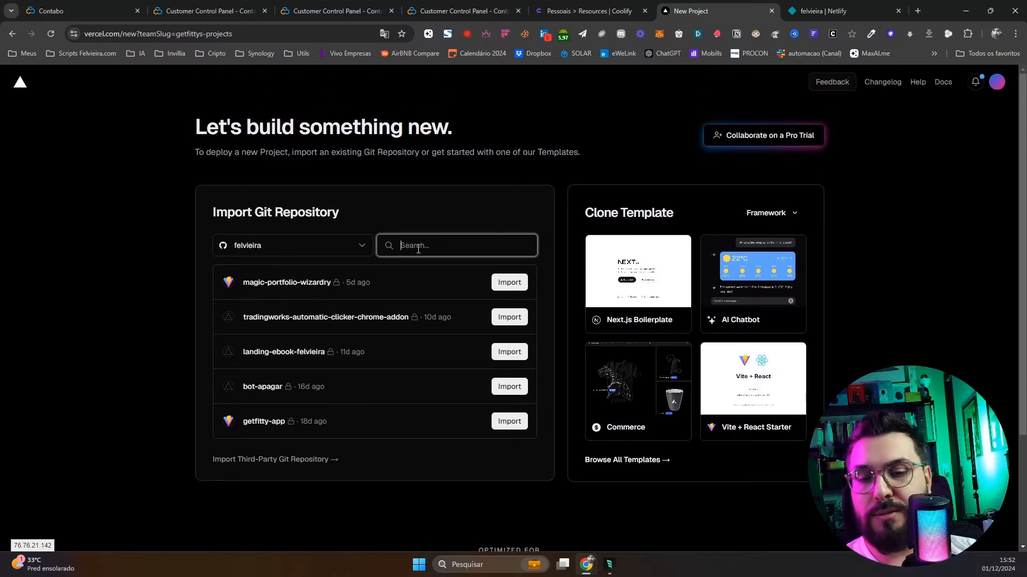
text(gpt)
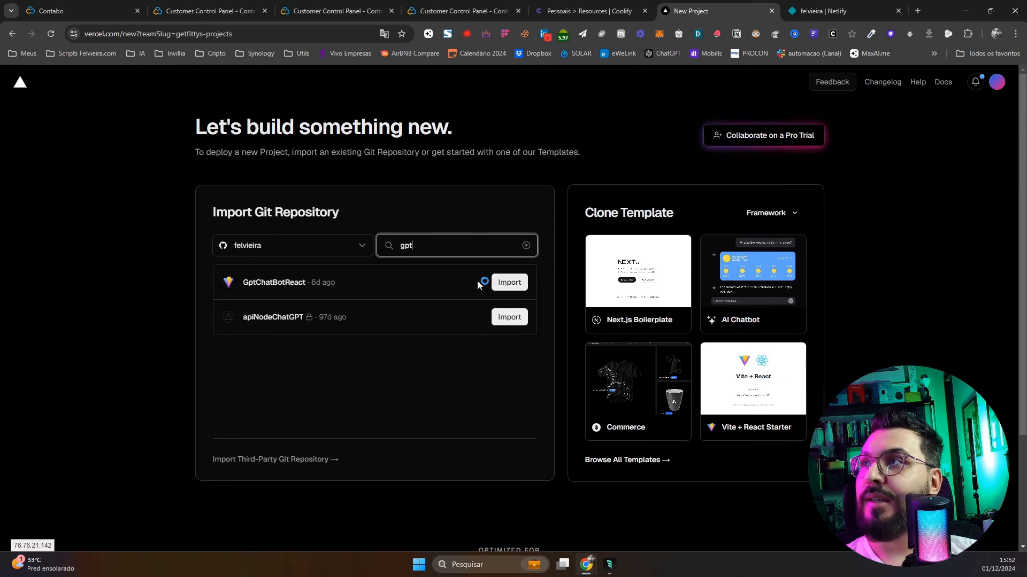
click(505, 283)
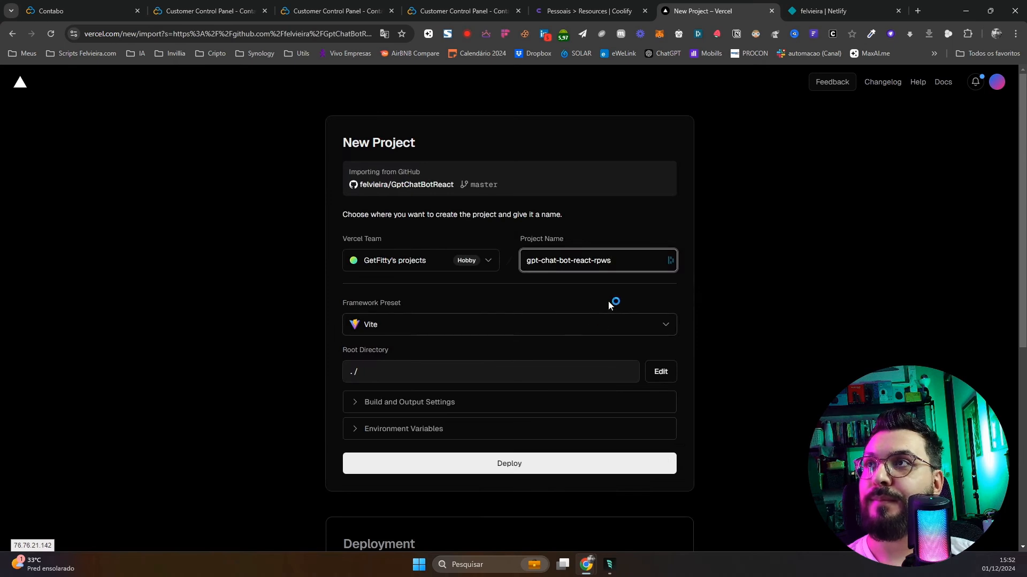
drag(597, 260, 633, 262)
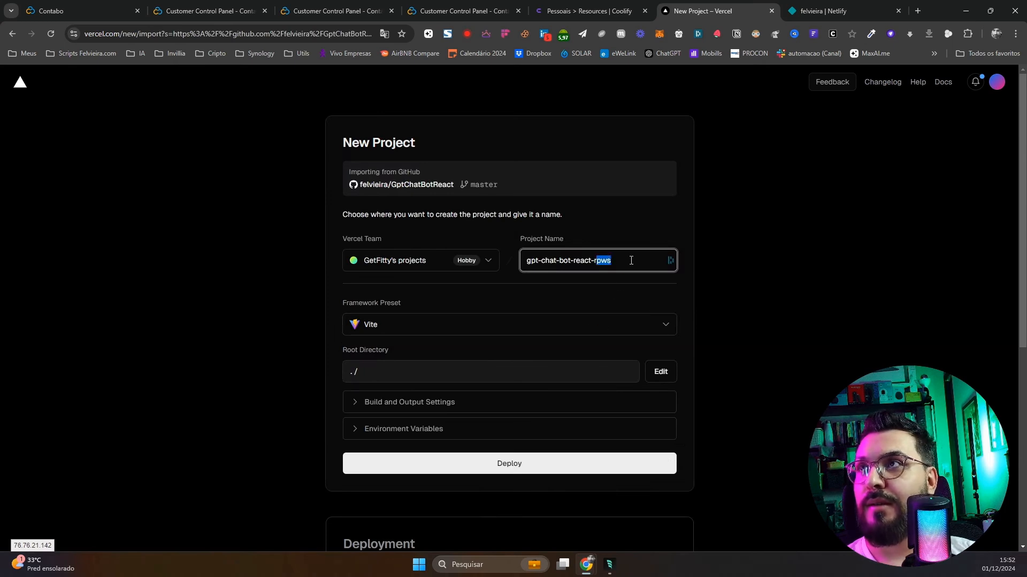
key(BackSpace)
text(del)
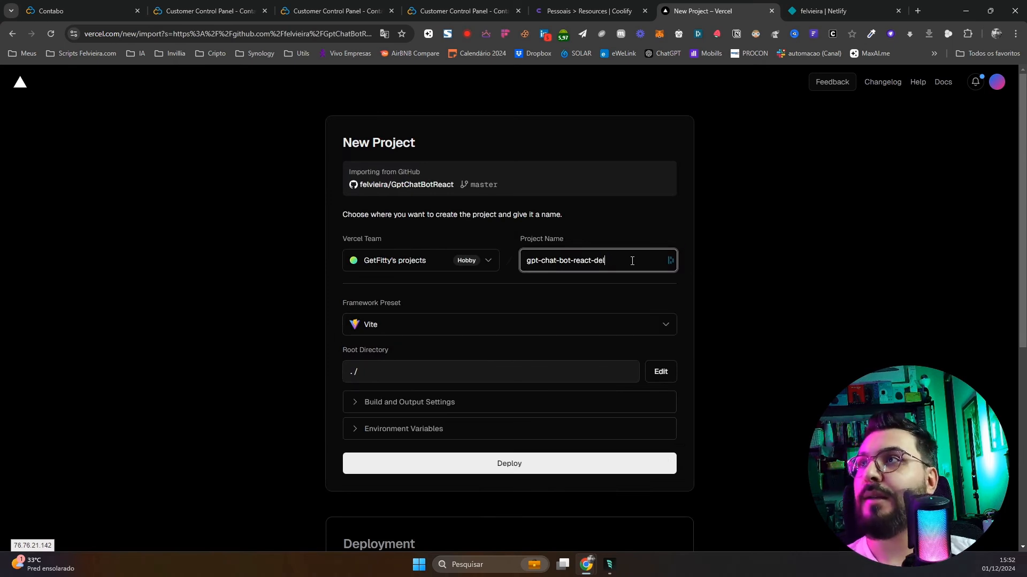
click(838, 299)
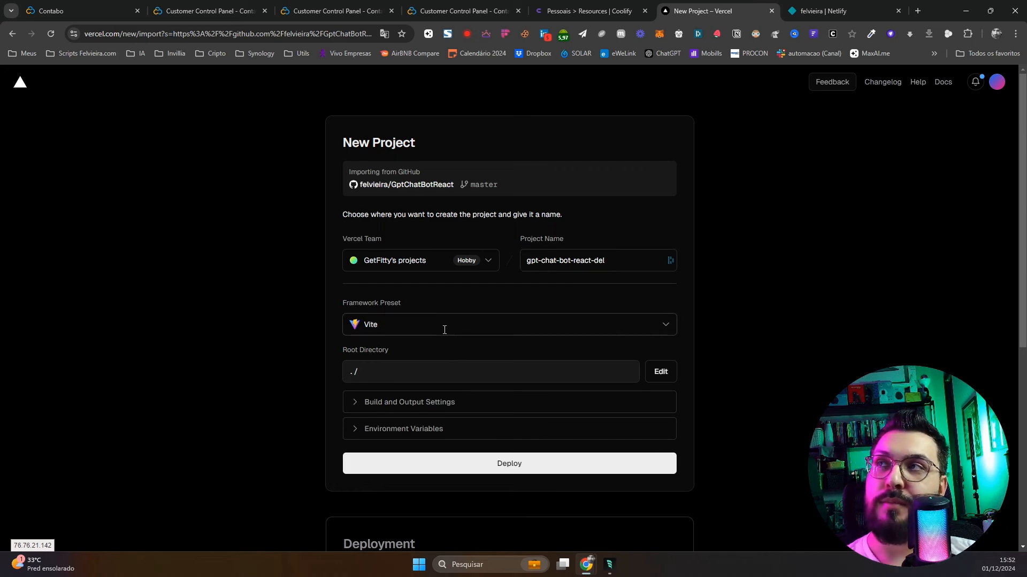
Check the build and output settings and deploy the project
scroll(511, 406, down, 2)
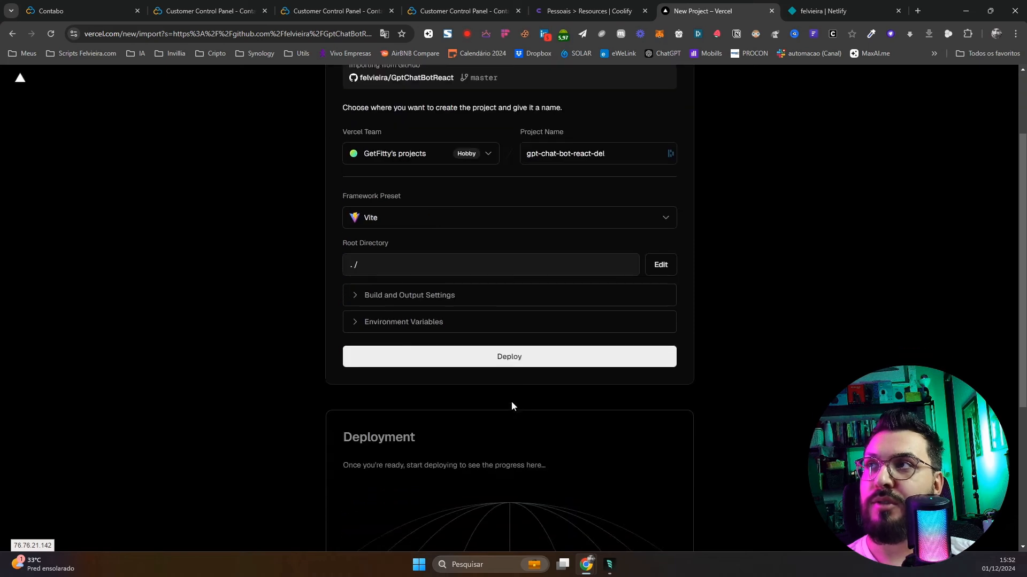
click(442, 301)
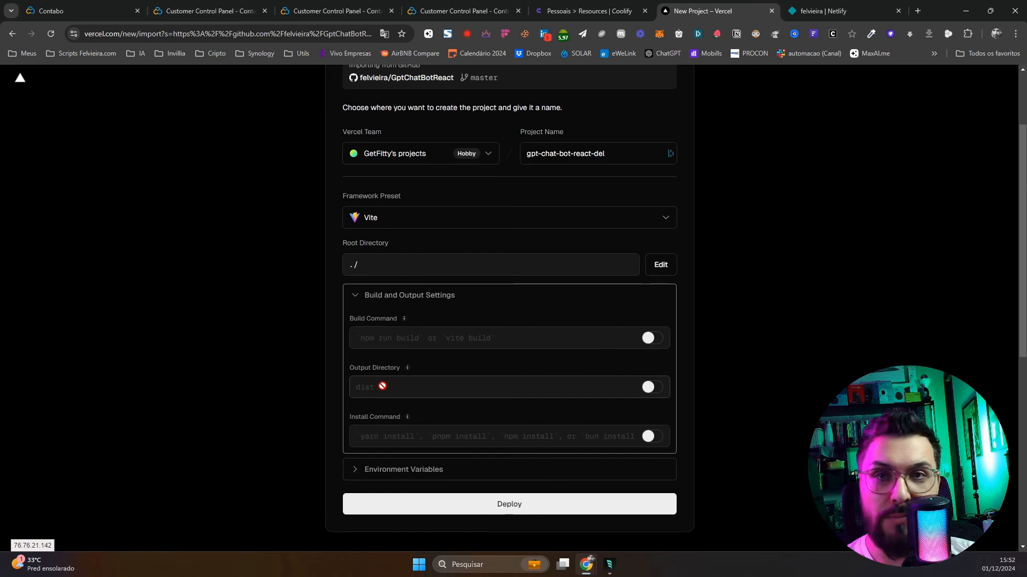
click(441, 296)
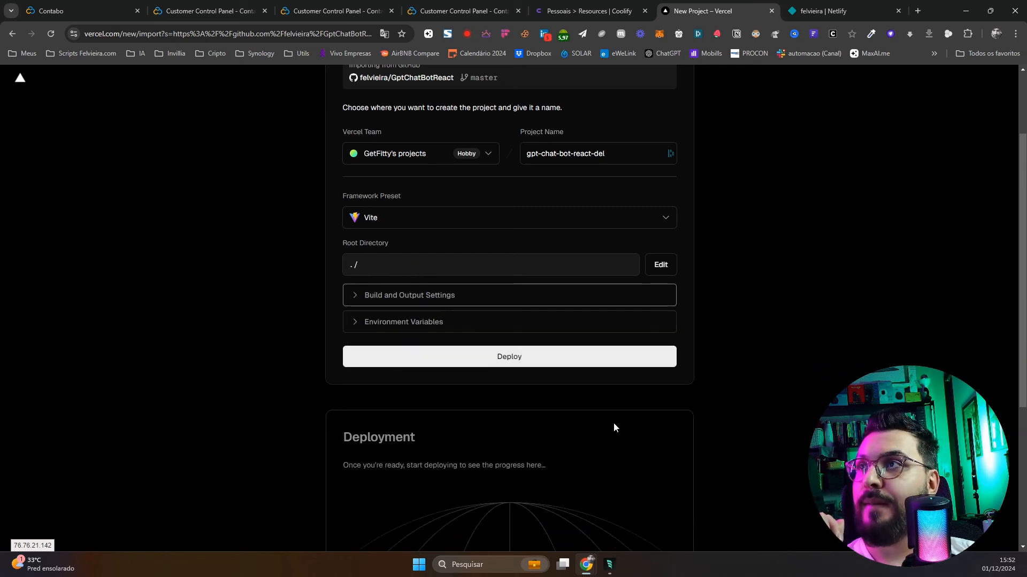
scroll(562, 365, down, 3)
scroll(562, 366, down, 2)
scroll(582, 416, up, 5)
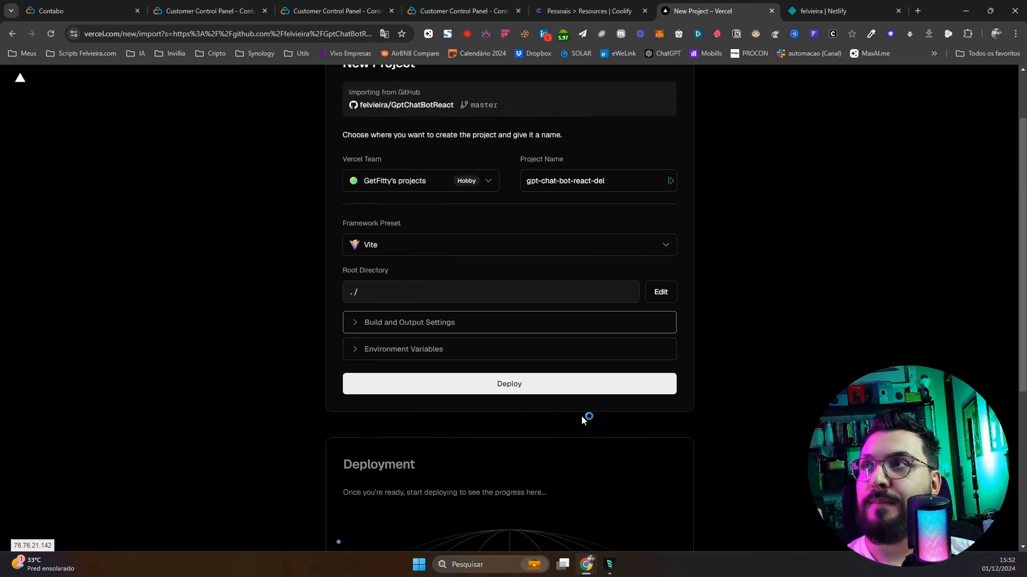
click(541, 386)
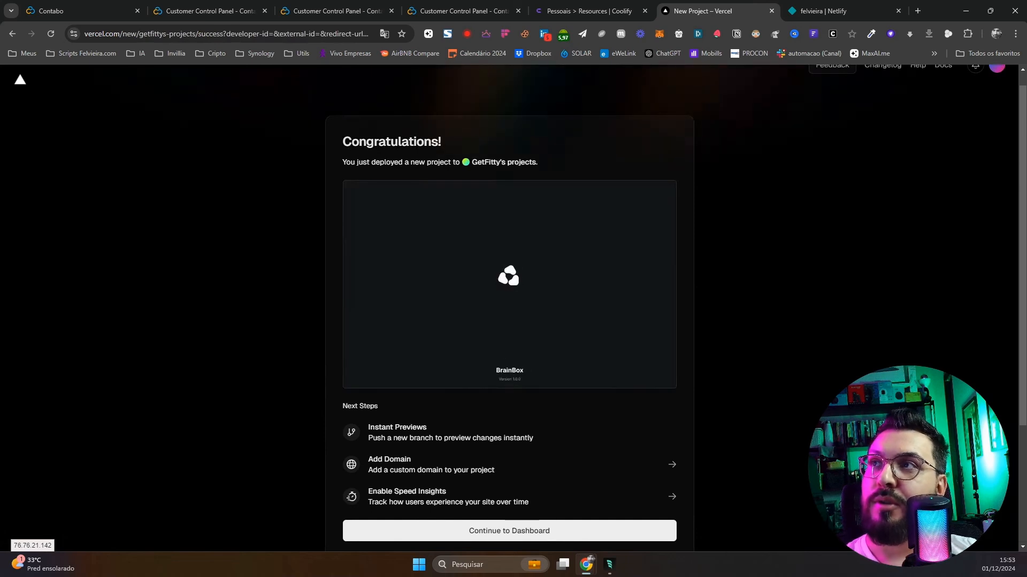
Check the Ready production deployment live at gpt-chat-bot-react-del.vercel.app, then move to Netlify
scroll(577, 291, down, 2)
scroll(572, 374, down, 1)
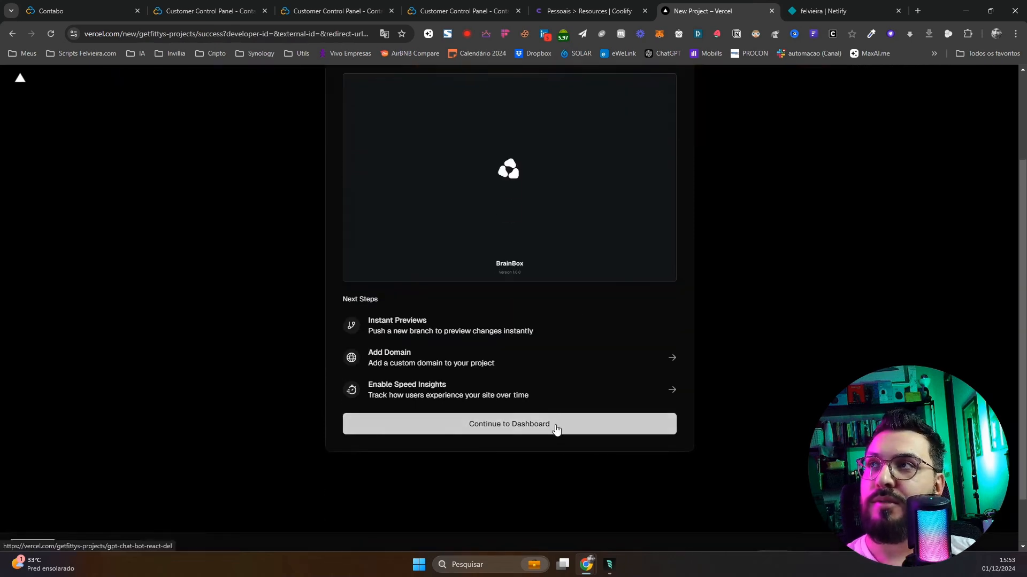
click(556, 429)
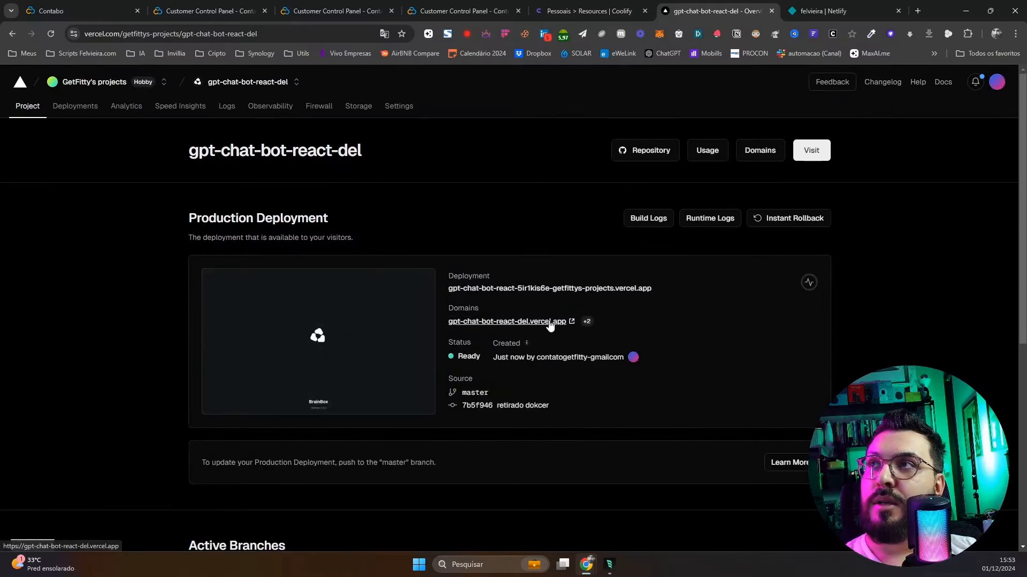
click(544, 322)
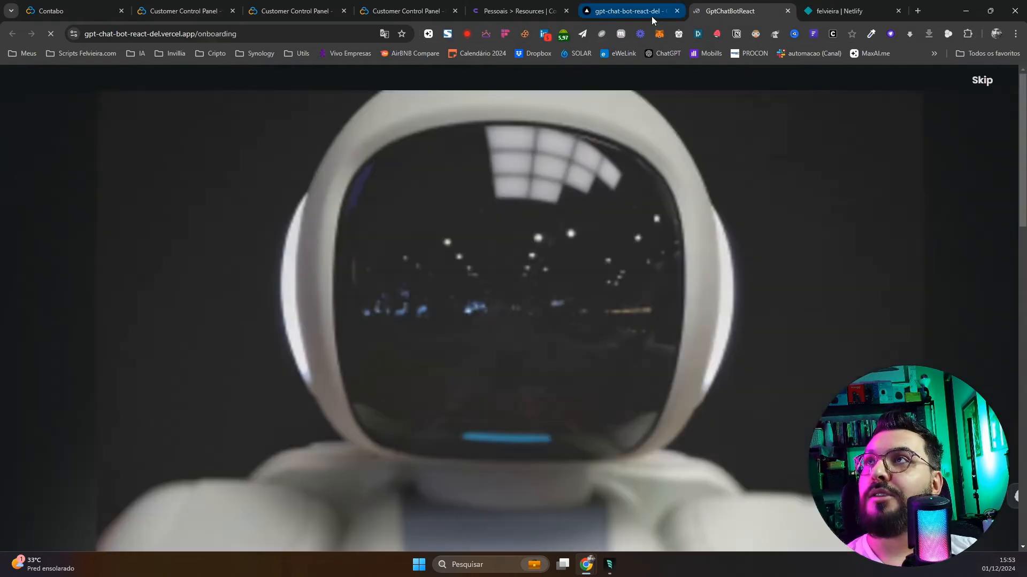
click(787, 11)
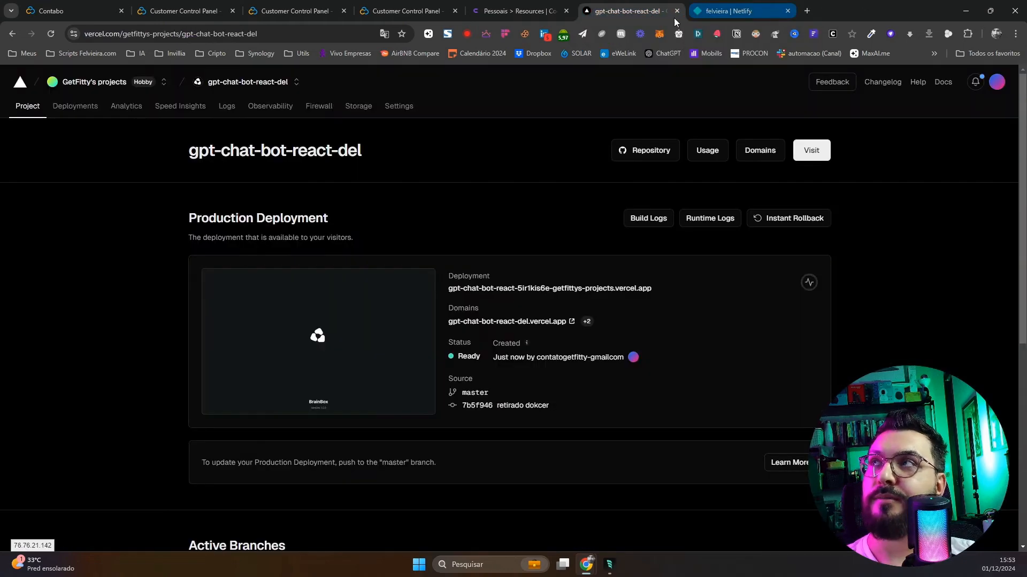
click(721, 12)
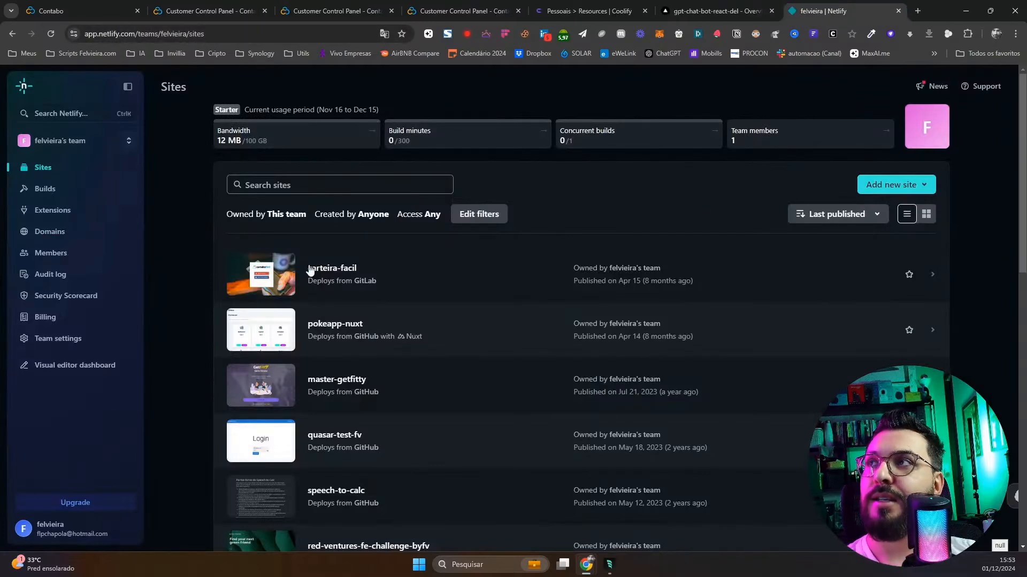
Import an existing project into Netlify from GitHub, authorizing Netlify's GitHub access
click(880, 188)
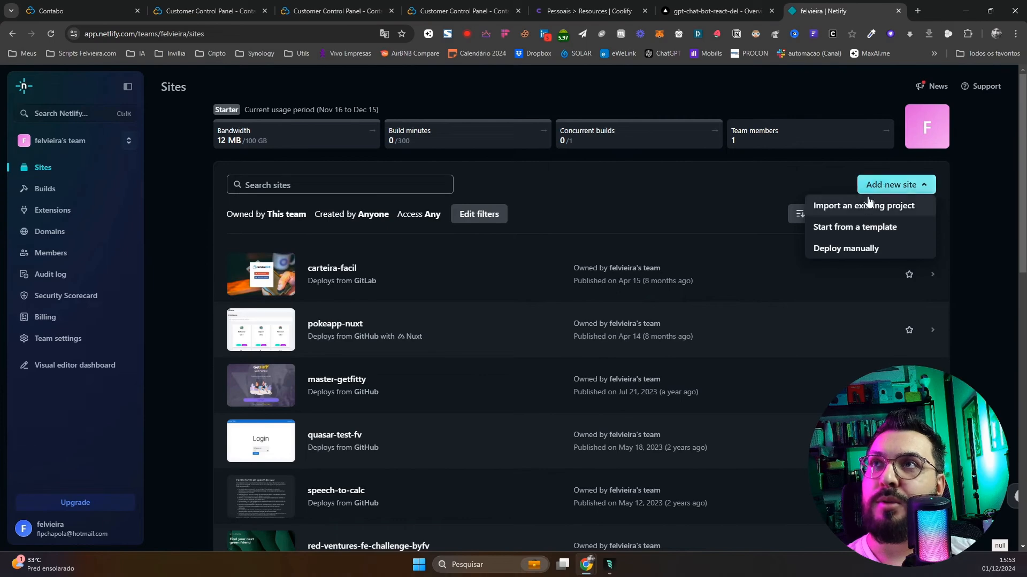
click(892, 210)
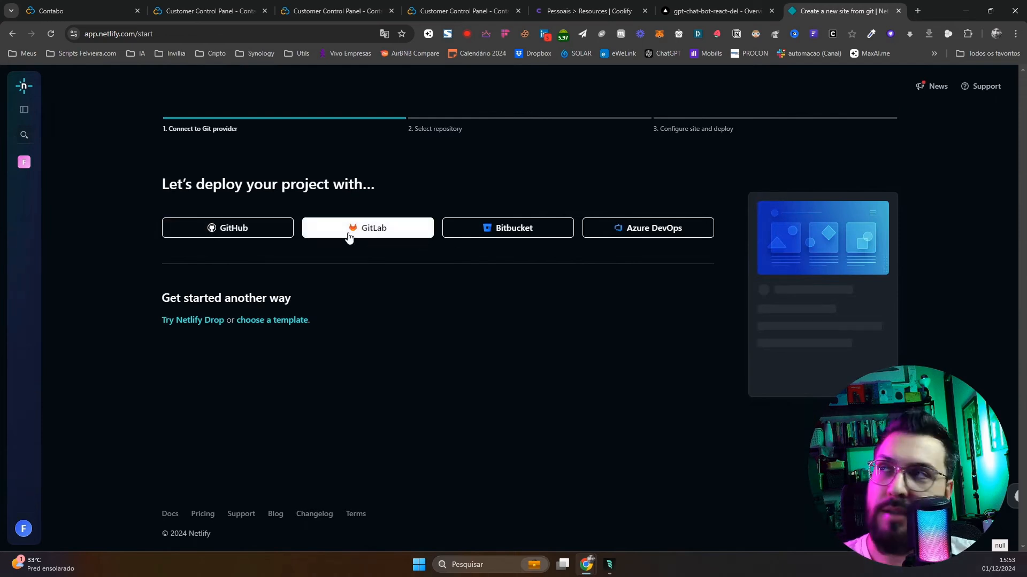
click(263, 239)
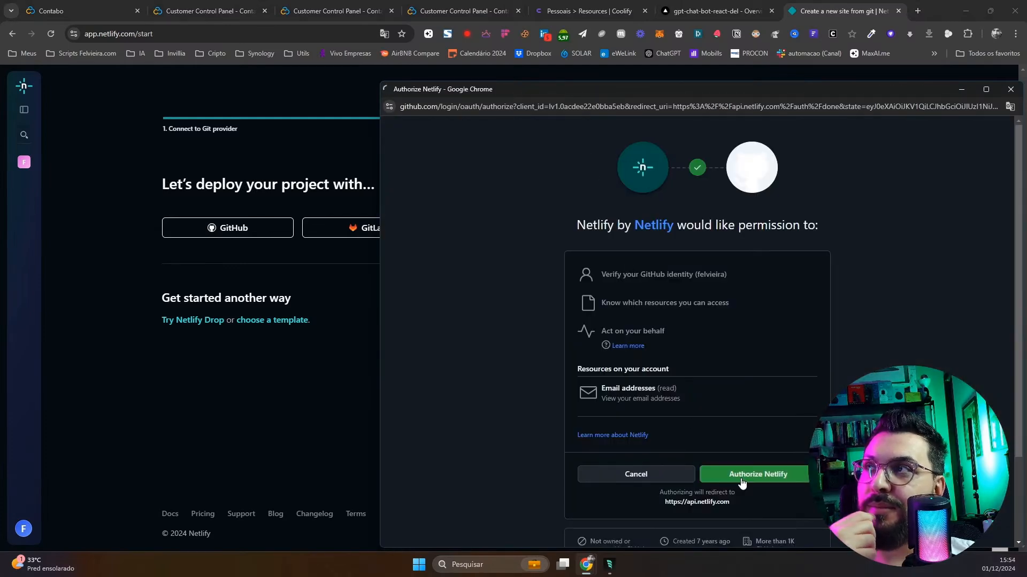
click(742, 481)
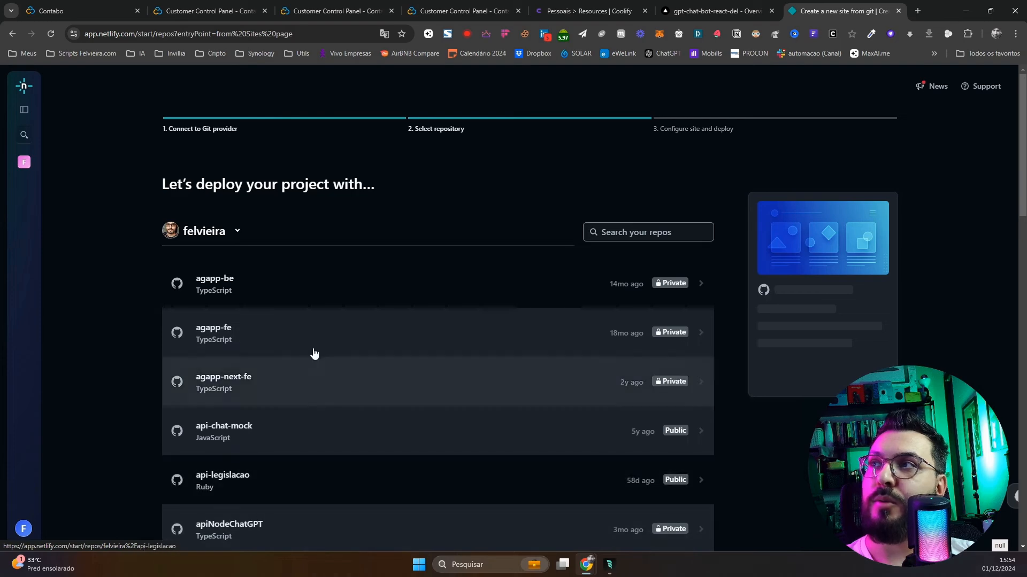
Search the repositories for 'gpt' and select GptChatBotReact
click(621, 231)
text(gpt)
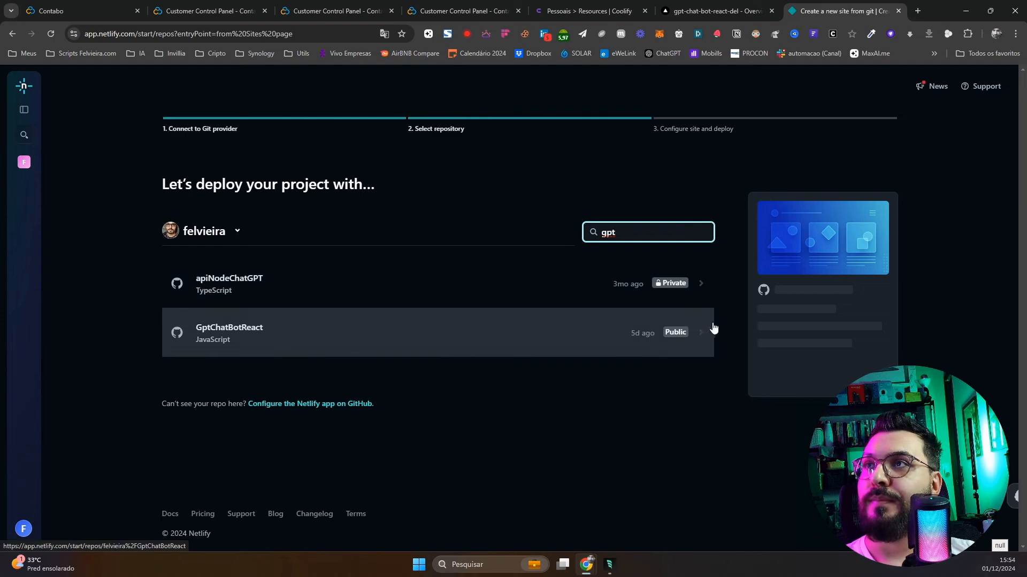
click(571, 336)
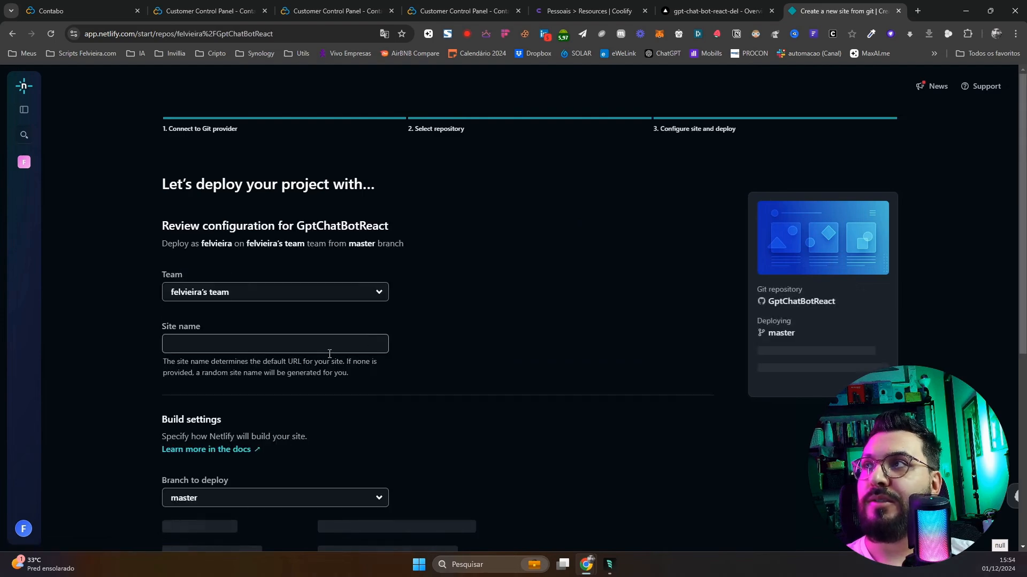
scroll(310, 342, down, 3)
Name the site gptfordel and deploy it with npm run build publishing dist
click(195, 181)
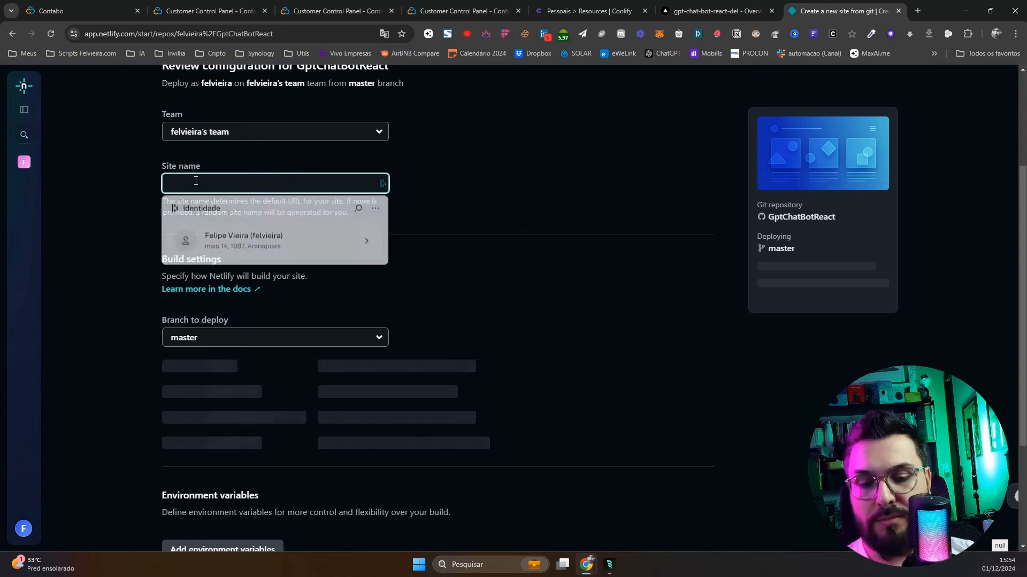
text(gptfordel)
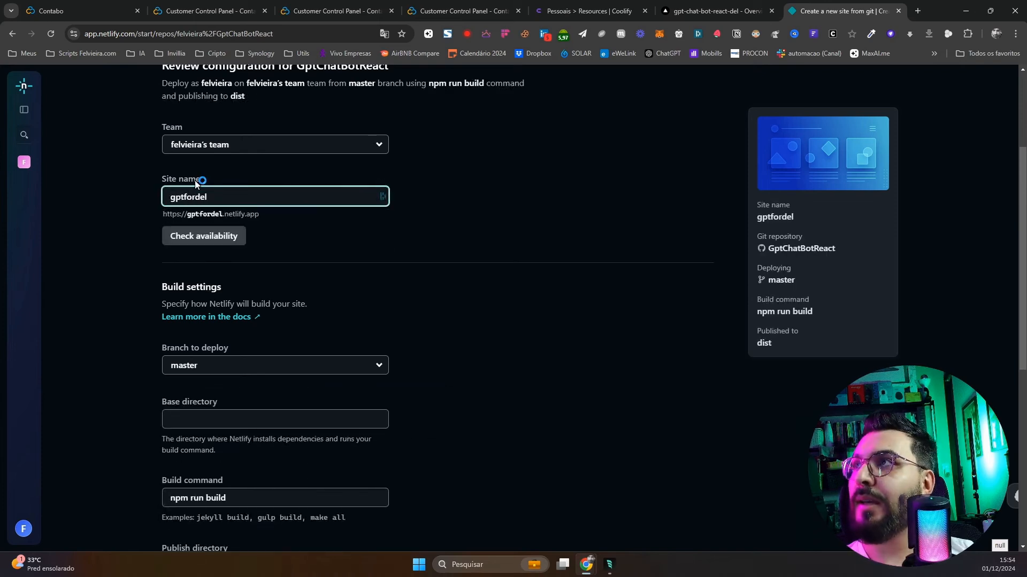
click(438, 259)
scroll(219, 380, down, 2)
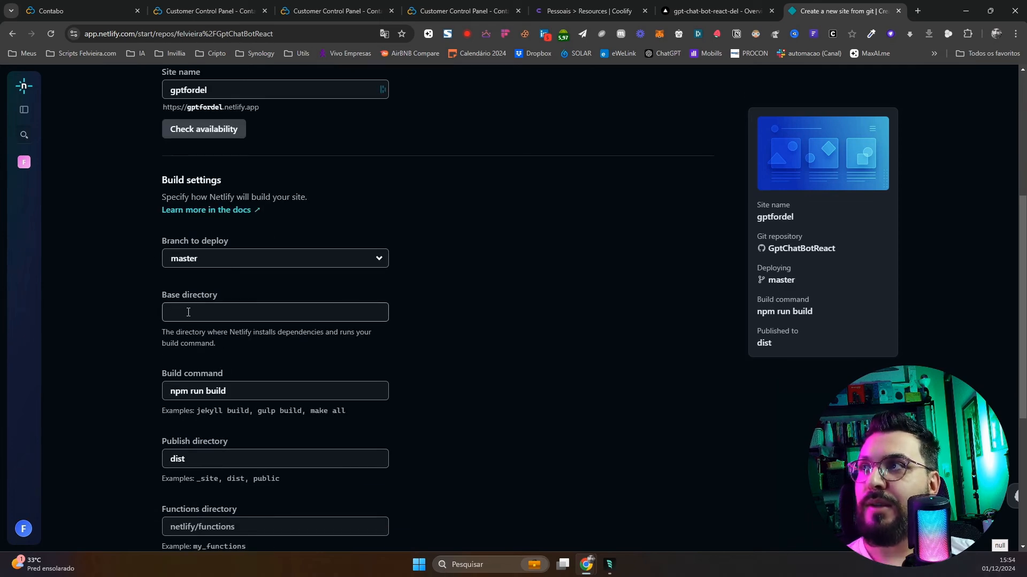
scroll(188, 312, down, 2)
scroll(307, 415, down, 3)
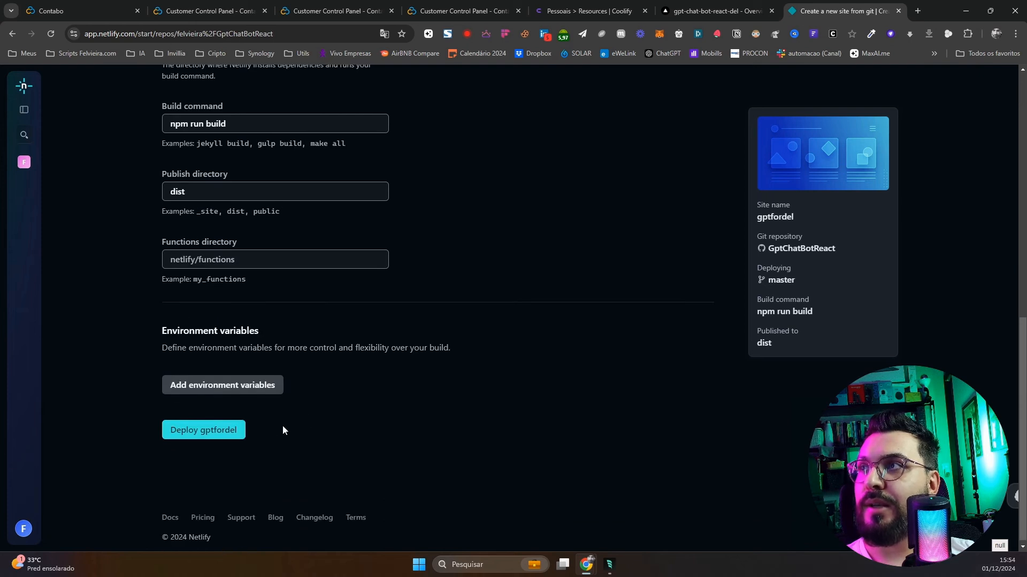
click(224, 437)
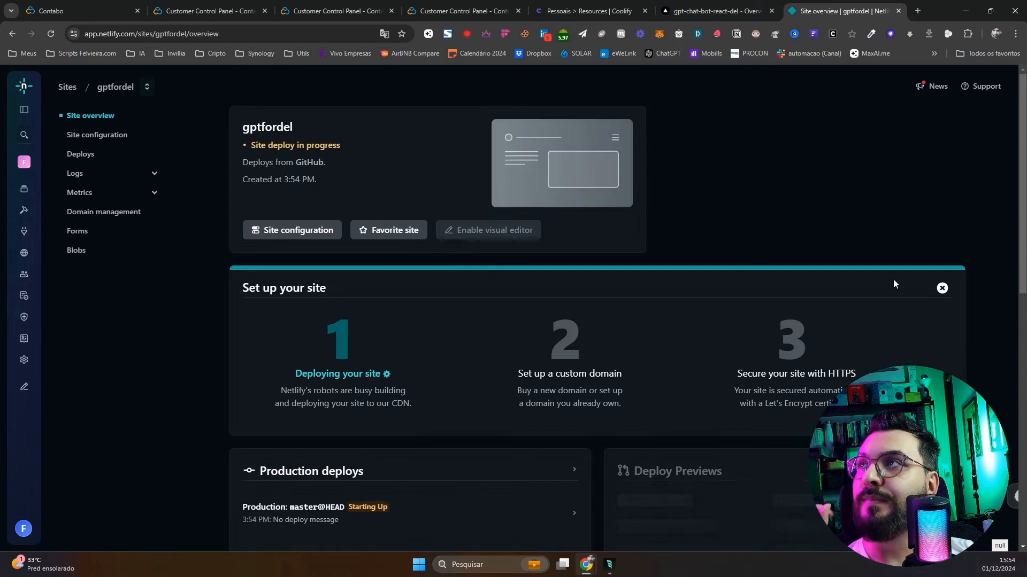
scroll(467, 321, down, 1)
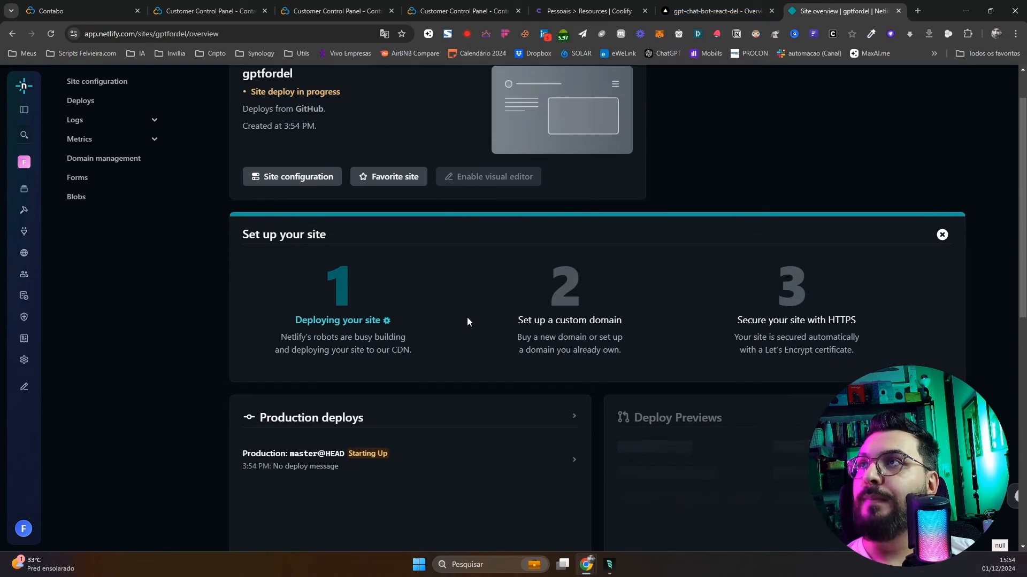
scroll(467, 321, up, 1)
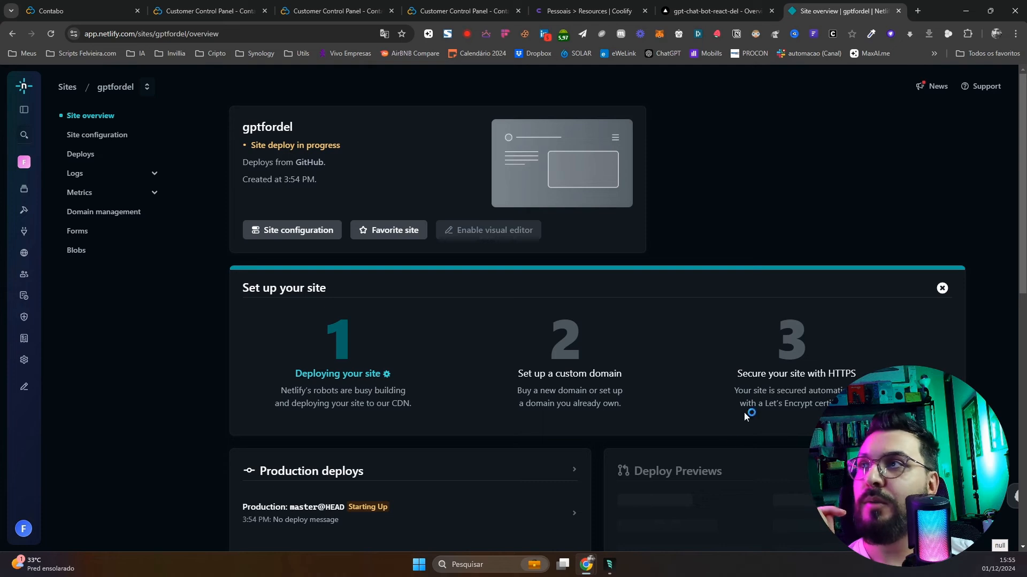
scroll(549, 450, down, 3)
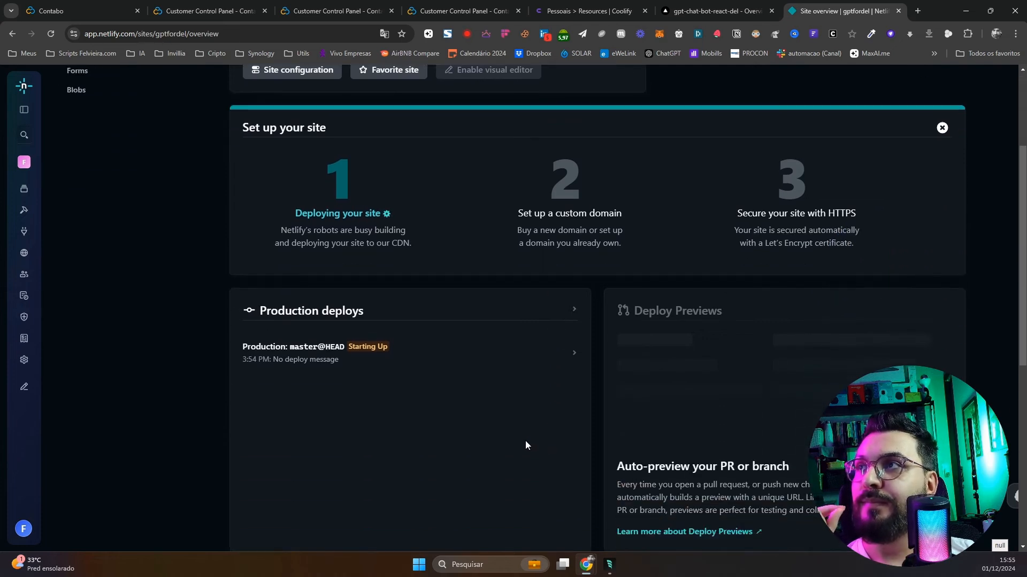
scroll(526, 445, down, 3)
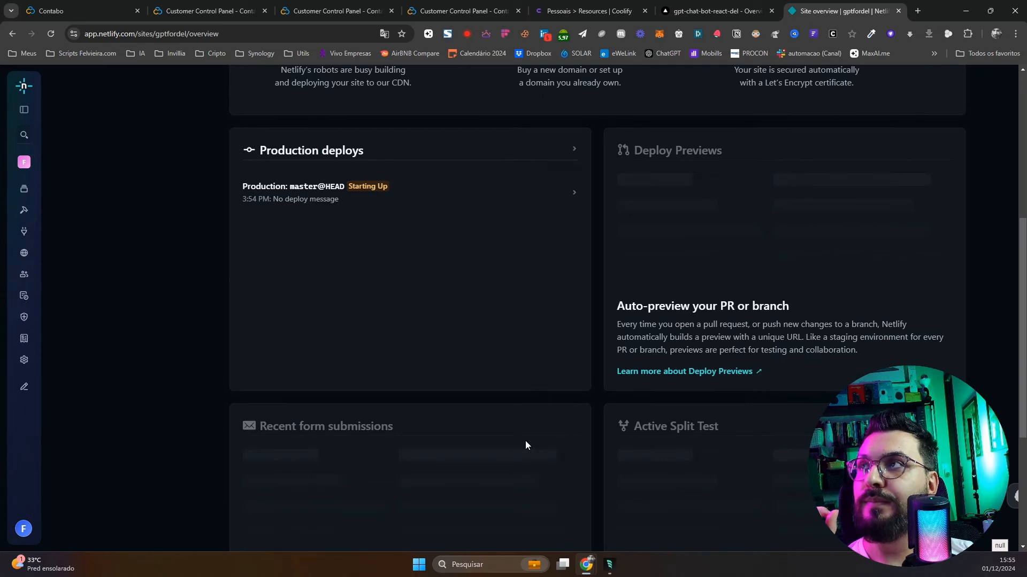
scroll(525, 441, down, 4)
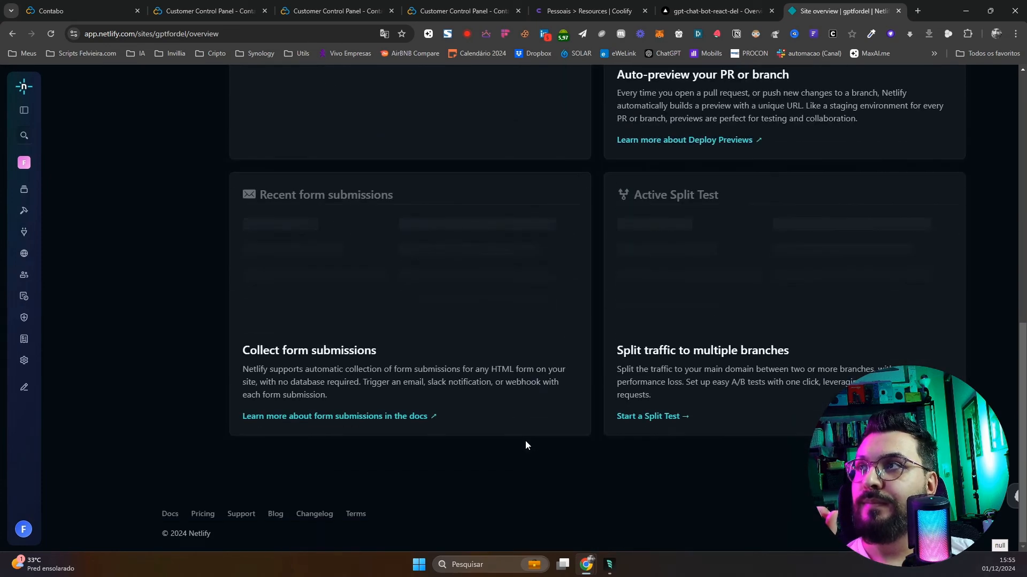
scroll(582, 456, up, 10)
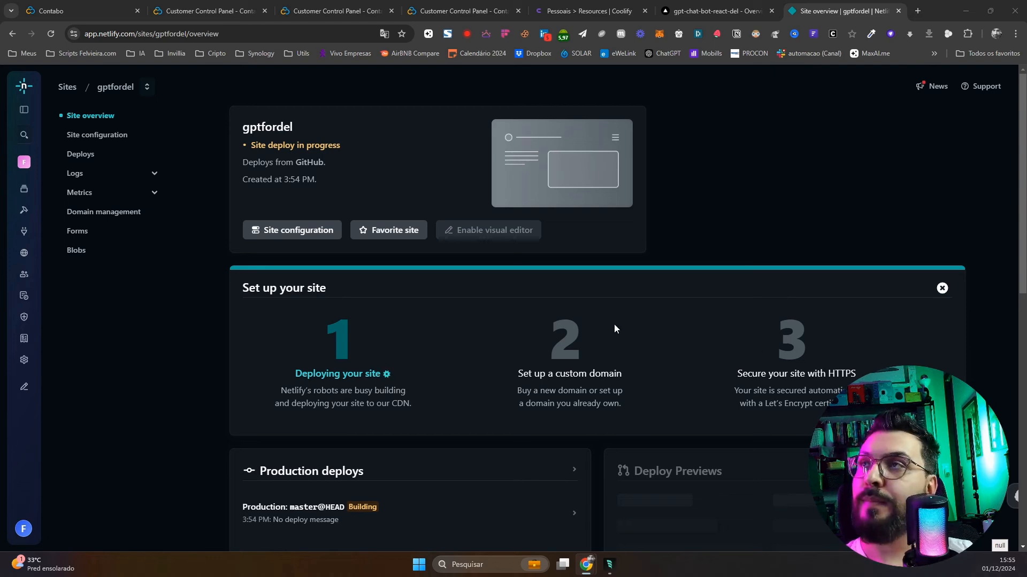
scroll(786, 356, down, 7)
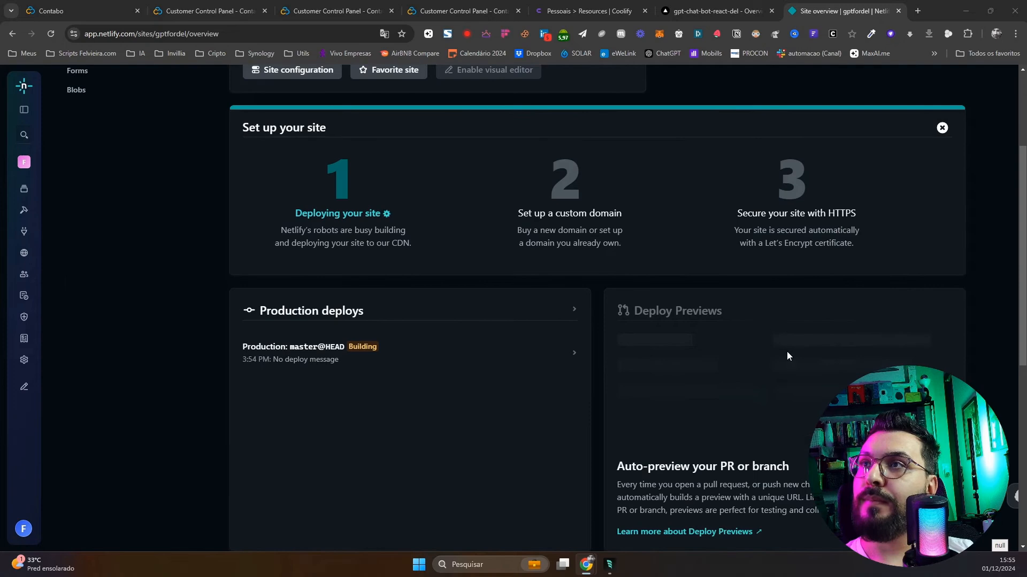
scroll(787, 356, up, 7)
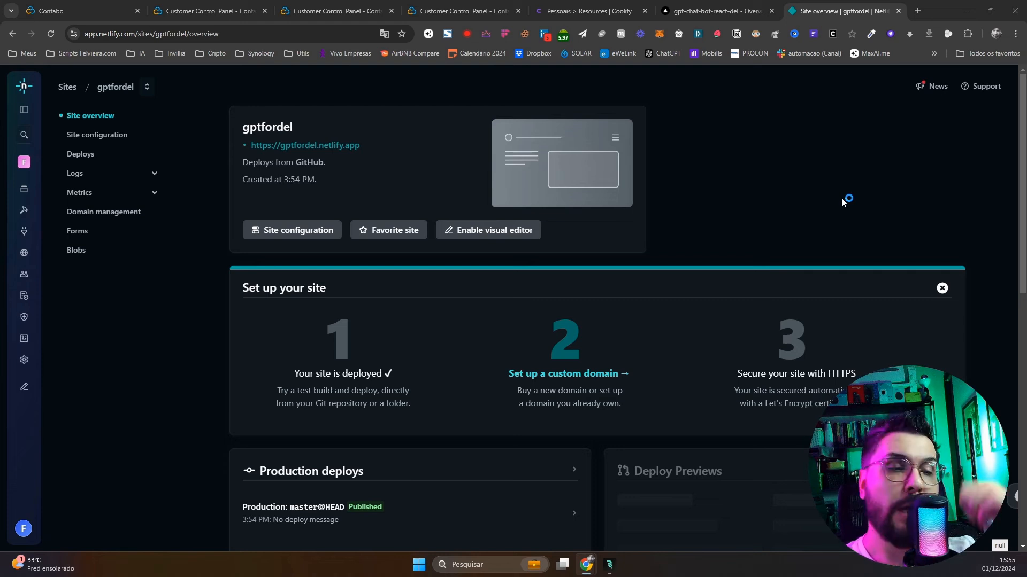
click(327, 145)
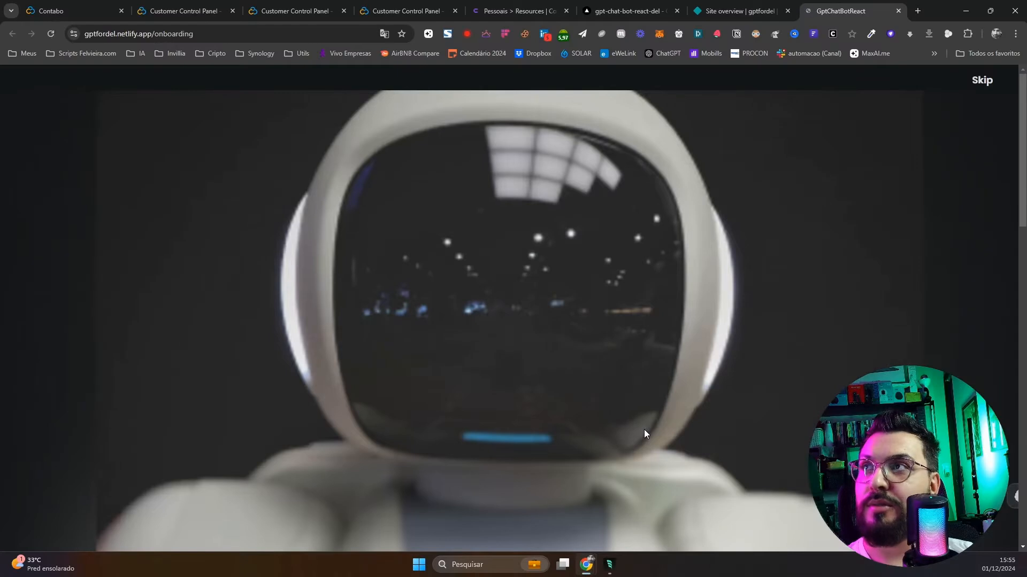
Close the live chatbot tab to return to the gptfordel site overview
click(899, 12)
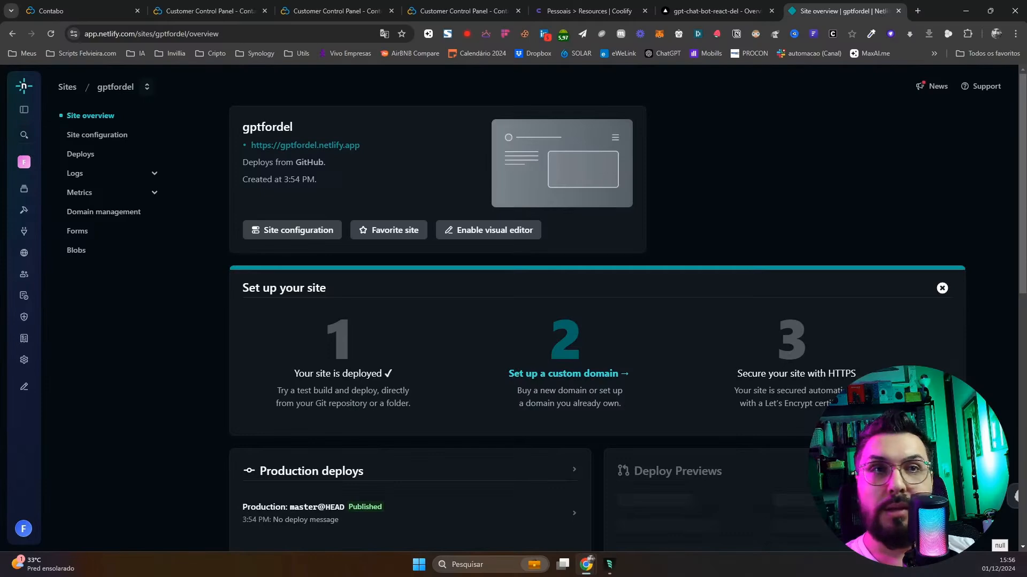